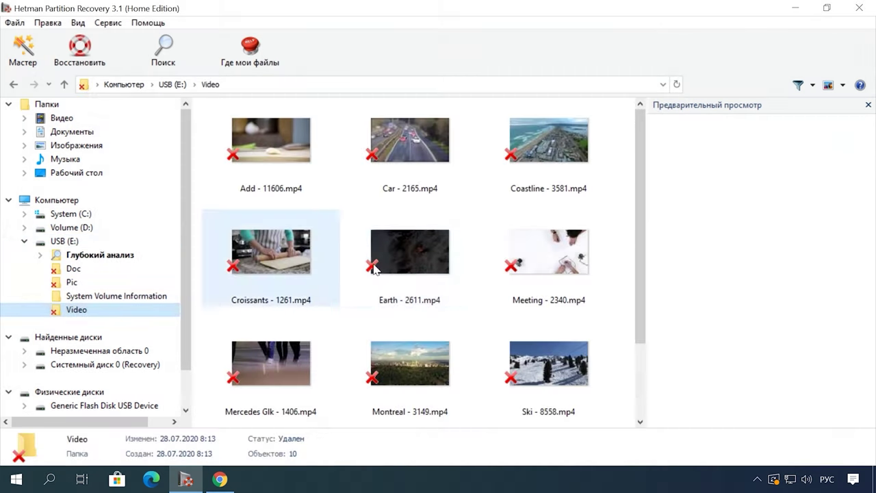
- Preview the deleted video Earth - 2611.mp4 in the Video folder, skipping ahead to several points
click(407, 253)
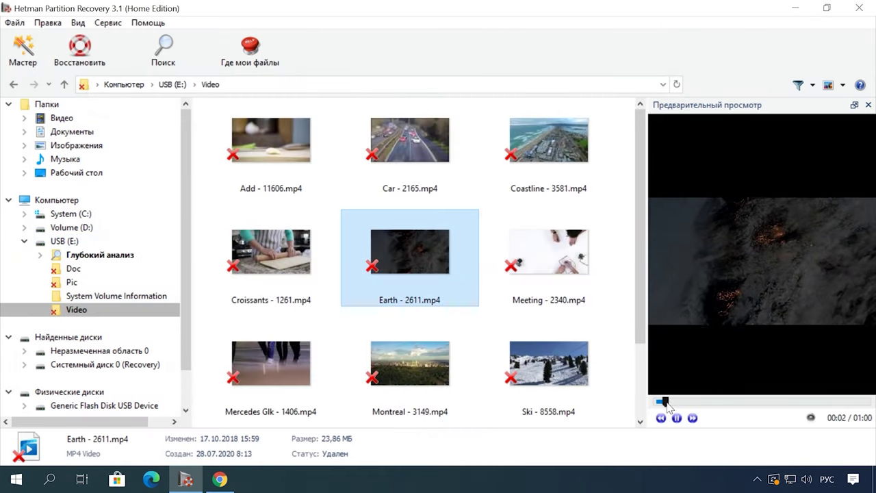
click(716, 402)
click(759, 402)
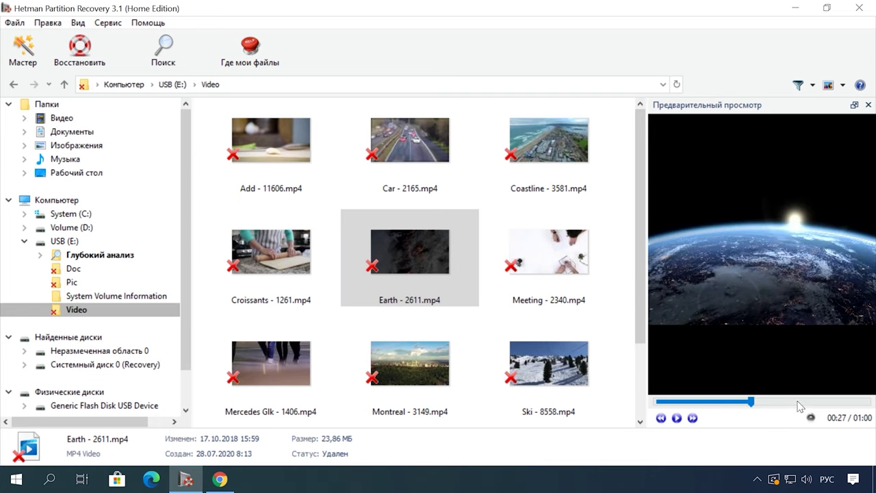
click(693, 418)
right_click(420, 252)
click(505, 260)
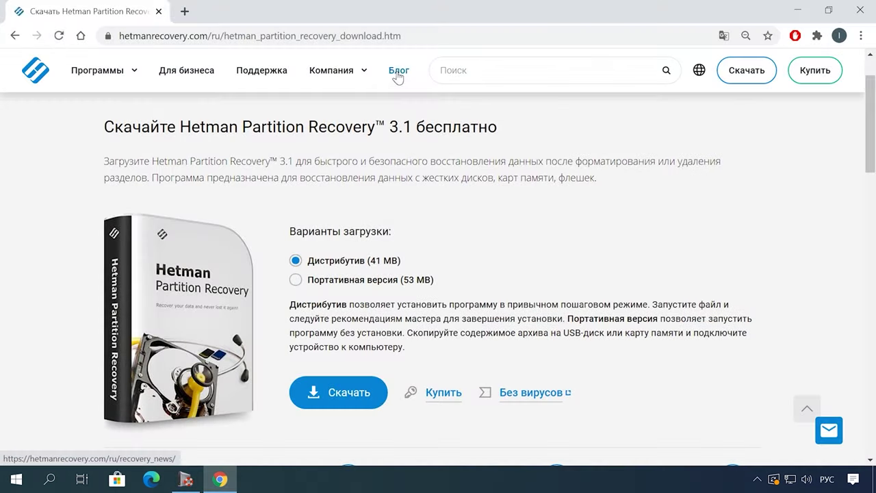
- In Chrome, open the Hetman site's blog, look through the newest posts and go to page 5
click(397, 71)
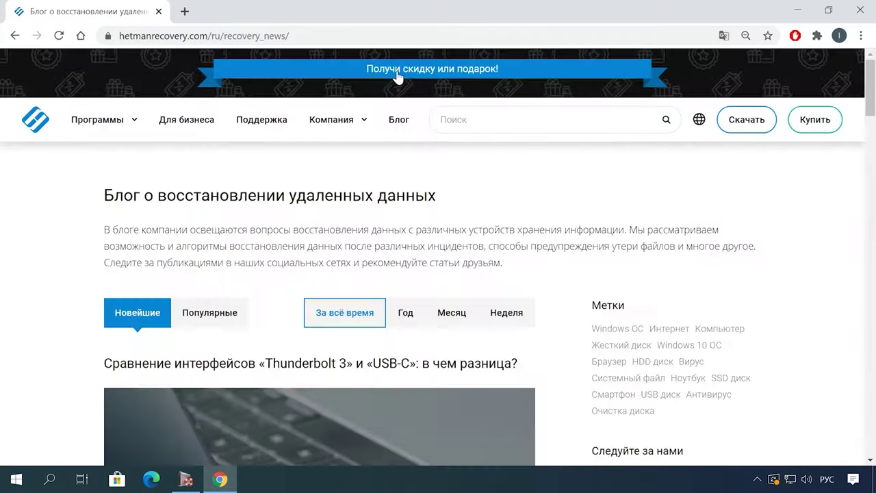
scroll(540, 217, down, 3)
scroll(540, 217, down, 20)
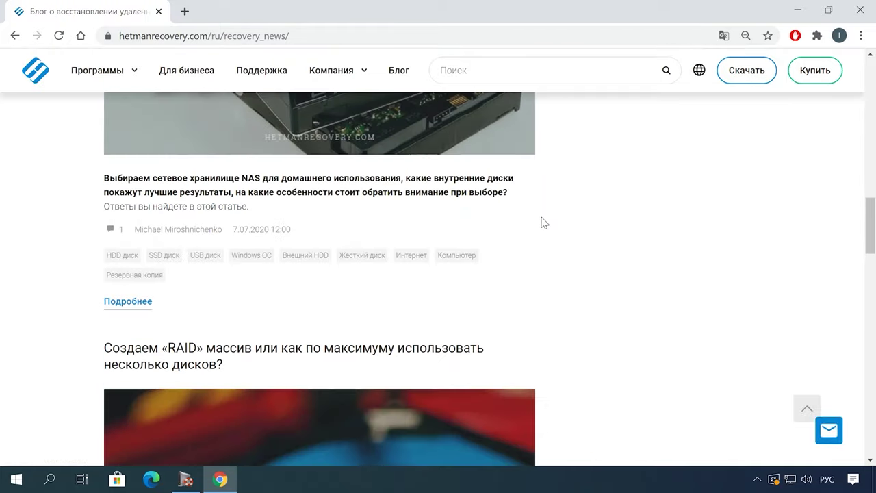
scroll(544, 222, down, 10)
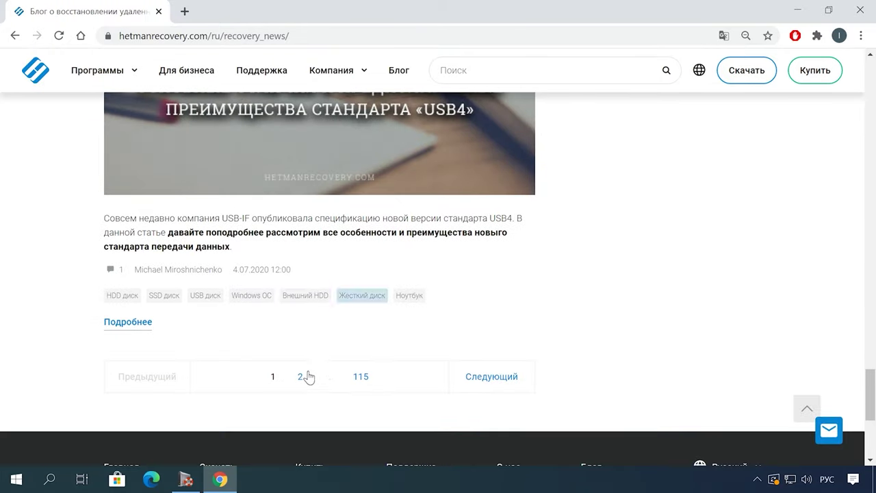
click(301, 377)
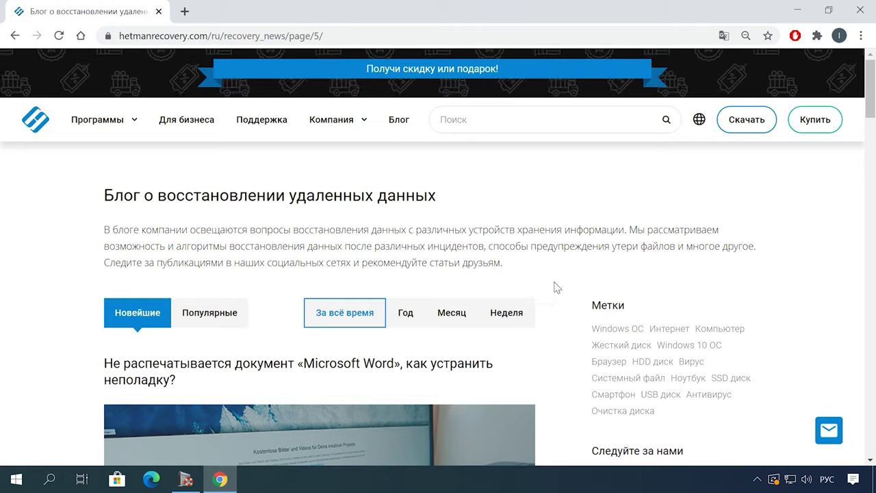
- Open the article on Microsoft Word documents not printing, skim its instructions and open the site's message widget
scroll(430, 185, down, 4)
scroll(452, 169, up, 1)
click(452, 169)
scroll(504, 288, down, 15)
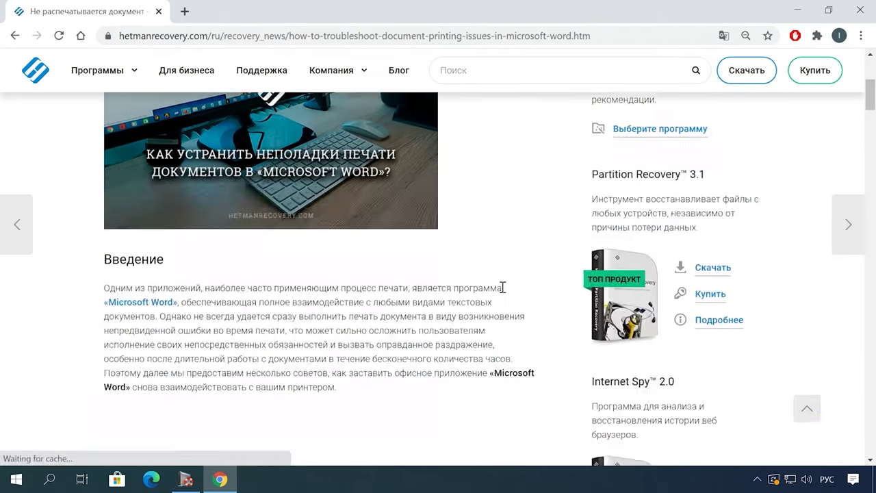
scroll(533, 300, down, 15)
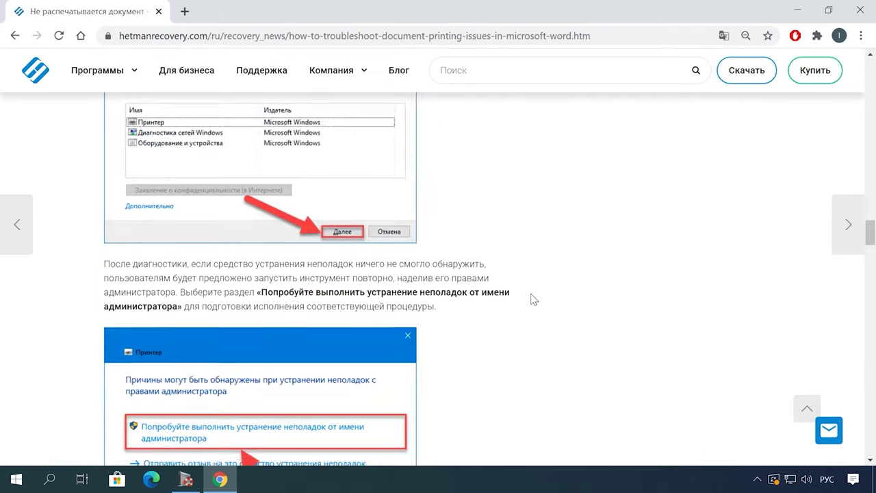
click(827, 433)
click(722, 354)
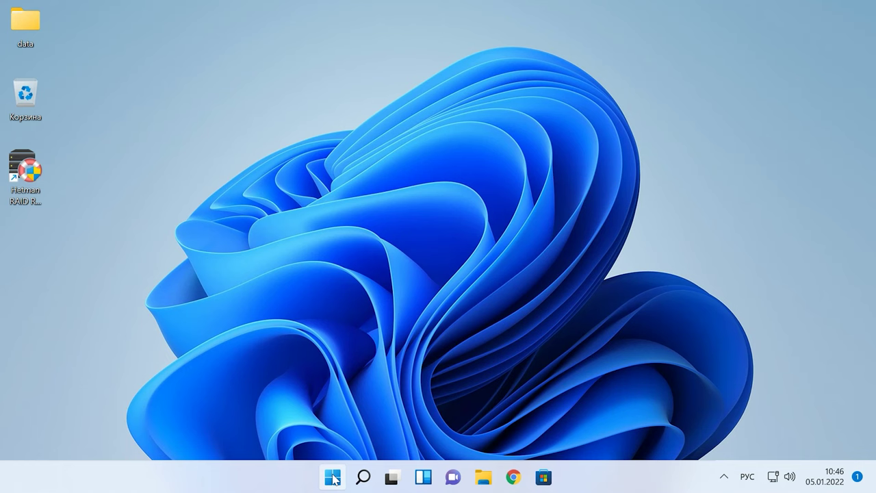
- Open the system protection properties (Защита системы) from the About page of the Windows system settings
click(333, 478)
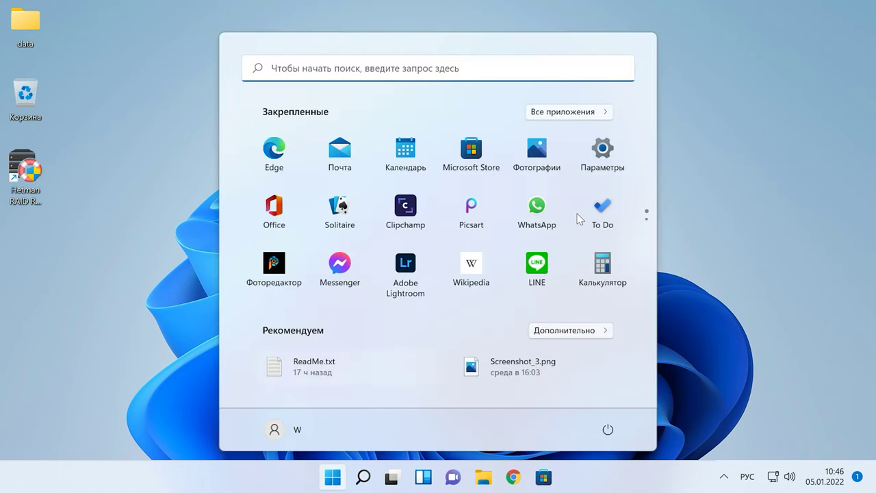
click(599, 173)
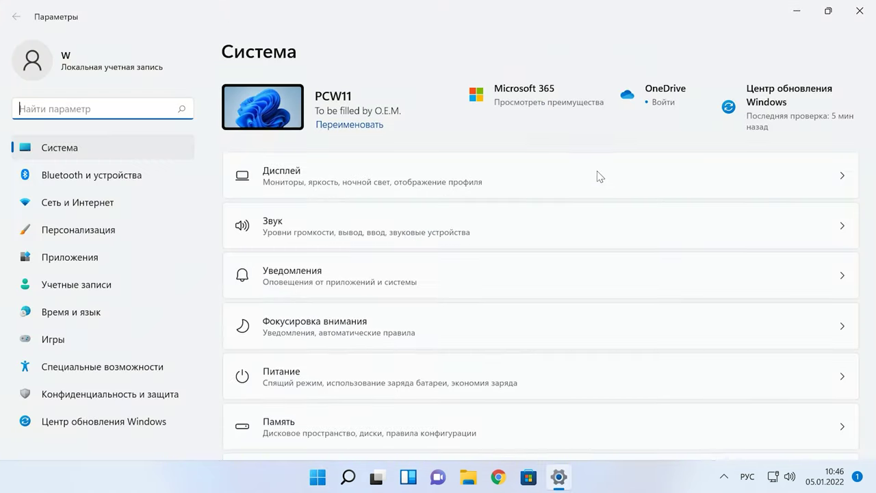
scroll(415, 305, down, 10)
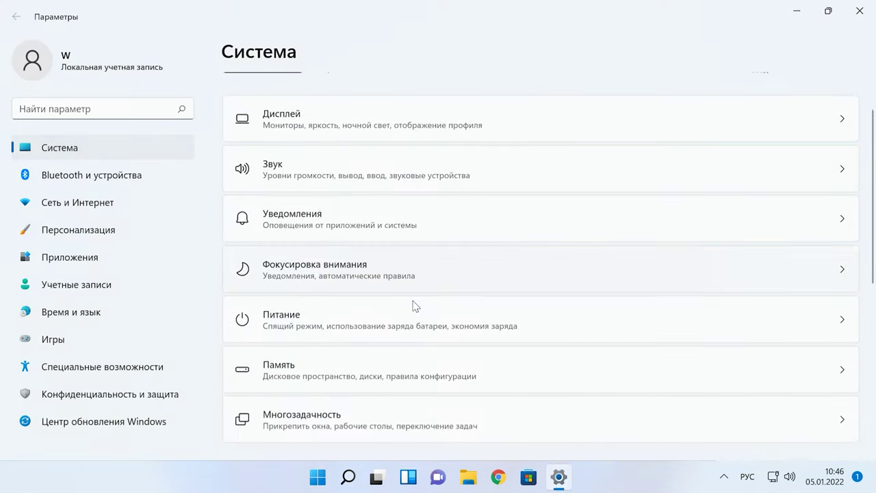
click(310, 414)
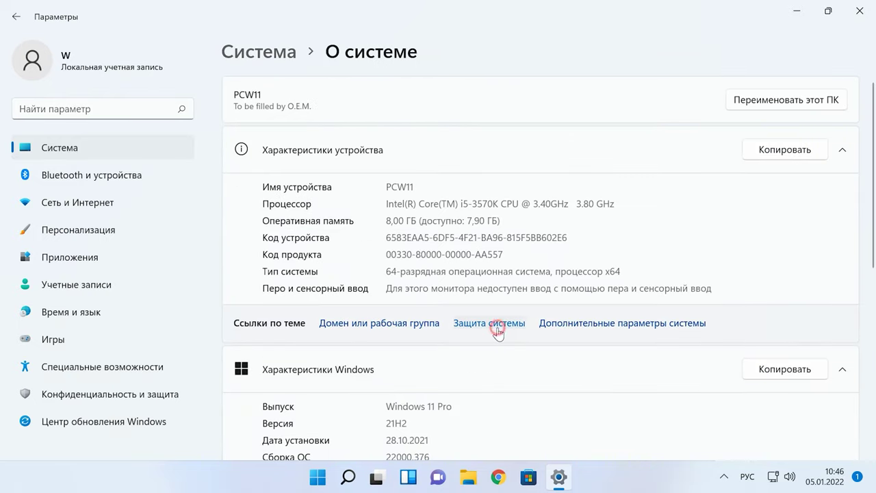
click(498, 327)
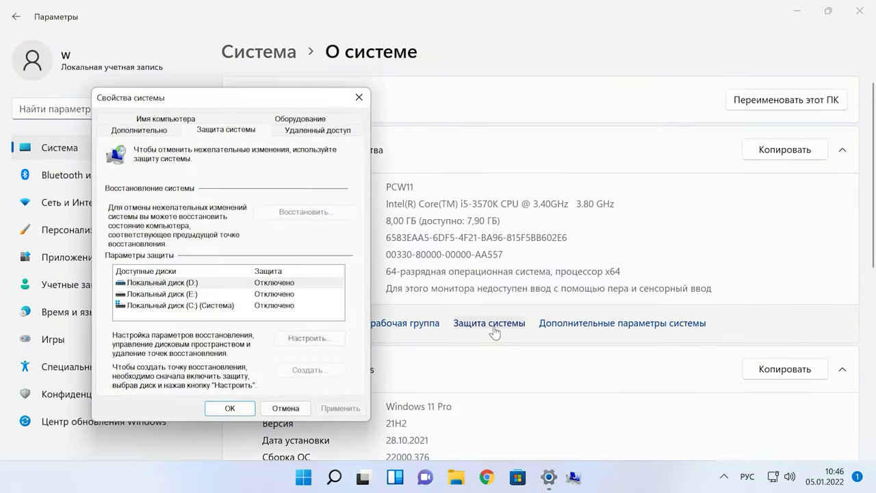
- Enable system protection for drive C: with maximum usage of 17% (9,13 ГБ) and create a restore point named otkat
click(179, 307)
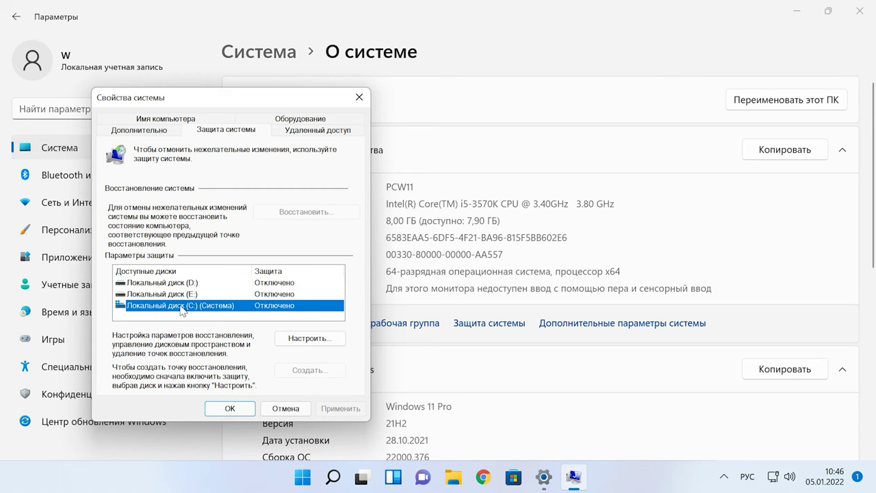
click(313, 338)
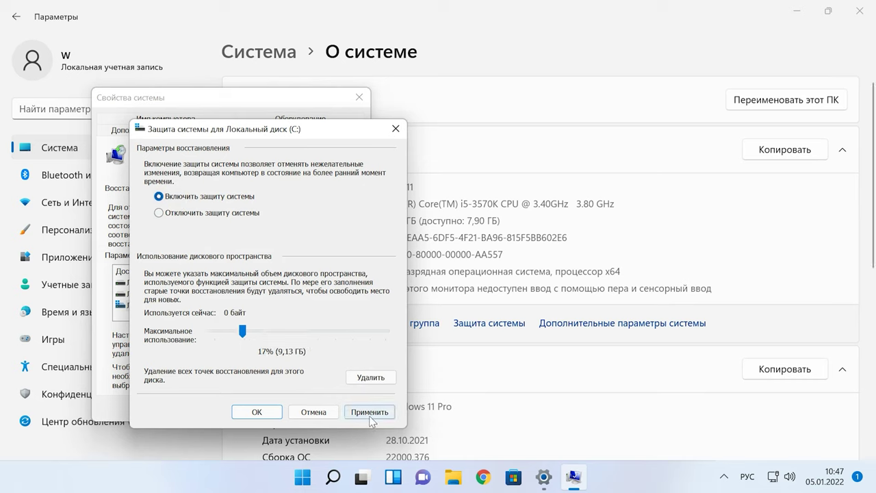
click(259, 412)
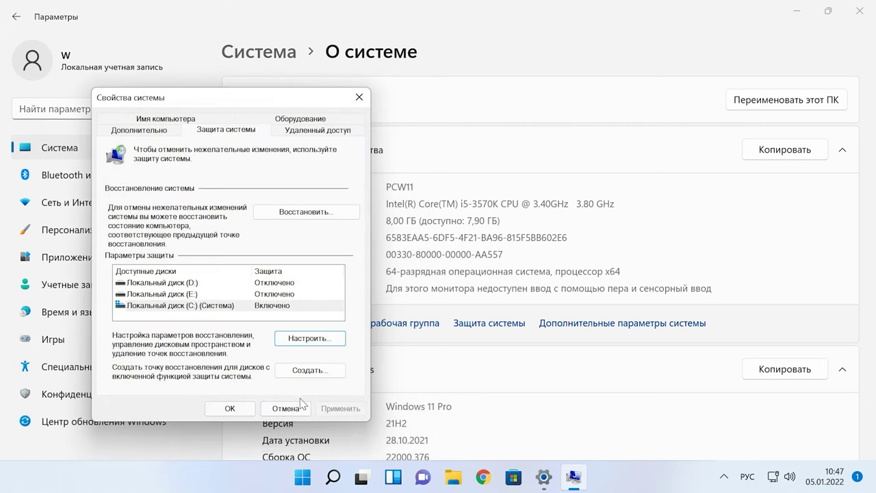
click(313, 374)
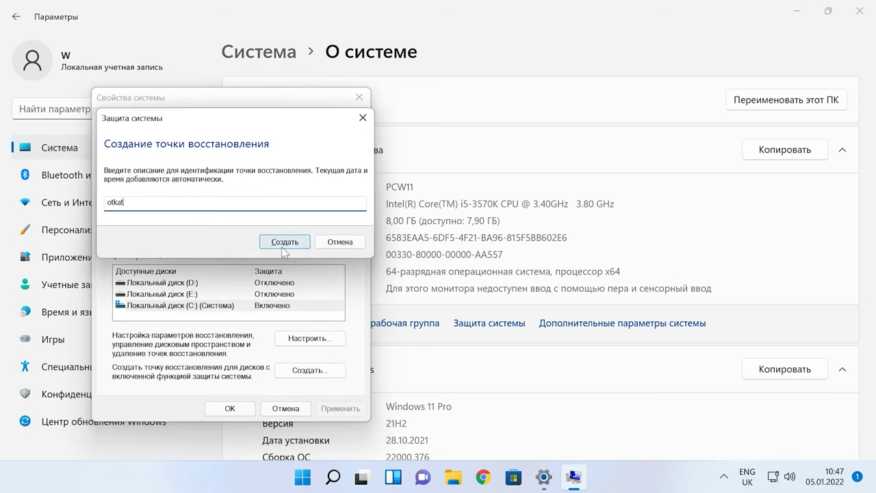
click(285, 245)
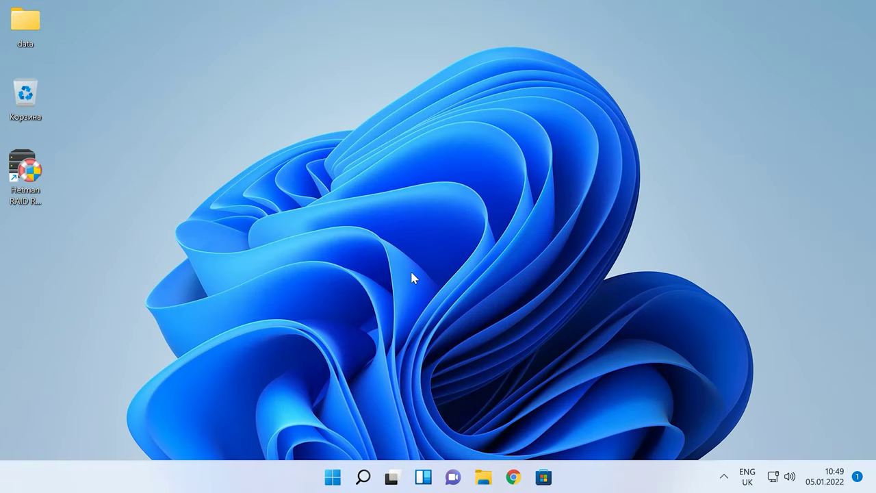
- Turn off the display of desktop icons (Отображать значки рабочего стола)
right_click(412, 276)
mouse_move(472, 117)
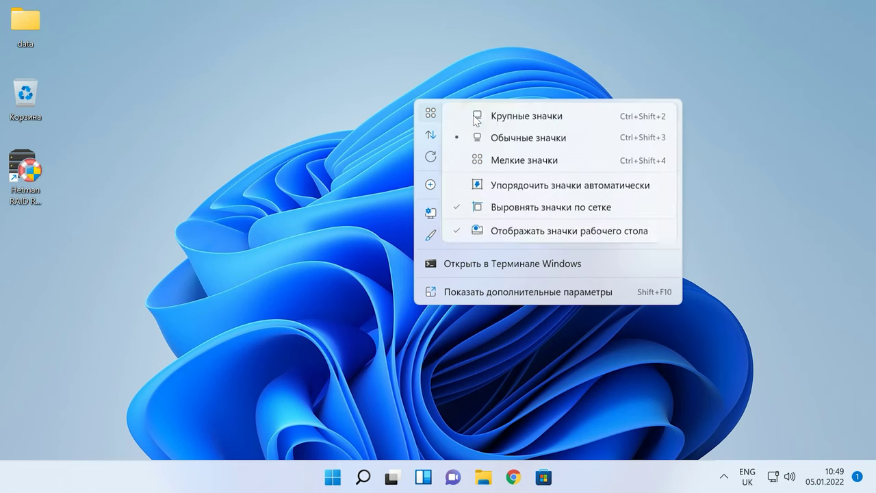
click(465, 231)
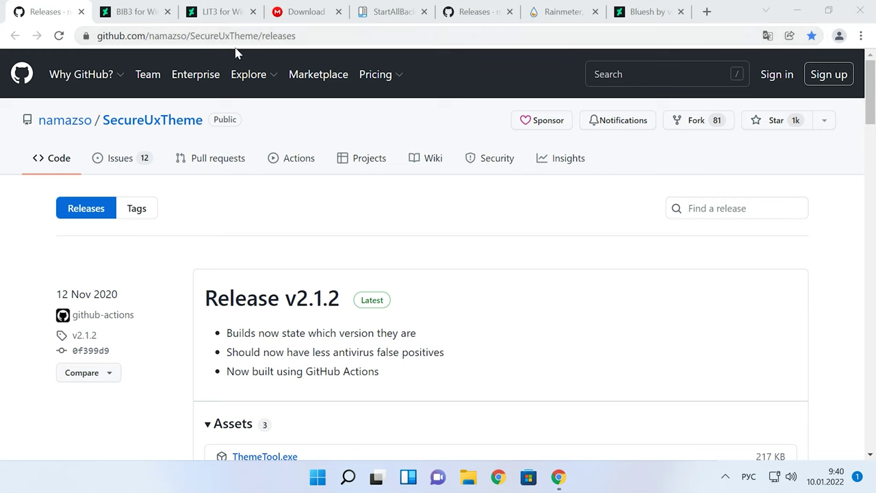
- Download ThemeTool.exe from the SecureUxTheme v2.1.2 release on GitHub and show the file in its folder
scroll(302, 345, down, 2)
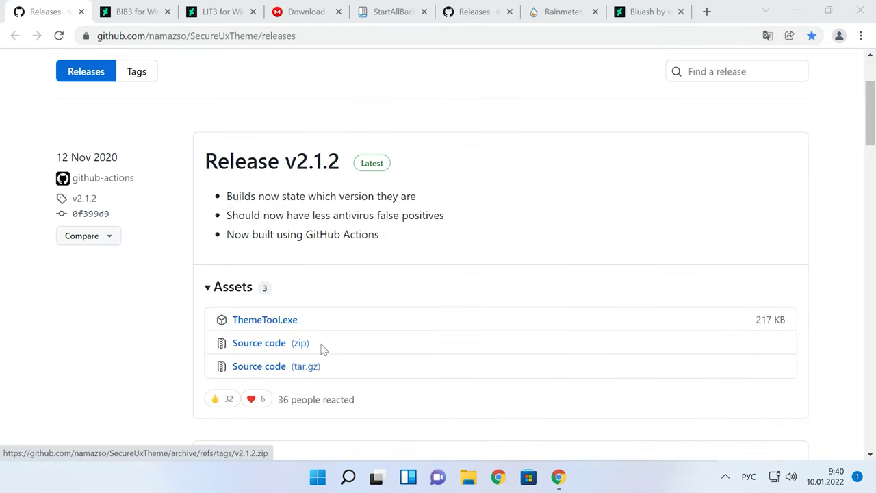
scroll(328, 350, down, 1)
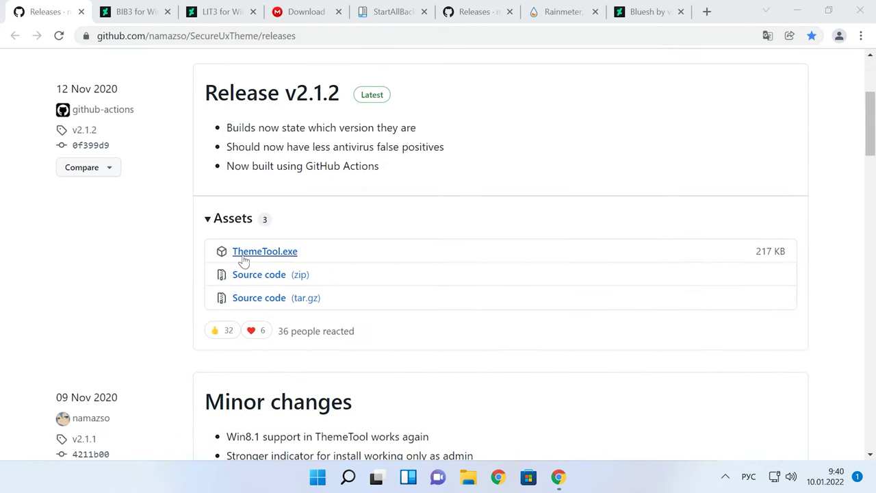
click(274, 258)
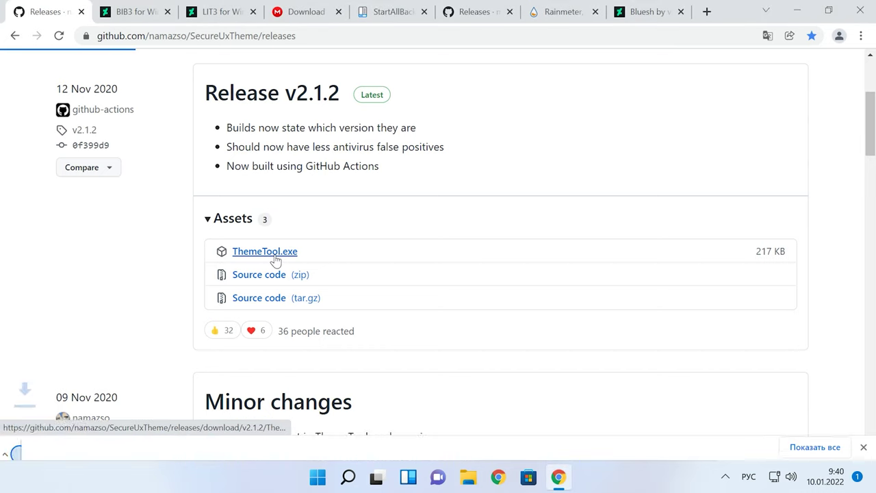
right_click(108, 442)
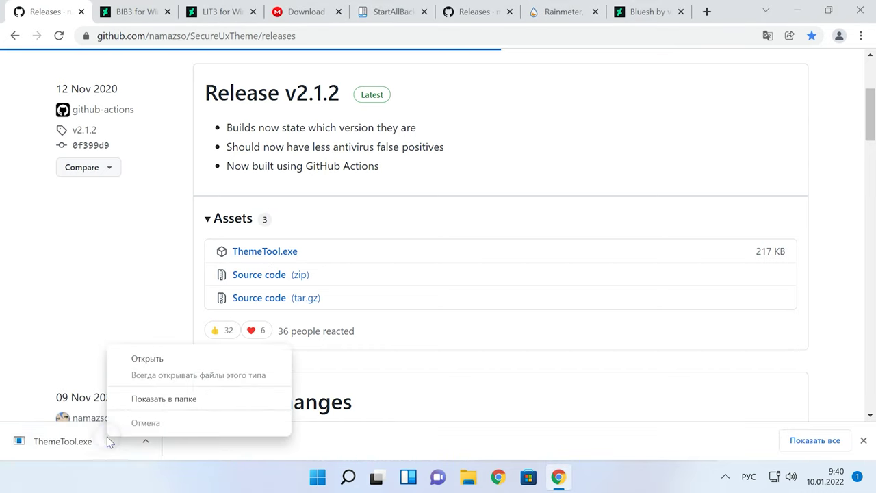
click(175, 404)
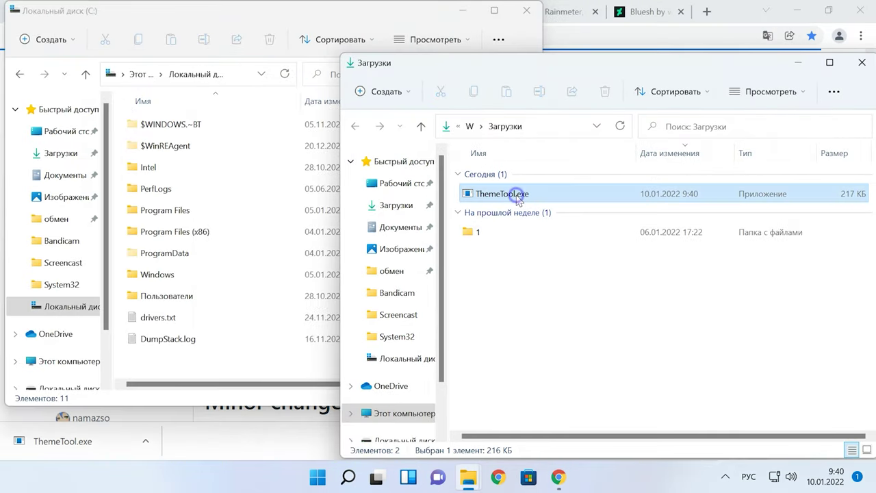
- Copy ThemeTool.exe from the downloads folder to the root of drive C:
right_click(514, 195)
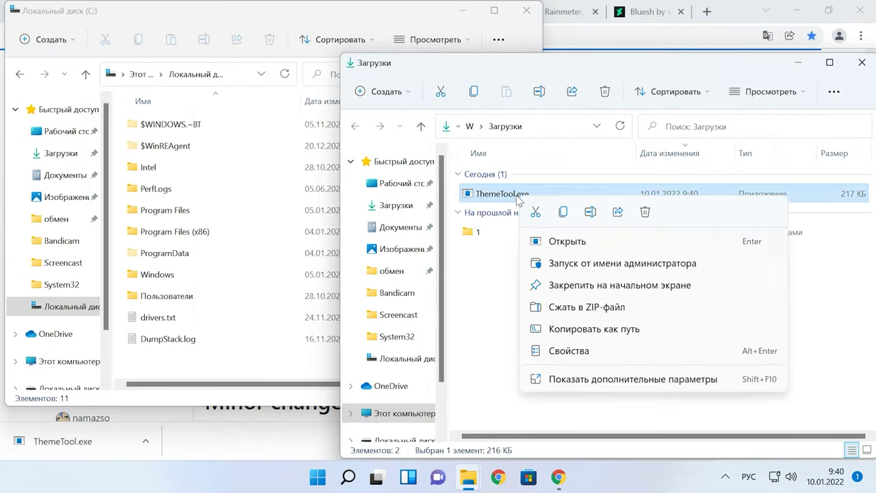
click(565, 212)
right_click(177, 360)
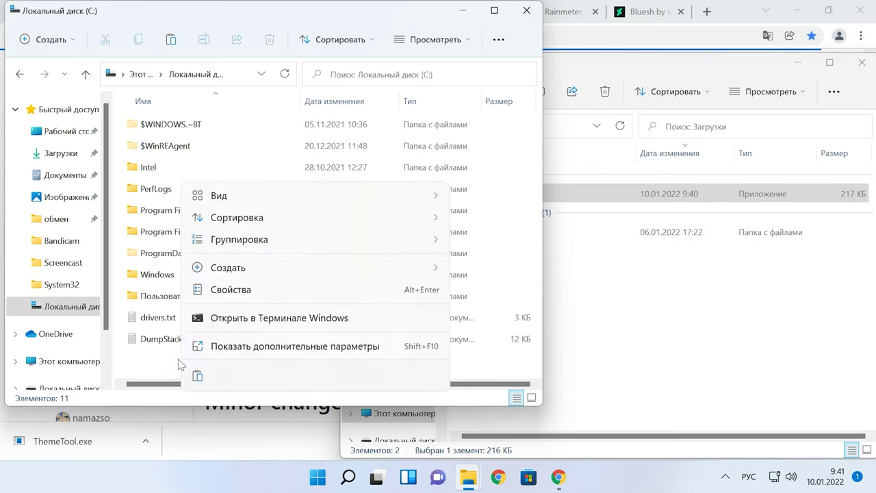
click(197, 376)
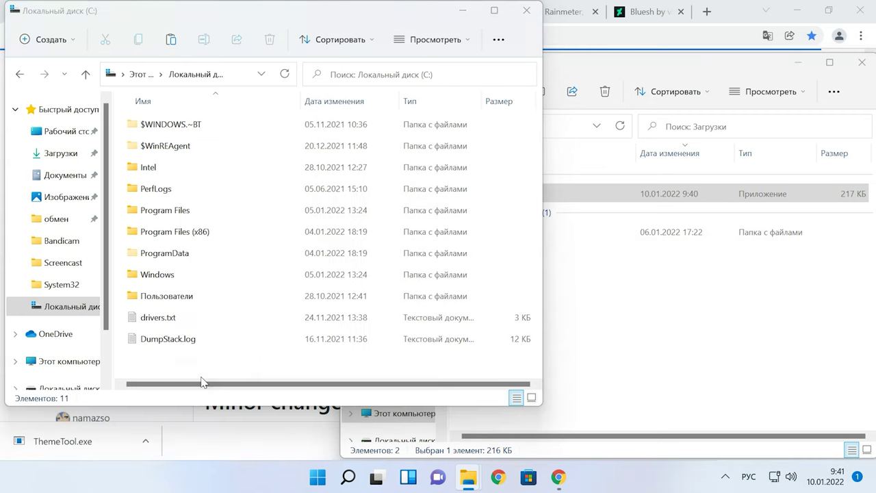
click(227, 210)
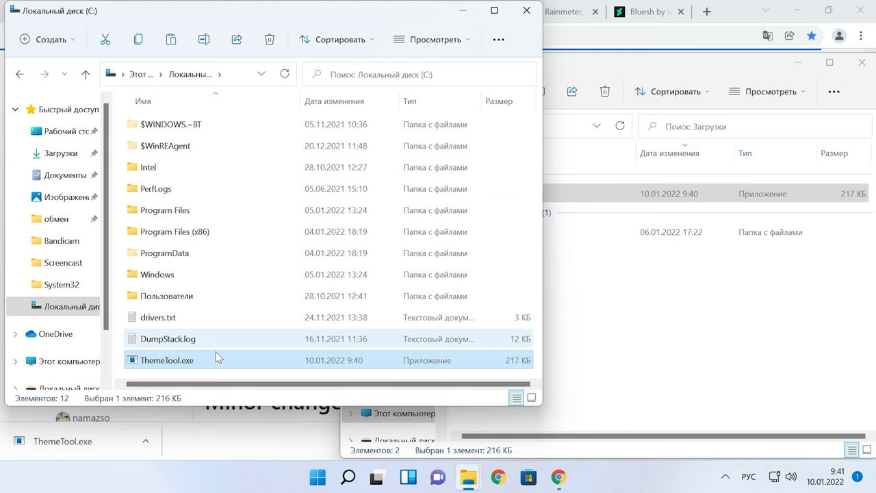
- Run ThemeTool.exe from drive C: as administrator, agreeing to the license, and install with Hook SystemSettings, Hook LogonUI and Rename DefaultColors enabled
right_click(183, 366)
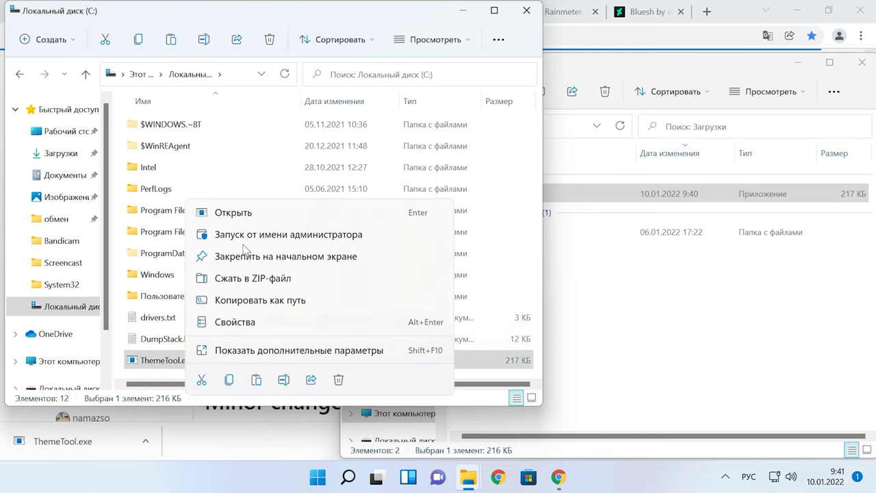
click(277, 235)
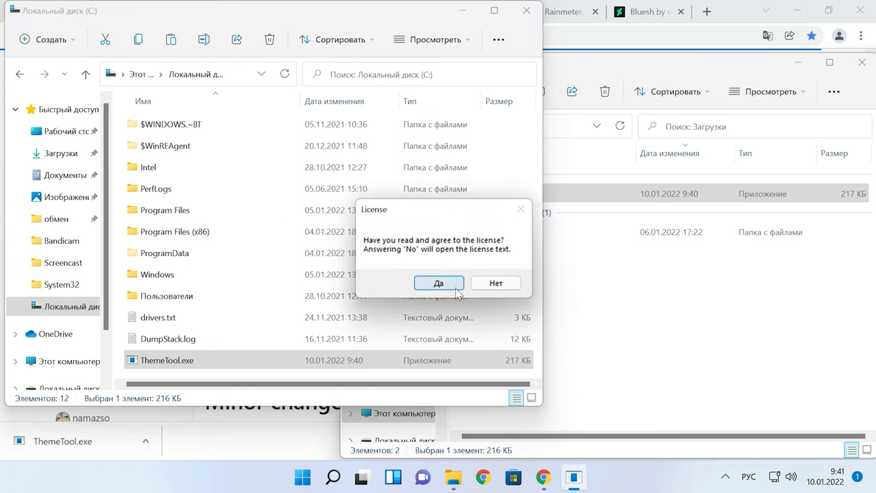
click(438, 284)
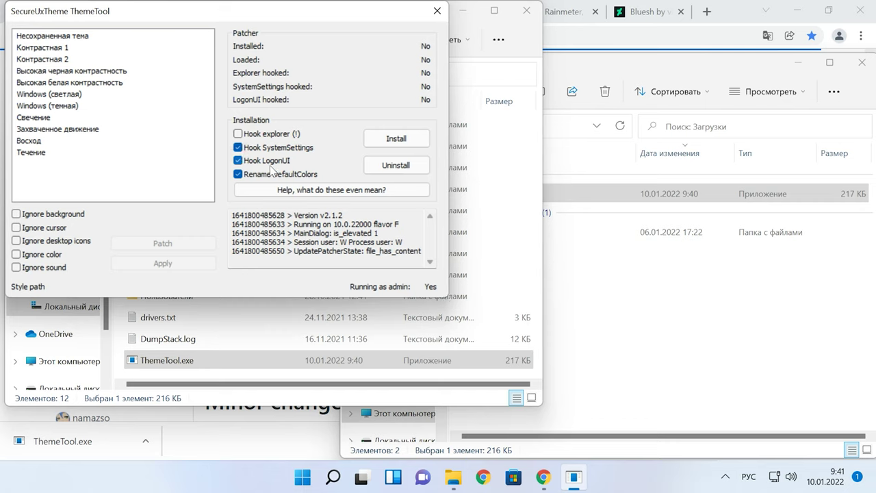
click(397, 139)
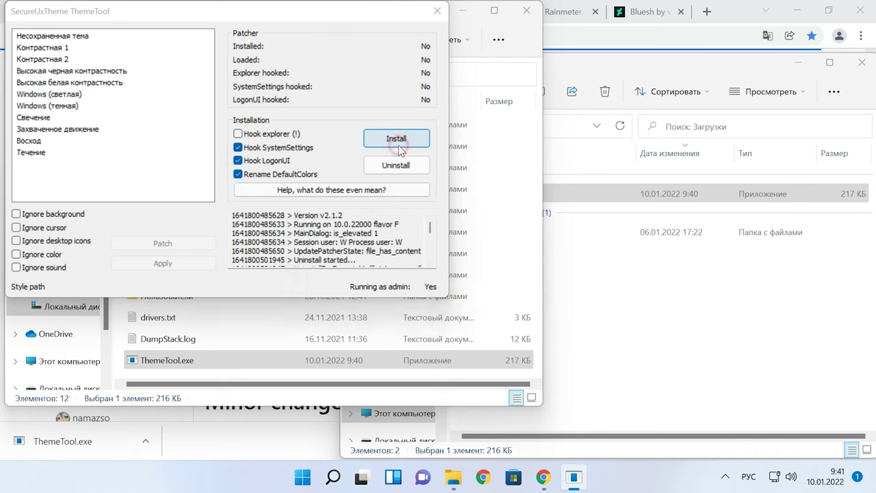
- Confirm the patcher installation's dialog and download the BIB3 for Windows theme archive from its DeviantArt page
click(490, 283)
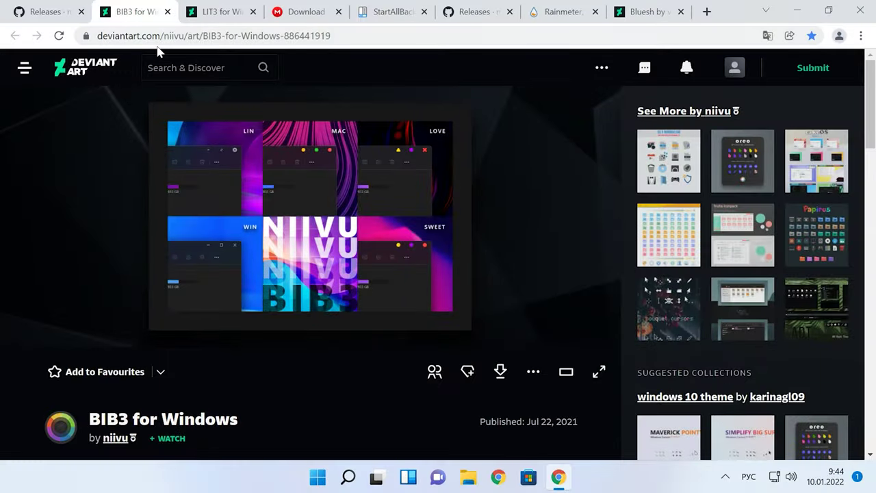
drag(331, 41, 96, 37)
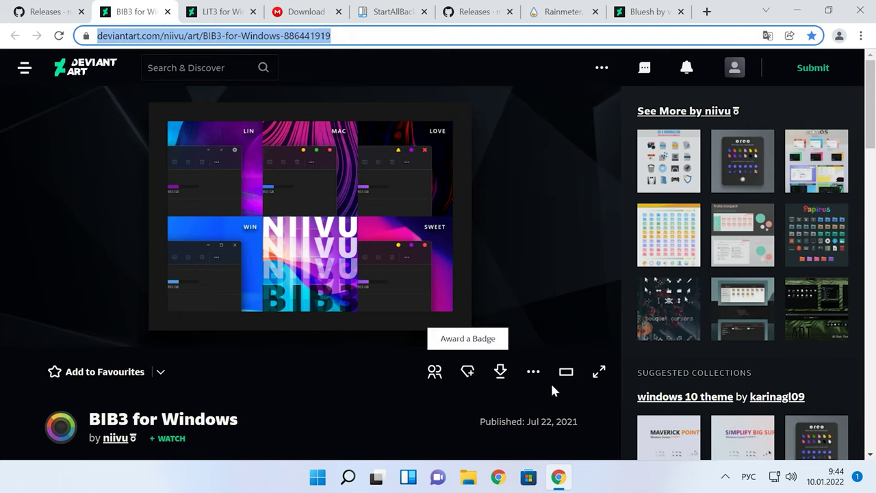
click(501, 374)
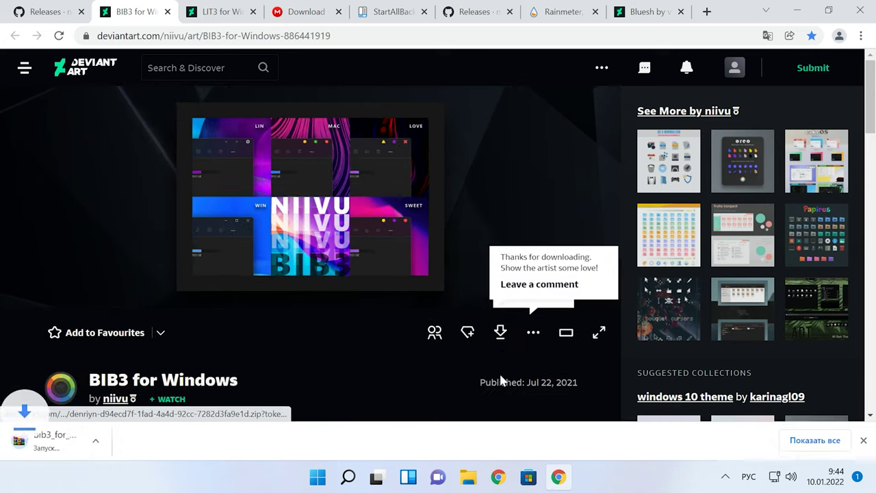
- Download the LIT3 for Windows theme archive from DeviantArt and show the downloaded archives in their folder
click(228, 14)
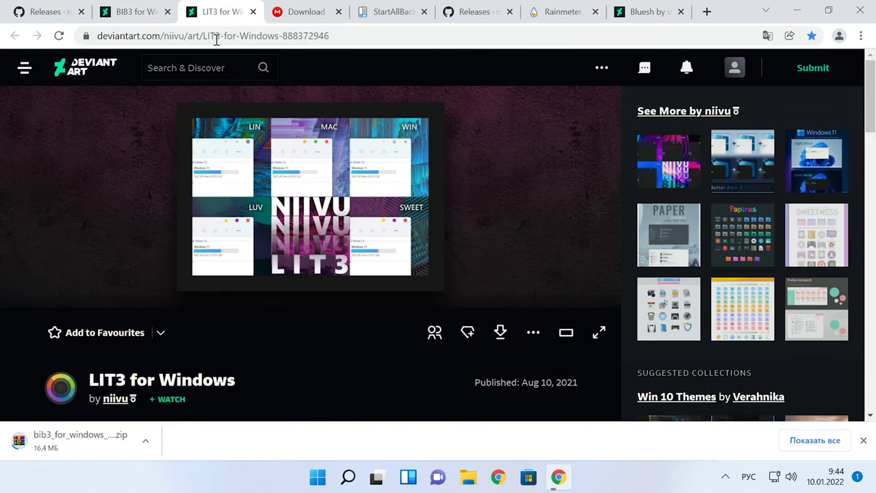
click(367, 35)
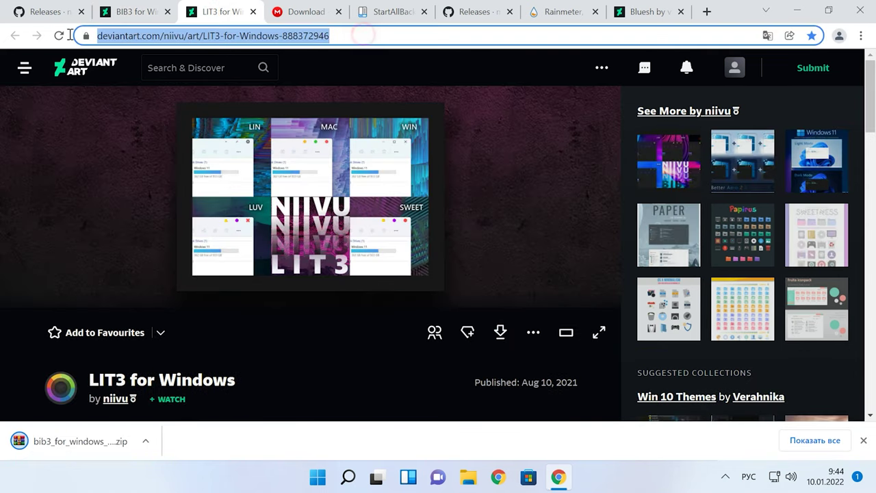
click(499, 337)
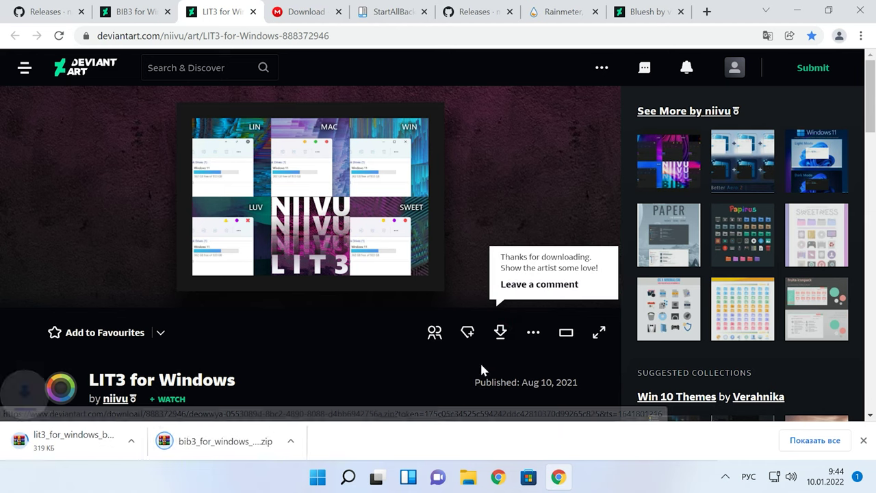
right_click(231, 452)
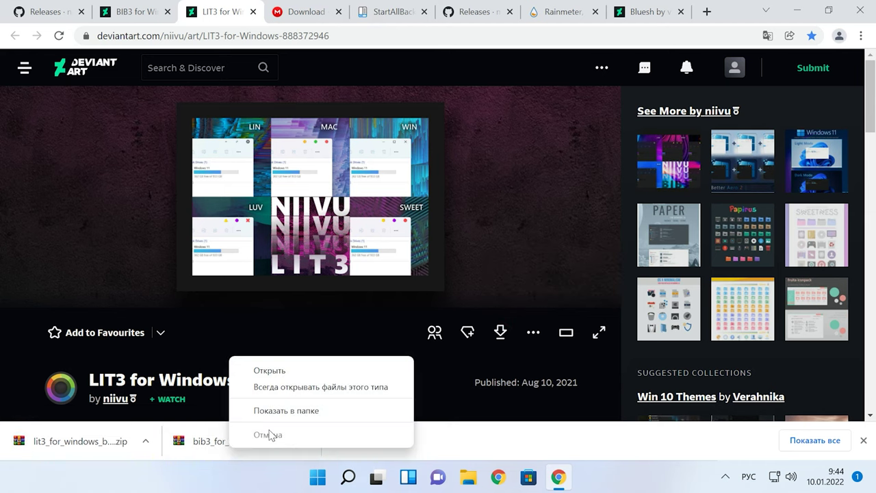
click(294, 412)
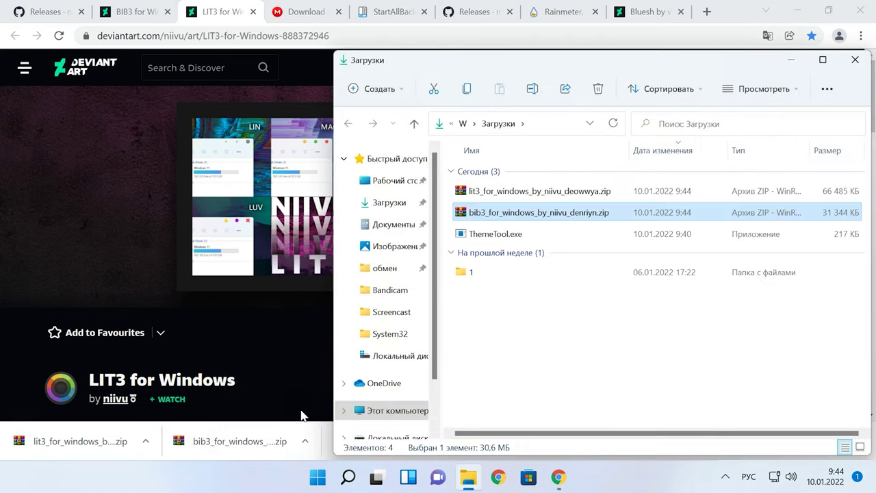
- Extract lit3_for_windows_by_niivu_deowwya.zip into the current downloads folder with 7-Zip (Распаковать здесь)
right_click(504, 198)
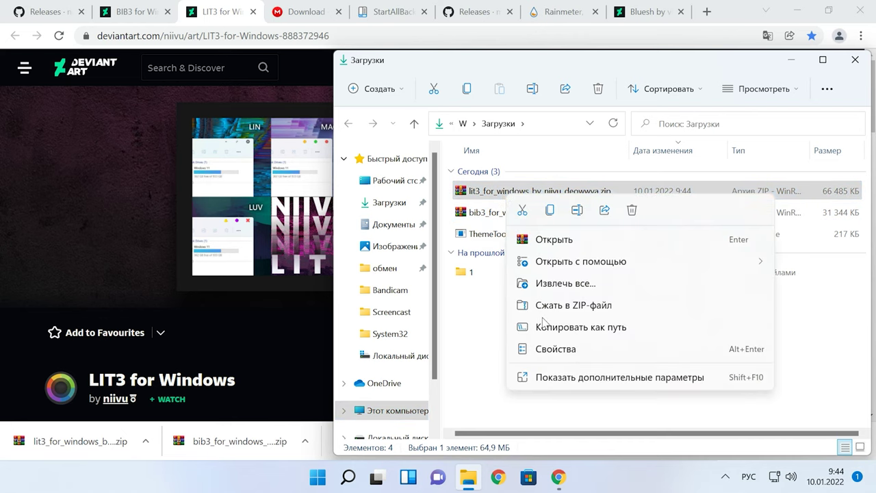
click(564, 381)
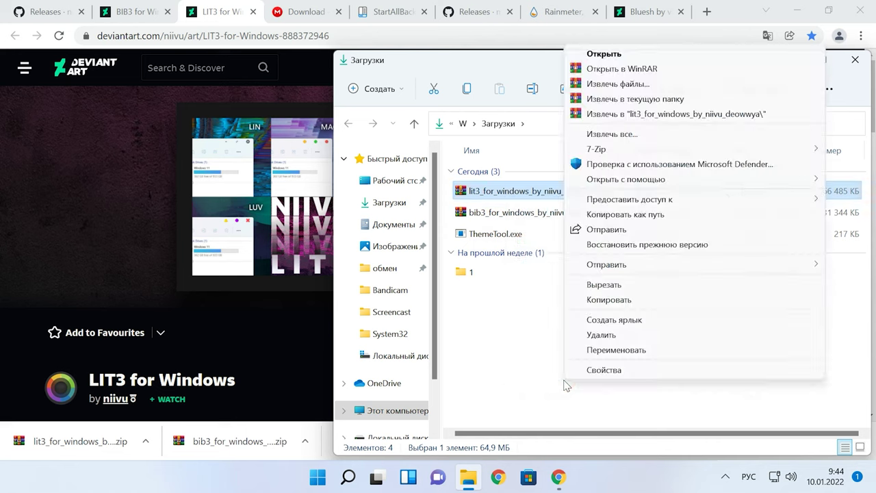
mouse_move(661, 156)
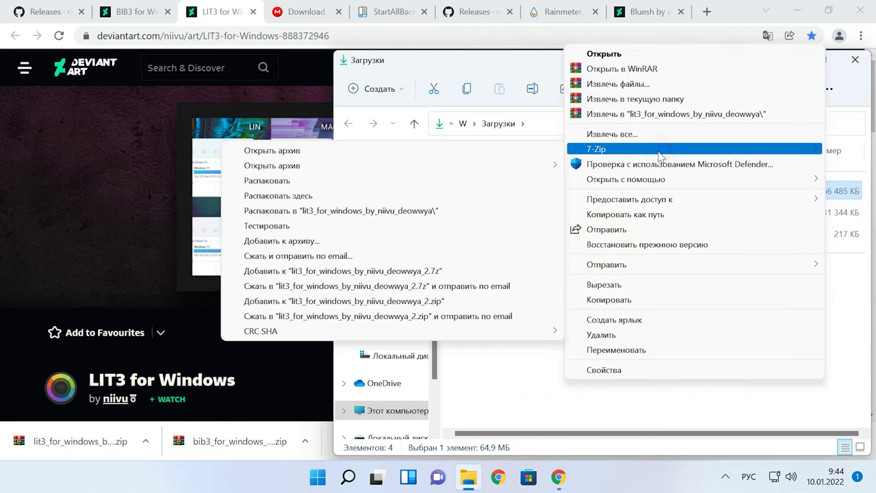
click(335, 197)
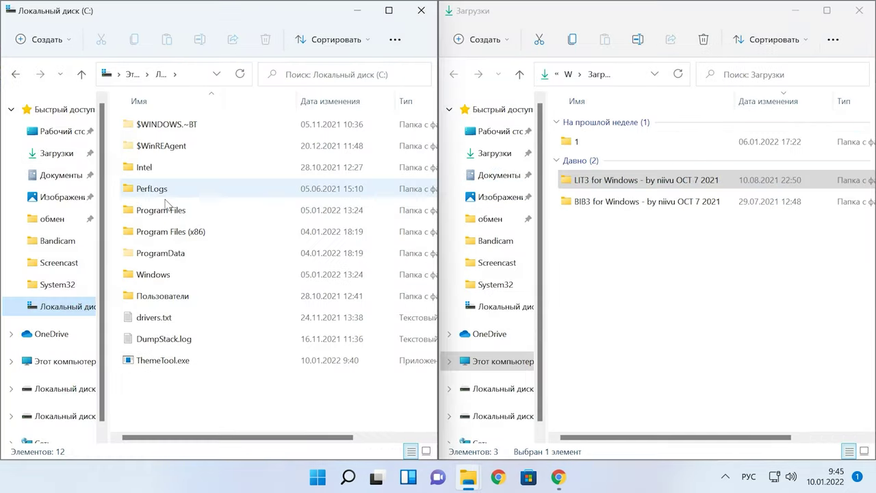
- Open the system themes folder C:\Windows\Resources\Themes and show its full path
double_click(155, 276)
scroll(160, 294, down, 18)
scroll(161, 297, up, 3)
double_click(157, 146)
double_click(157, 150)
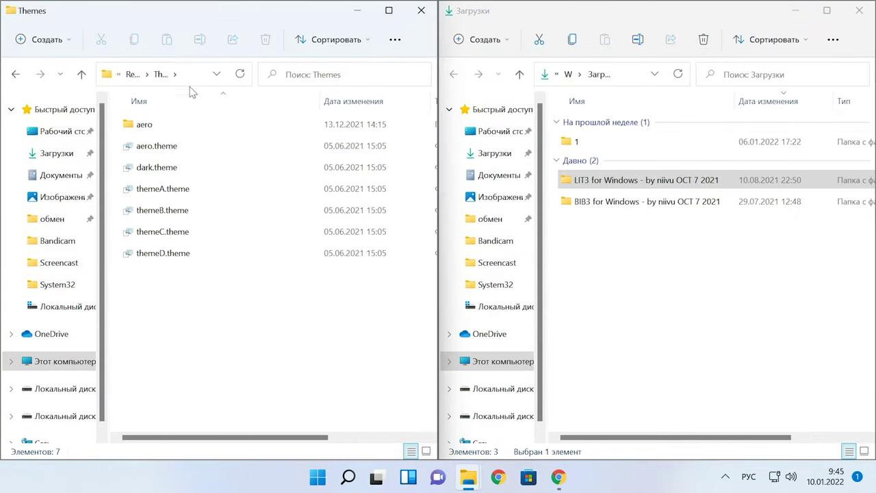
click(233, 75)
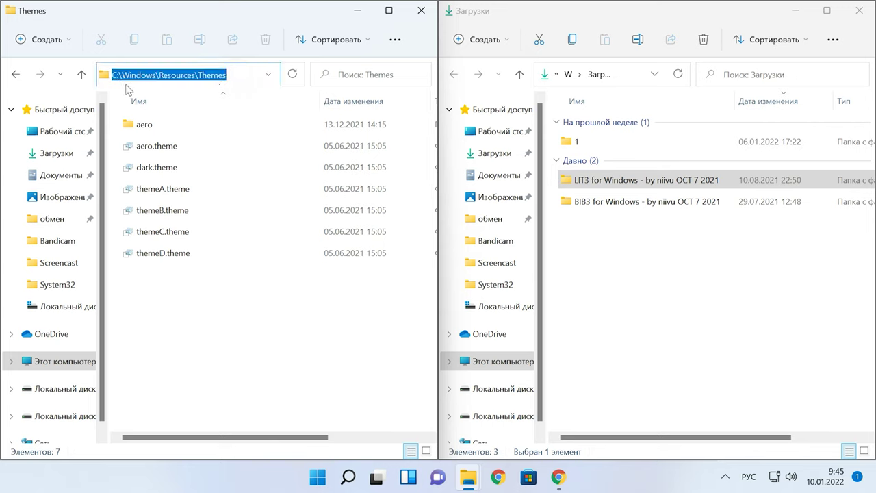
- Move the LIT3 folder, LIT3 MAC NA.theme and LIT3 MAC.theme from the extracted Windows Themes folder into Resources\Themes, granting administrator rights
double_click(593, 180)
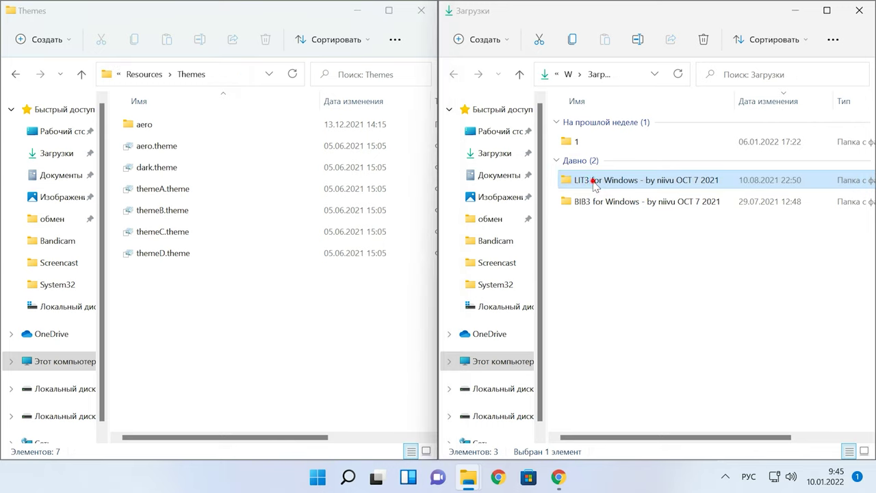
click(618, 148)
double_click(618, 148)
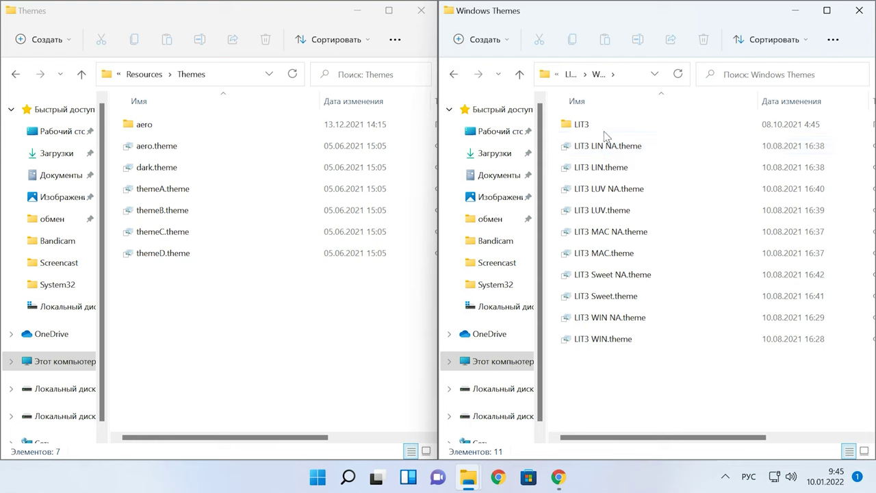
click(582, 124)
ctrl+click(602, 231)
ctrl+click(589, 252)
drag(589, 252, 301, 308)
click(235, 233)
click(246, 234)
click(246, 234)
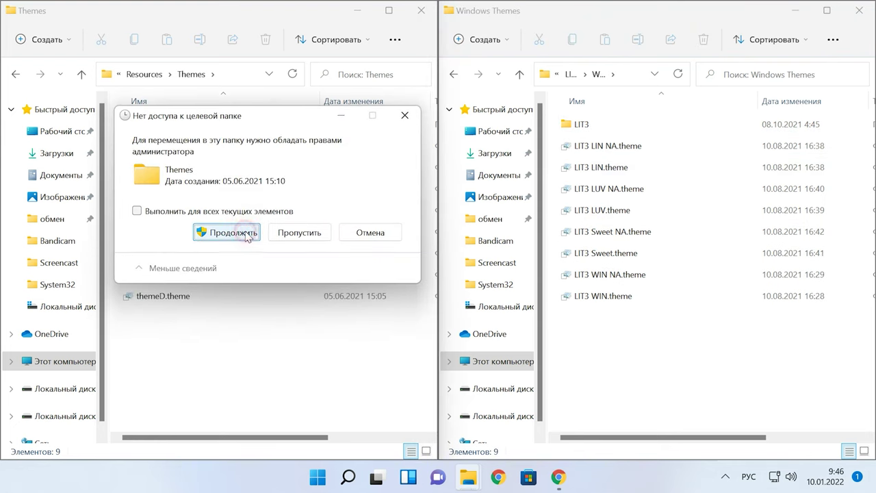
- Move the BIB3DM folder, BIB3DM MAC NA.theme and BIB3DM MAC.theme from Dark Mode only (less buggy) into Resources\Themes, granting administrator rights
click(603, 127)
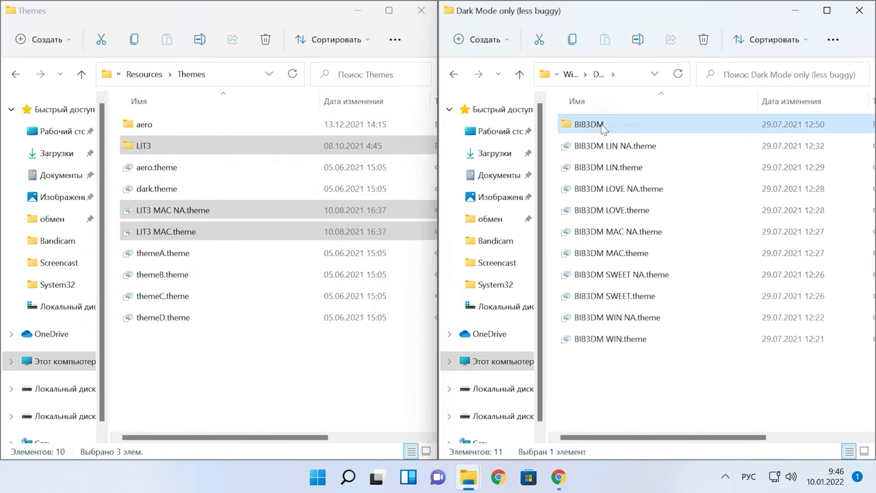
ctrl+click(626, 235)
ctrl+click(612, 254)
drag(611, 253, 245, 381)
click(404, 233)
click(399, 233)
click(400, 234)
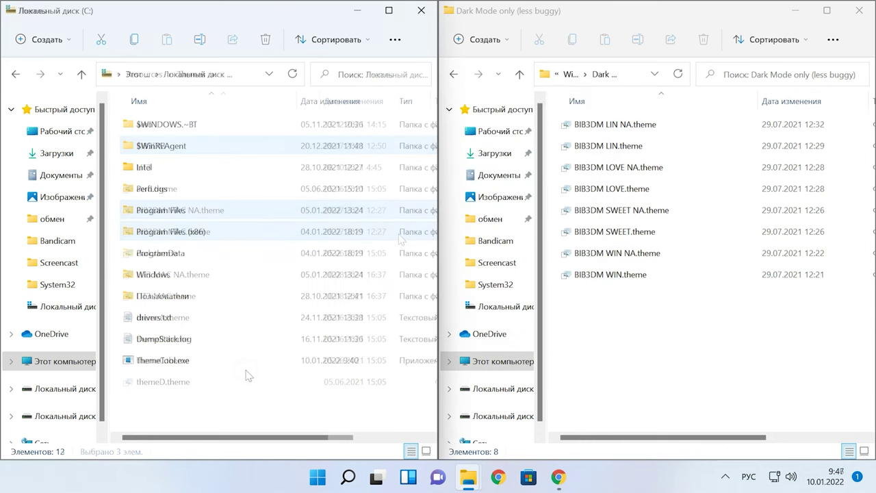
- Run ThemeTool.exe from drive C: as administrator again and agree to its license
click(169, 365)
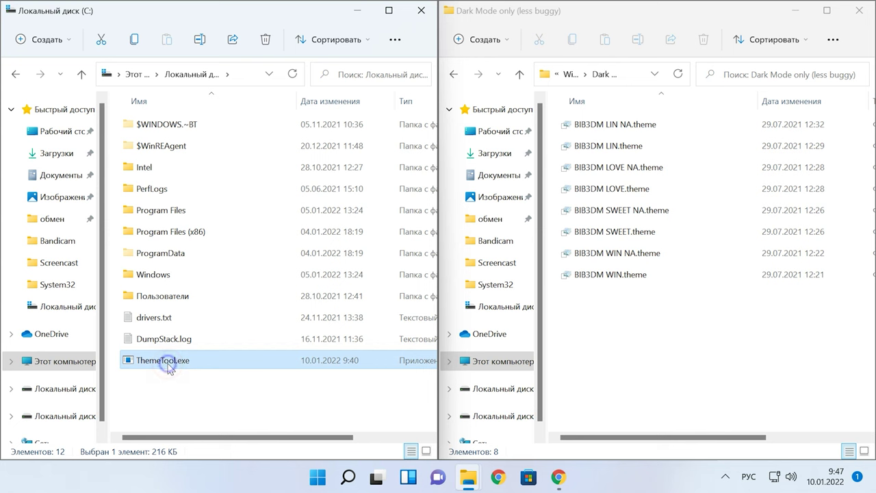
right_click(169, 367)
click(276, 234)
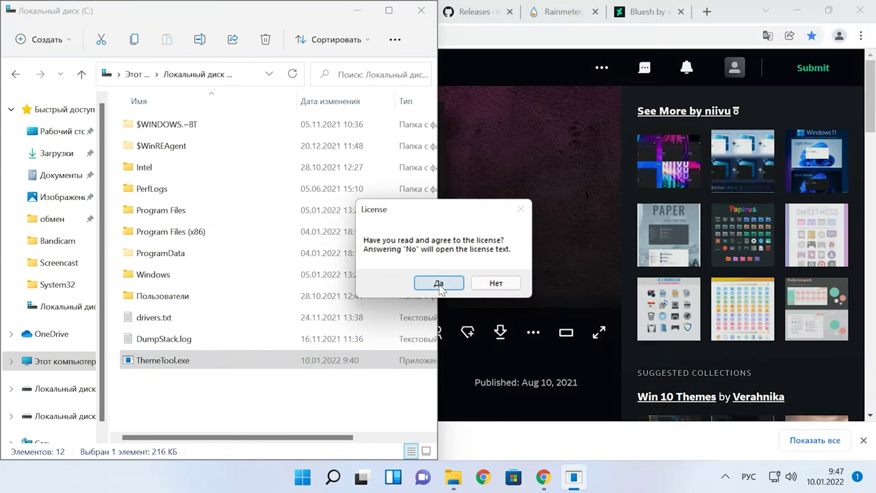
click(439, 284)
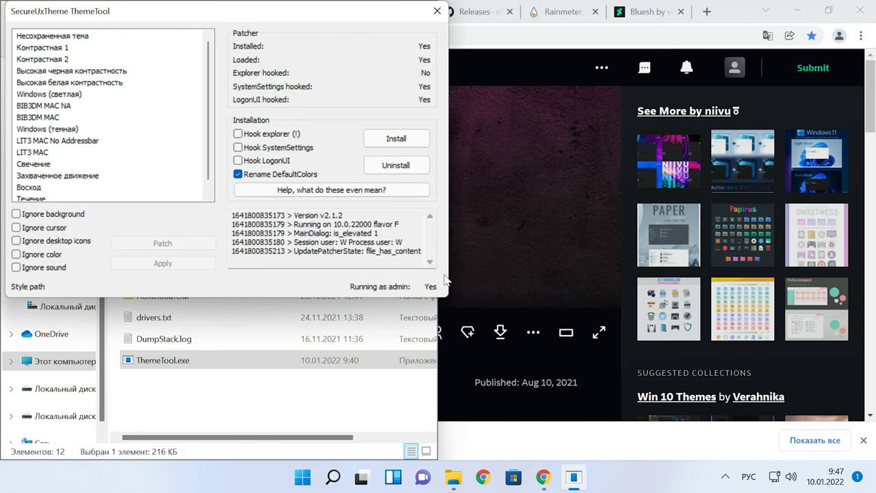
- Patch the LIT3 MAC No Addressbar, BIB3DM MAC NA and BIB3DM MAC themes in ThemeTool
click(35, 142)
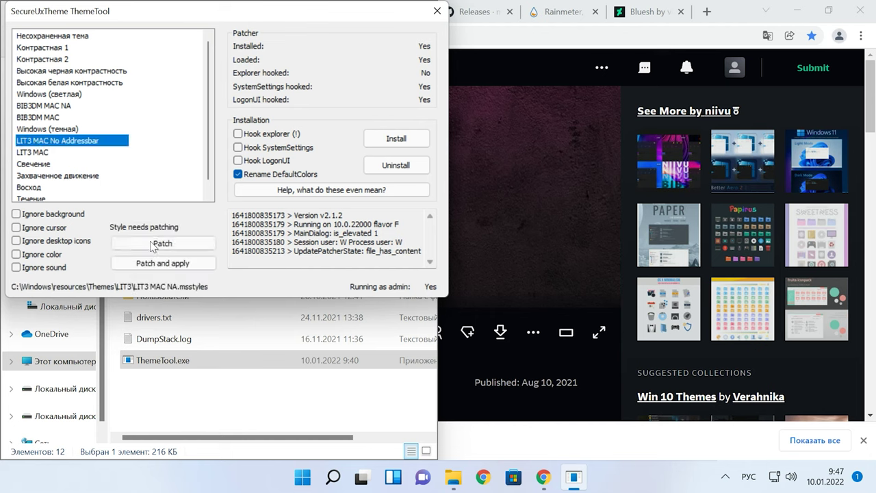
click(151, 244)
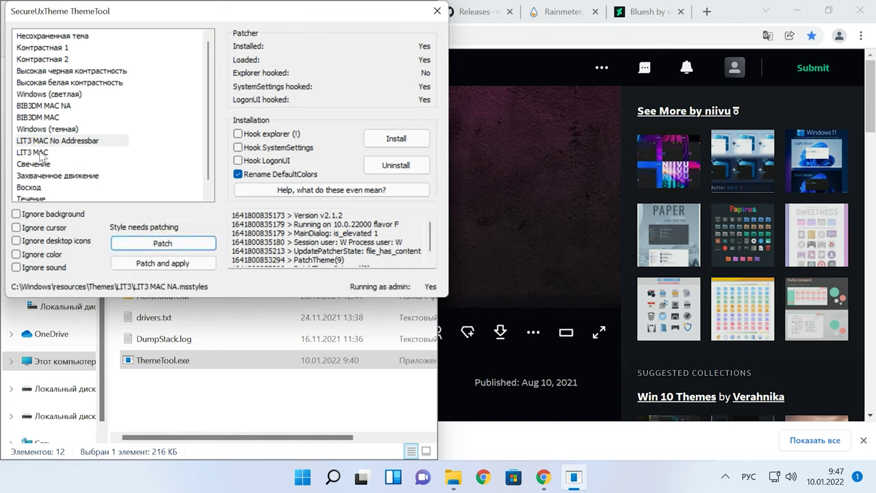
click(84, 106)
click(178, 244)
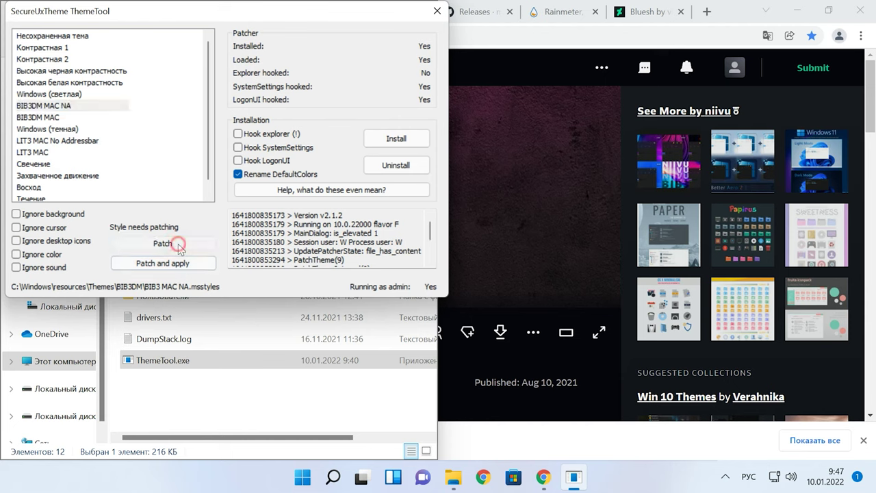
click(46, 118)
click(152, 242)
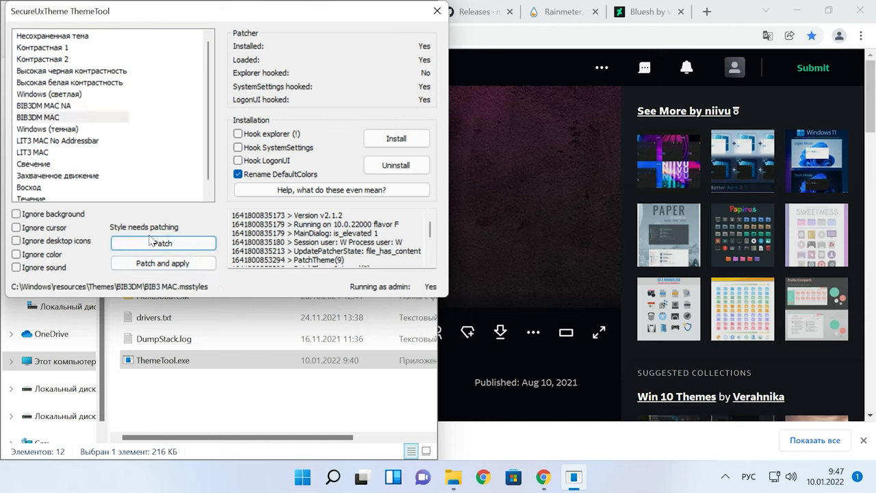
- Patch and apply the LIT3 MAC theme in ThemeTool
click(42, 153)
click(176, 264)
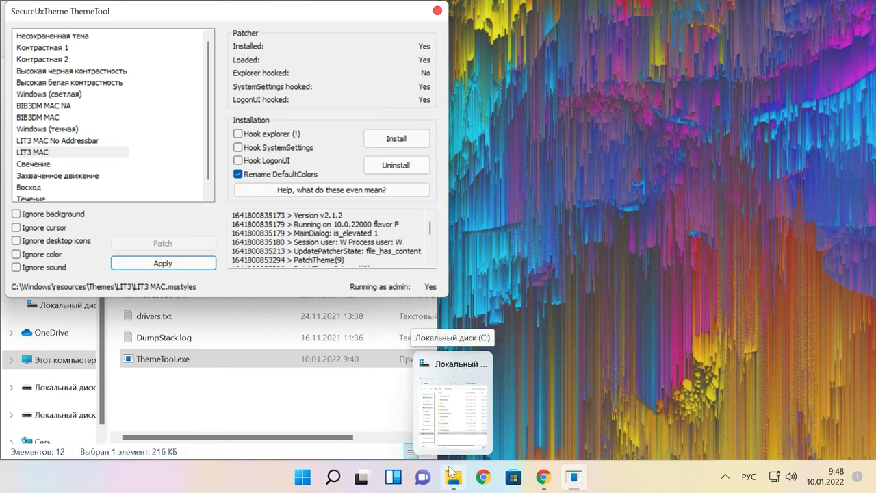
click(357, 417)
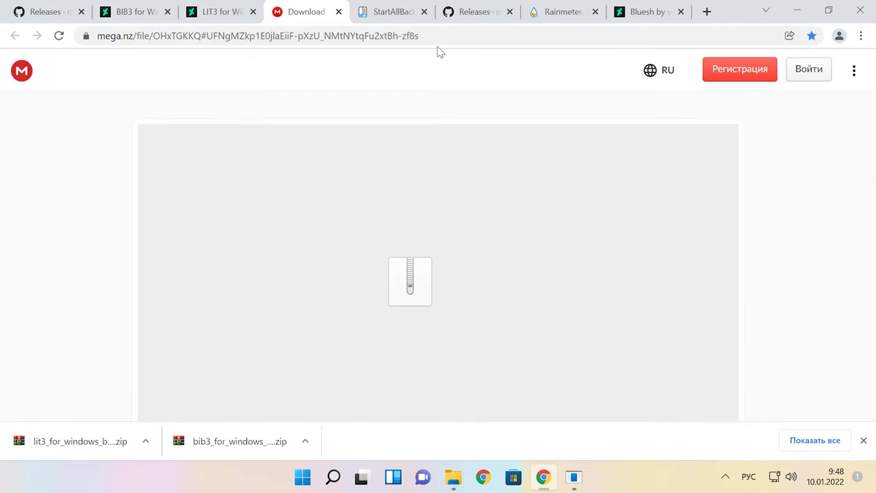
- Download Windows 11 to MacOS (Hetman Software).zip from its MEGA page and show the archive in its folder
click(441, 35)
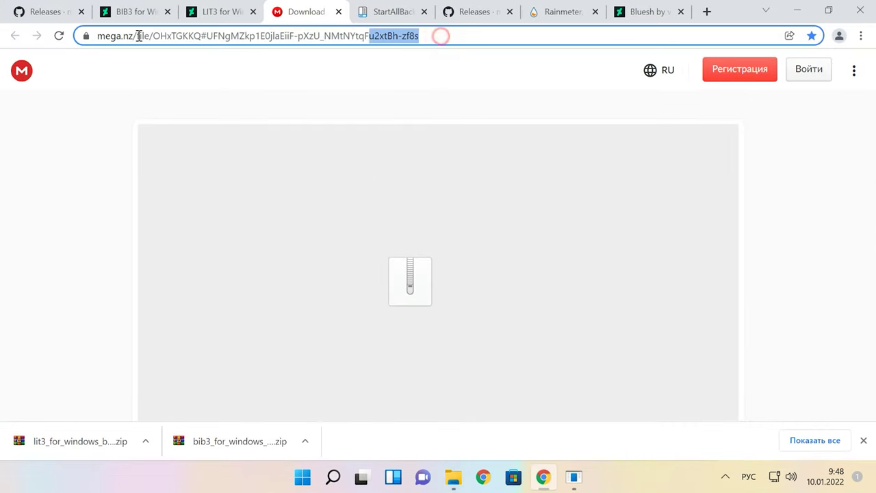
click(450, 80)
click(870, 323)
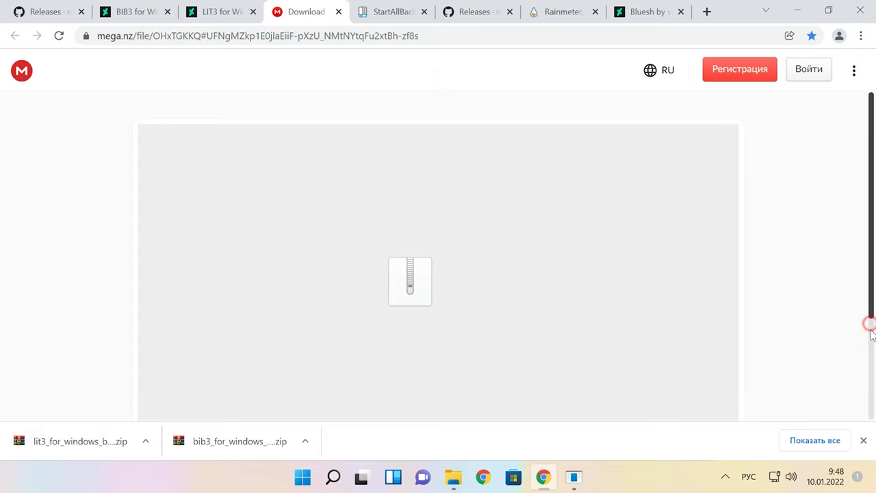
click(593, 379)
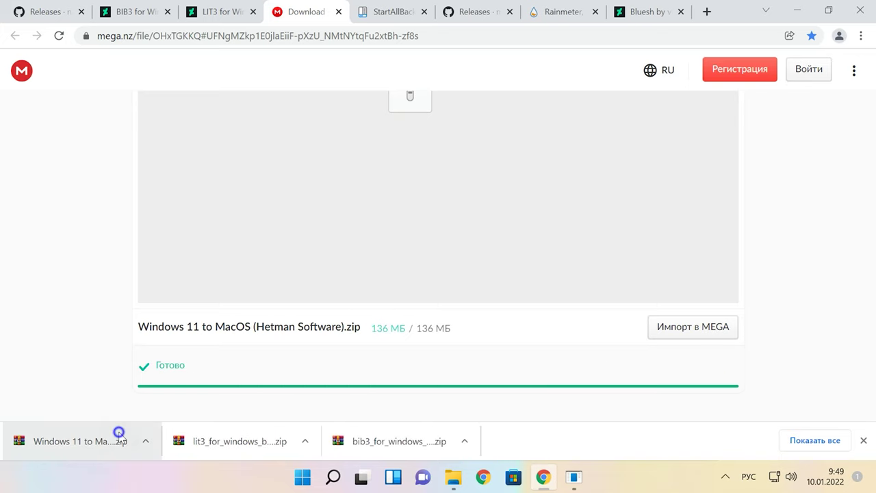
right_click(122, 435)
click(184, 396)
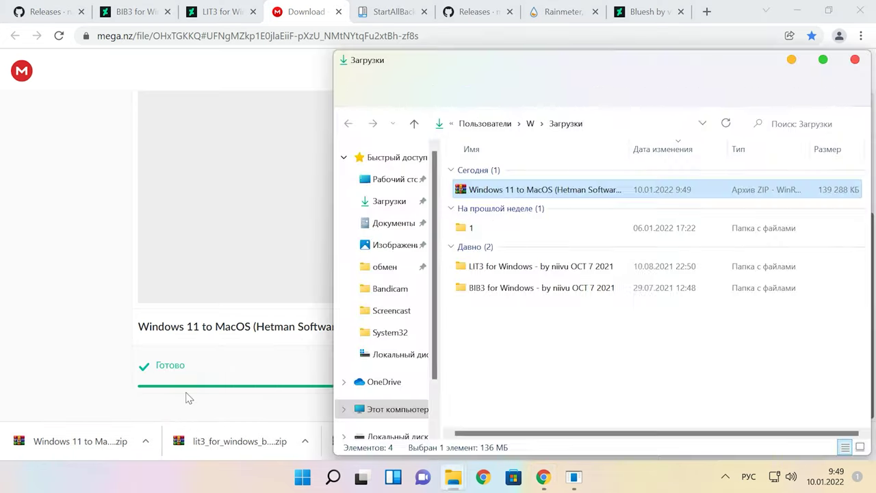
- Extract all files of Windows 11 to MacOS (Hetman Software).zip into a folder of the same name and open it
right_click(537, 195)
click(597, 284)
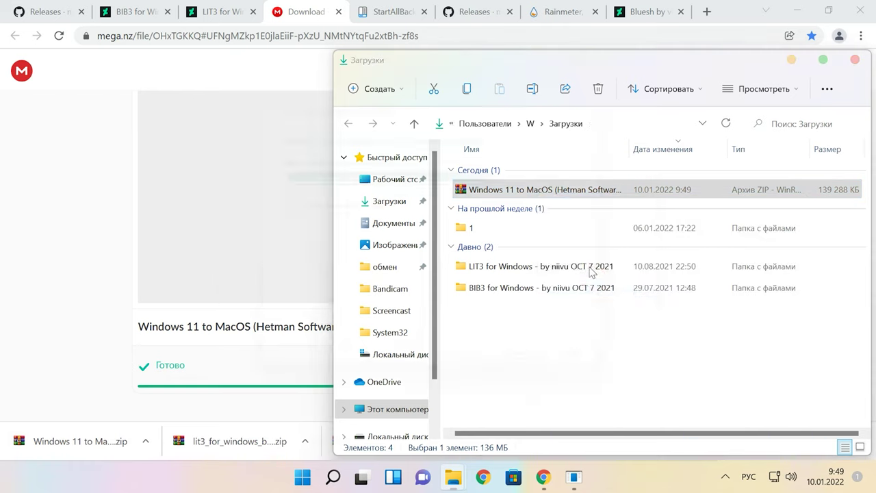
click(555, 375)
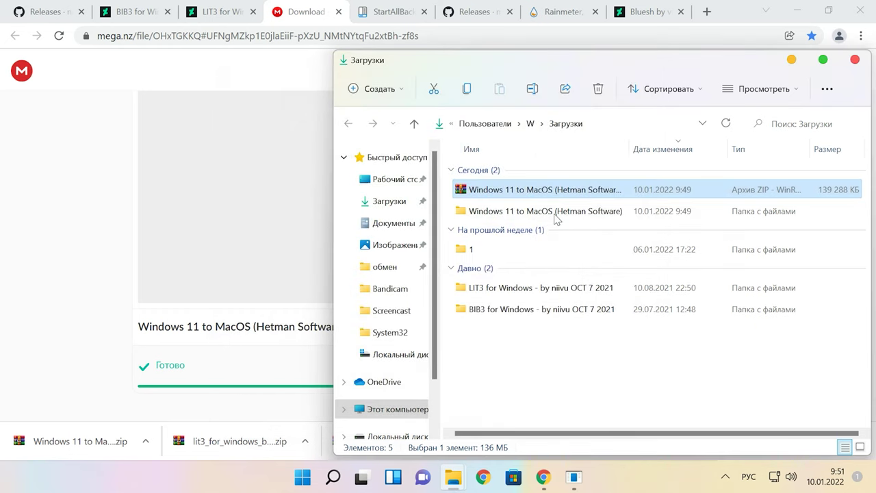
double_click(541, 213)
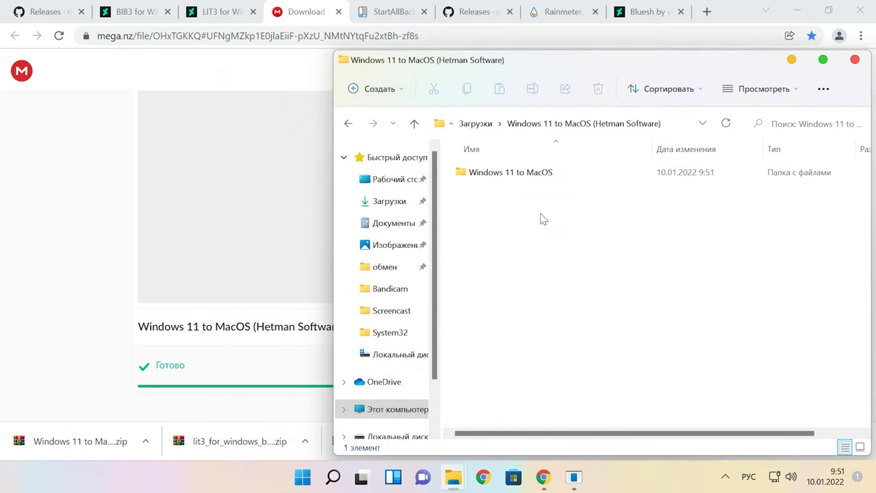
- Run 7tsp GUI v0.6(2019).exe as administrator from the 1. 7TSP Icon Theme folder inside Windows 11 to MacOS
double_click(514, 173)
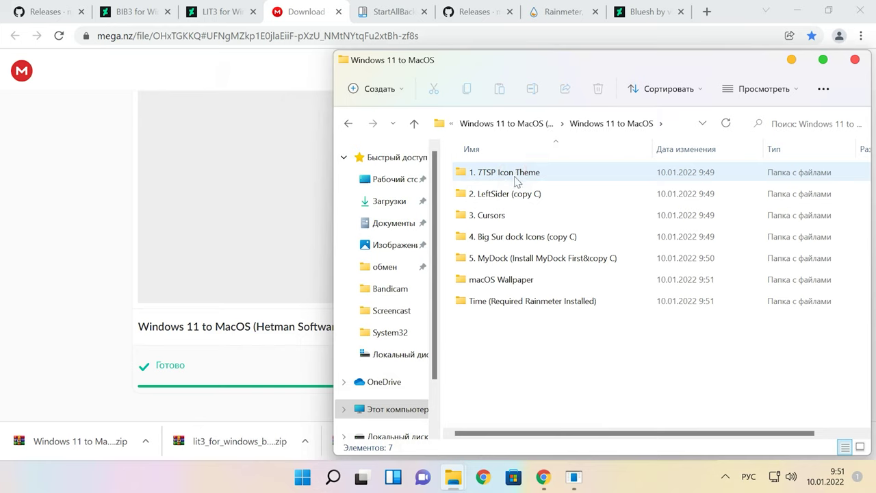
double_click(514, 177)
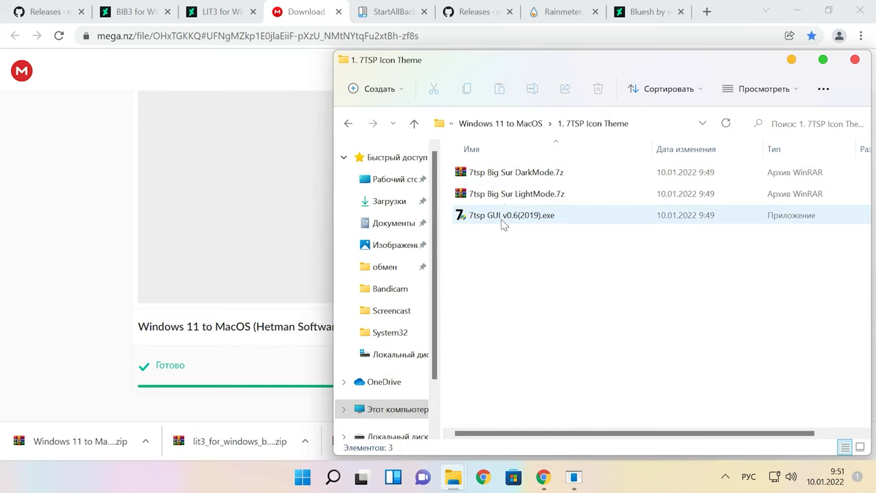
click(501, 217)
right_click(503, 223)
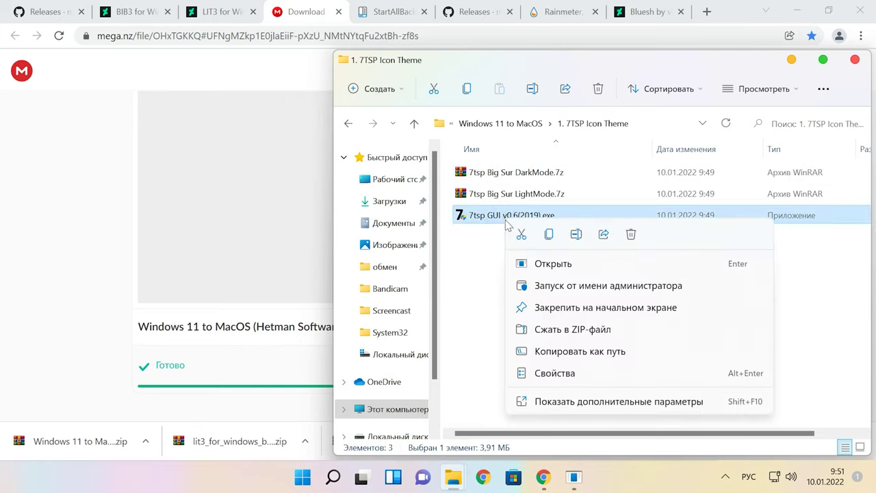
click(605, 286)
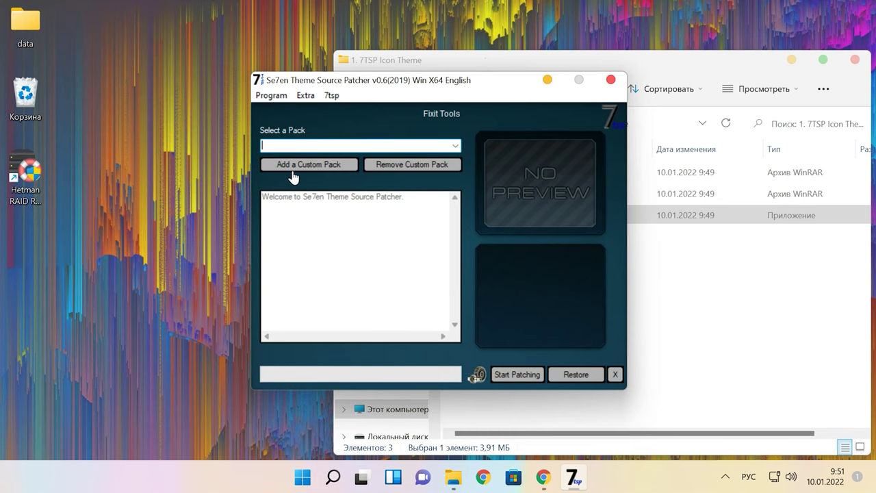
- Add 7tsp Big Sur LightMode.7z as a custom pack in Se7en Theme Source Patcher
click(314, 172)
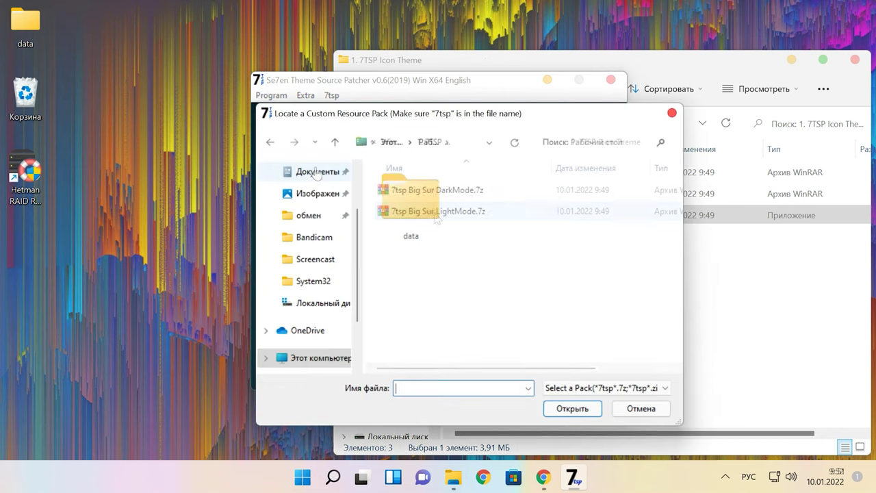
click(437, 213)
click(573, 409)
click(450, 289)
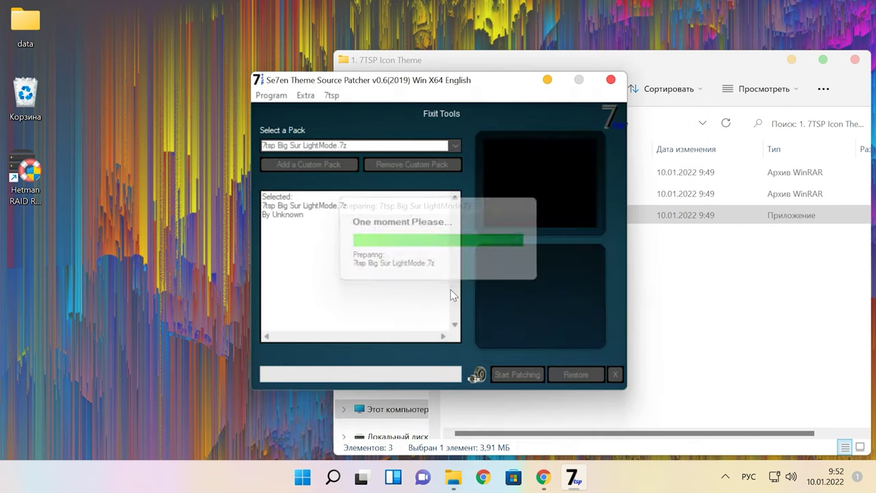
- Patch the system with the 7tsp Big Sur LightMode.7z pack and reboot the computer to finish
click(514, 378)
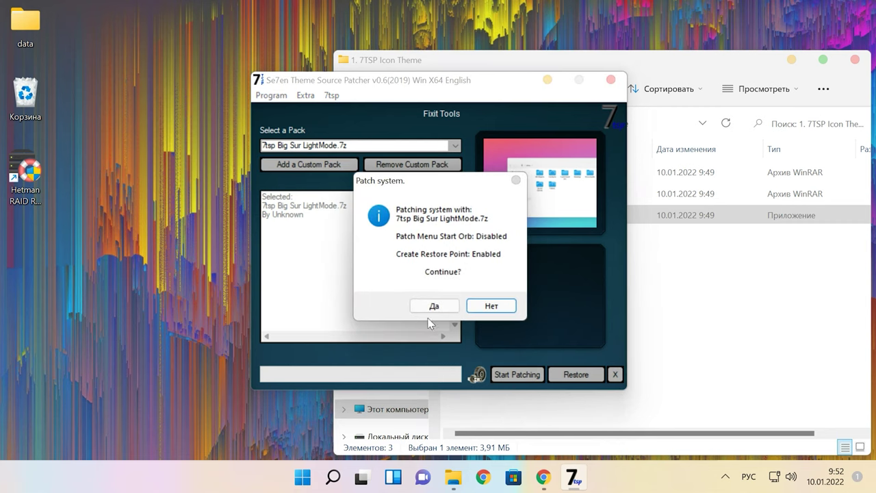
click(437, 307)
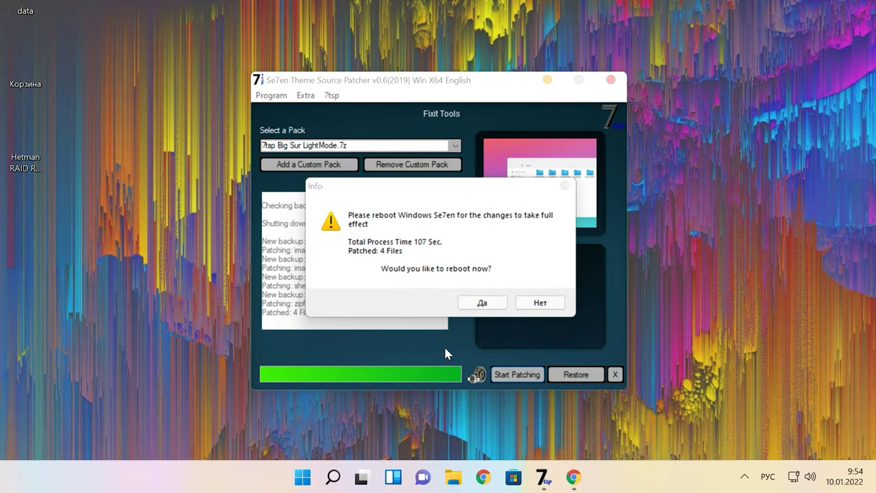
click(483, 304)
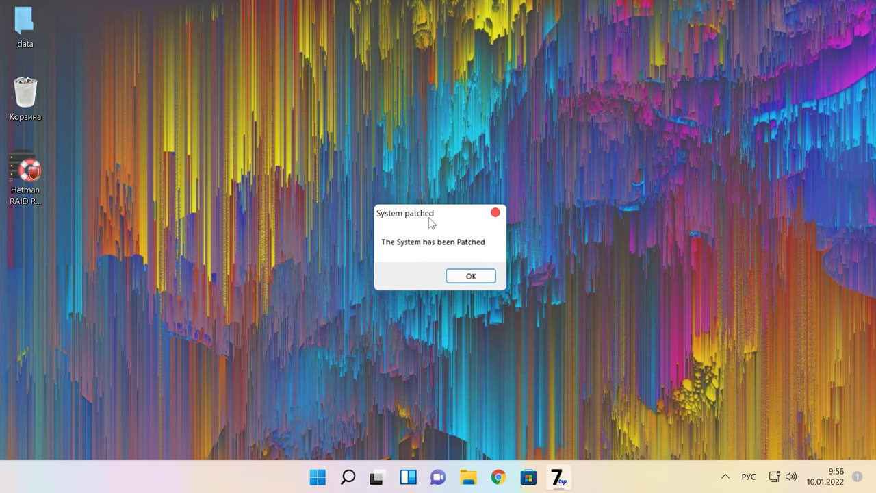
click(470, 276)
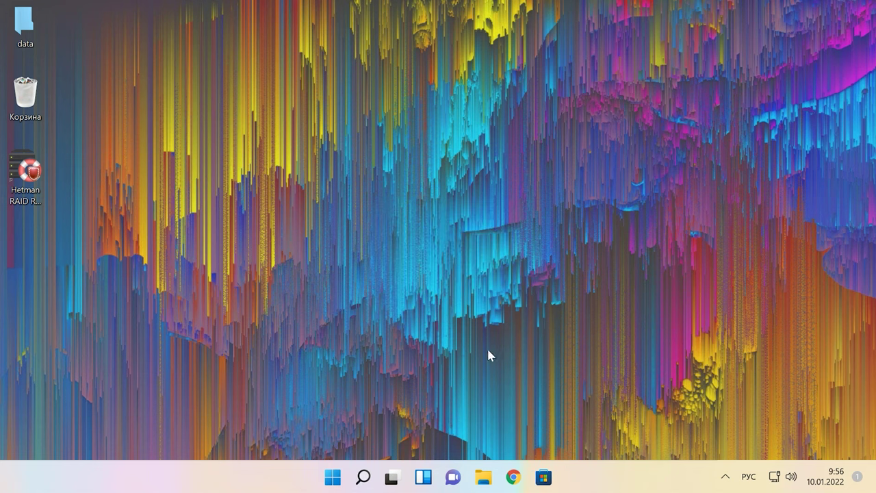
- Open local disk C: in File Explorer and display its contents as medium icons (Обычные значки)
click(484, 477)
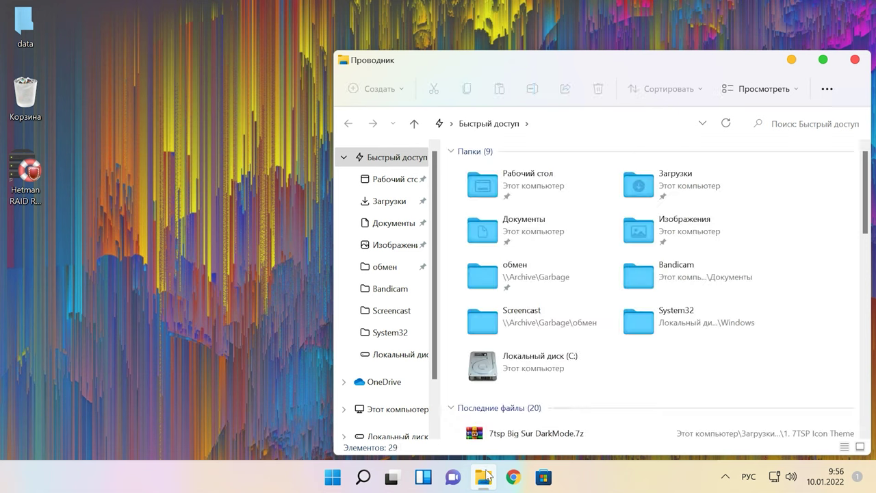
drag(536, 69, 386, 63)
double_click(363, 354)
click(363, 356)
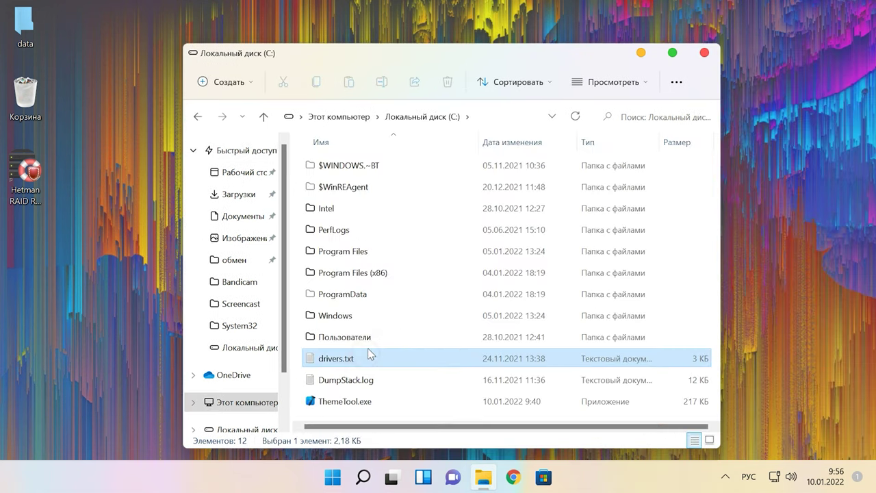
right_click(297, 229)
mouse_move(364, 240)
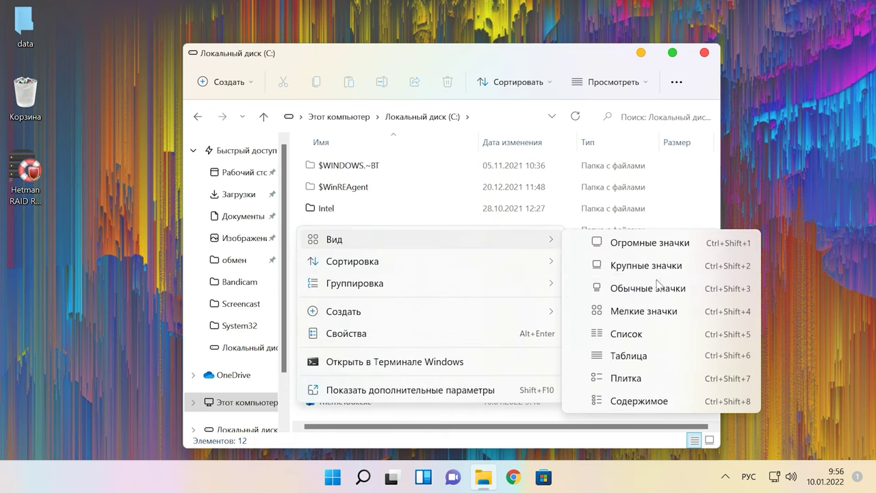
click(620, 286)
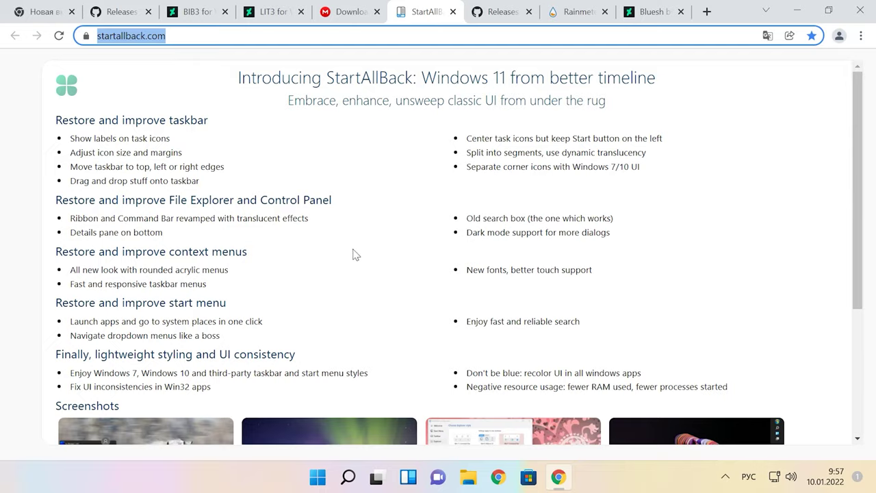
- Download StartAllBack 3.2.1 from startallback.com and show the setup file in its folder
scroll(355, 254, down, 3)
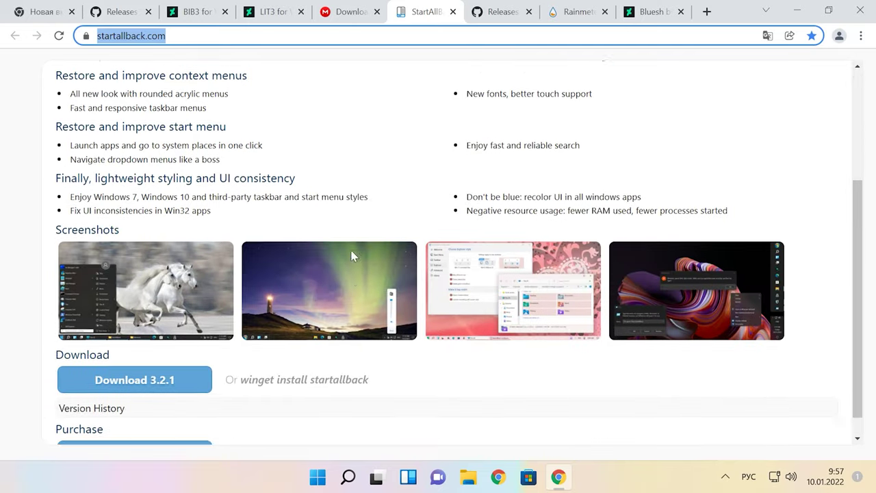
click(149, 361)
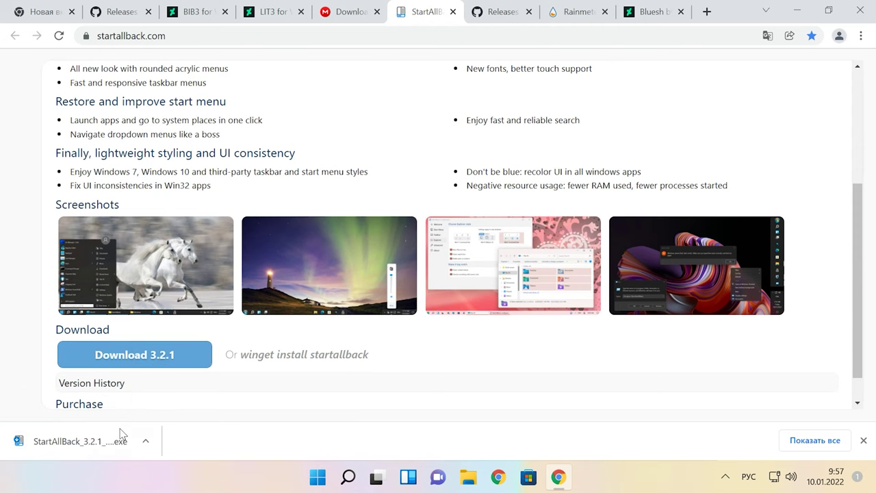
right_click(118, 440)
click(205, 405)
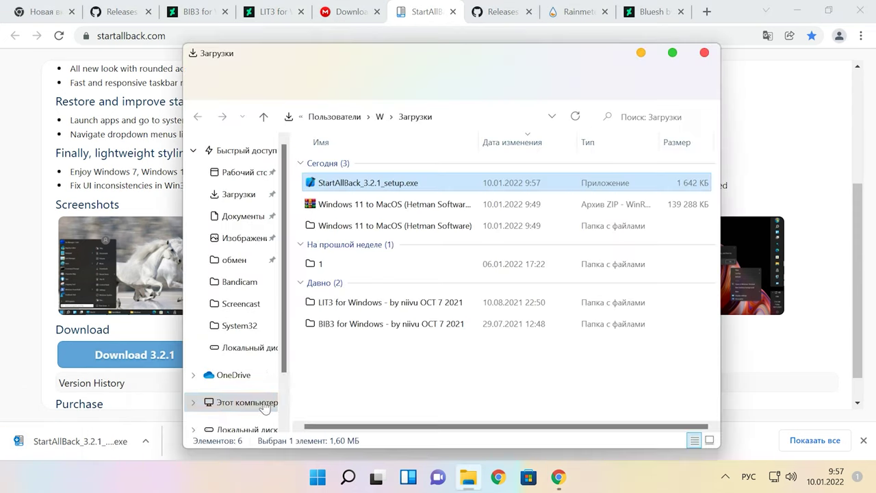
- Run StartAllBack_3.2.1_setup.exe as administrator, install it only for the current account, and minimize the browser
right_click(385, 192)
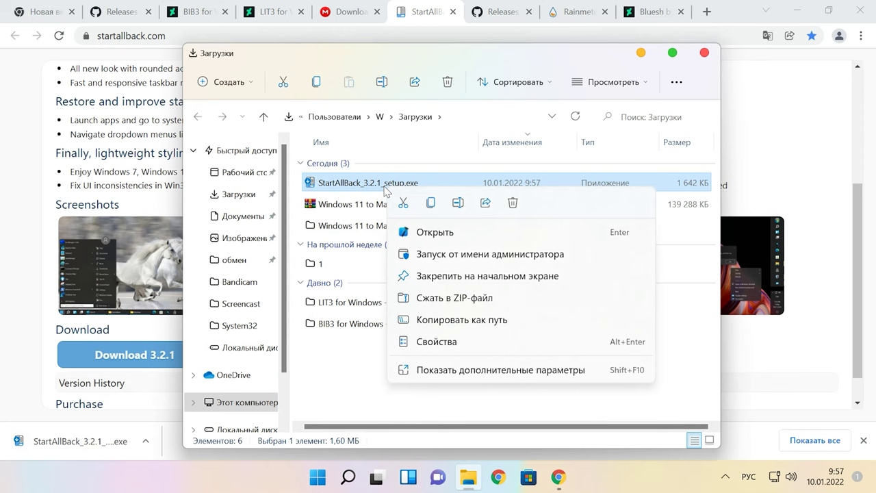
click(479, 251)
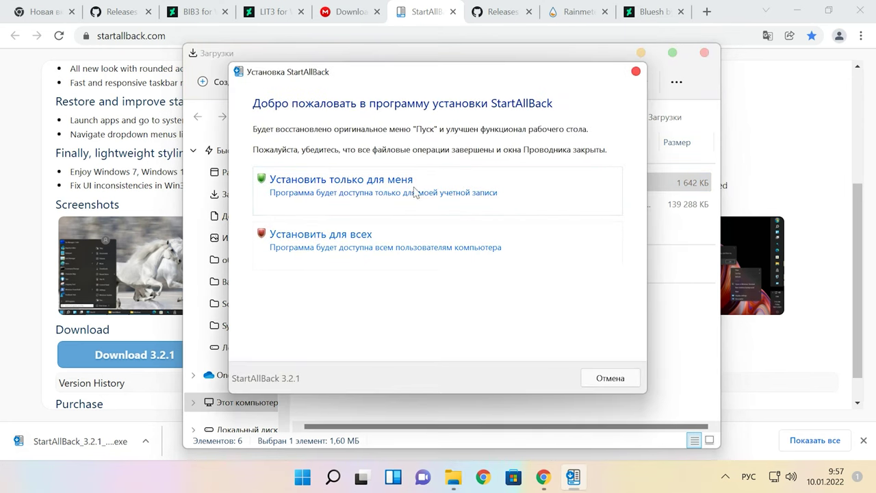
click(388, 194)
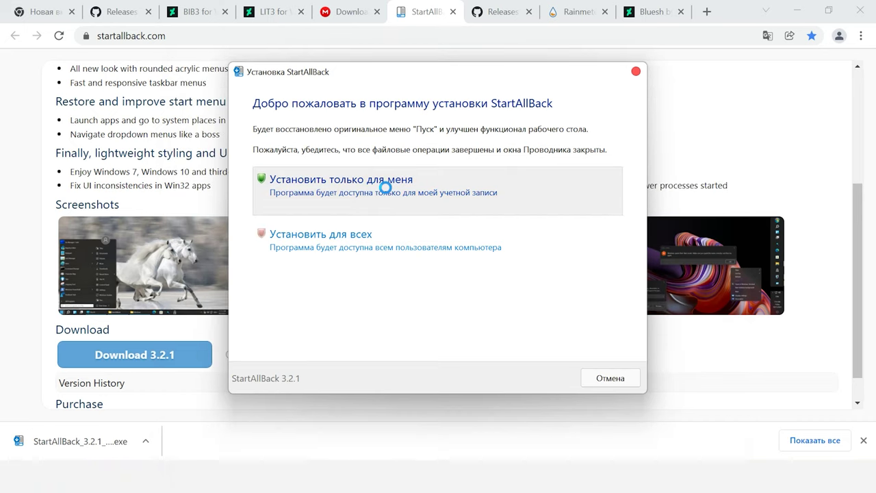
click(797, 10)
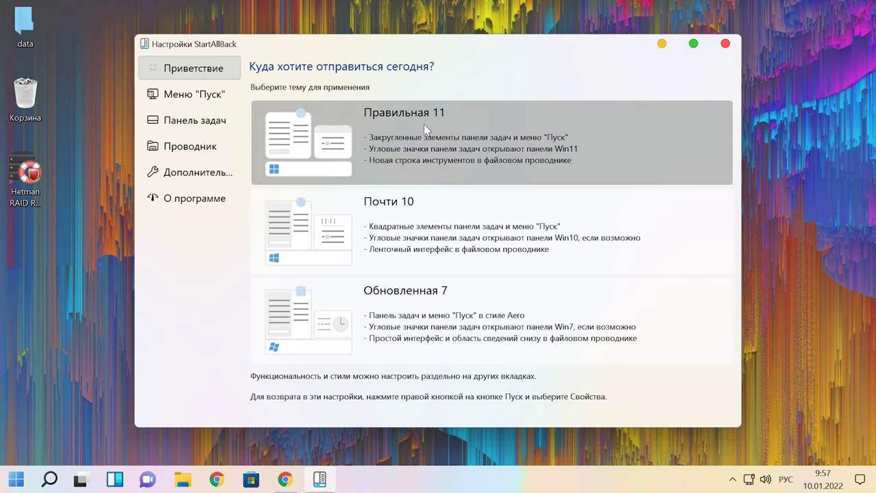
- Apply the Правильная 11 theme and set Explorer to Строка инструментов Win7, with Слюдяной эффект сверху and Классическая строка поиска disabled
click(428, 121)
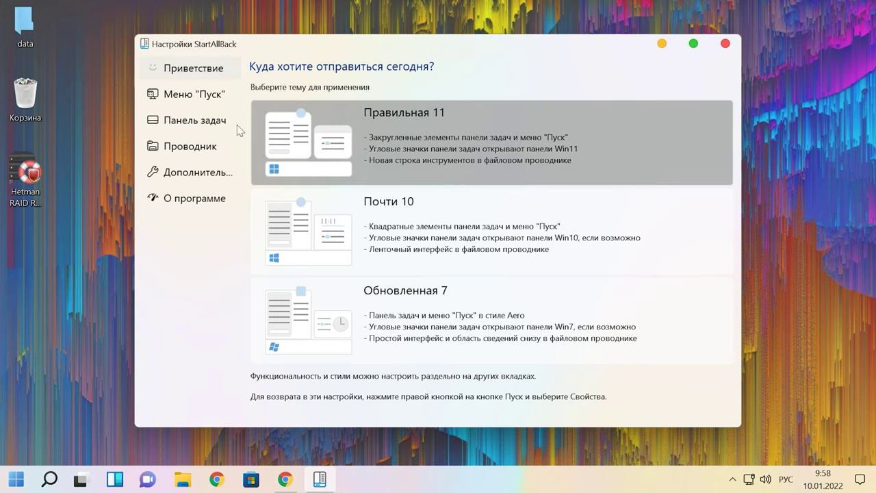
click(194, 150)
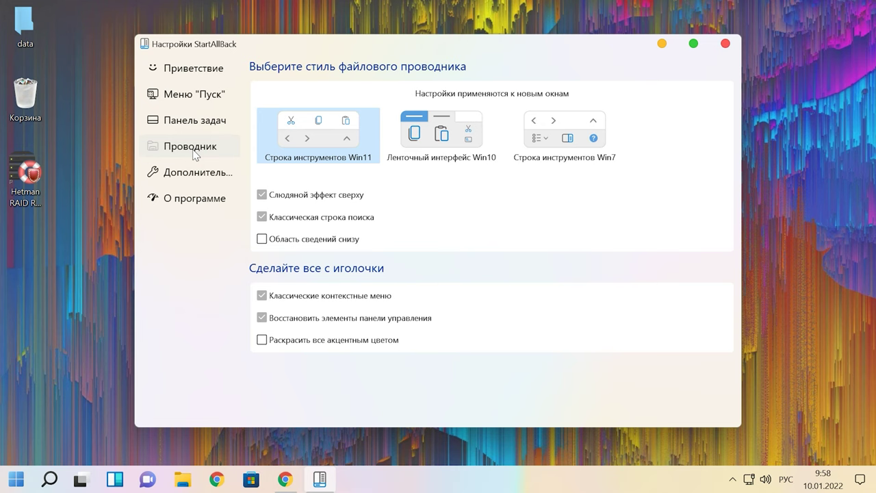
click(567, 158)
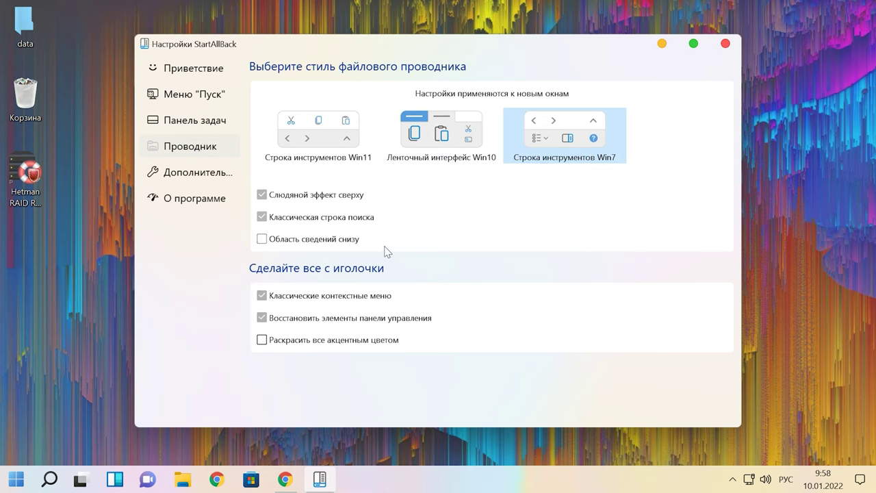
click(261, 196)
click(274, 218)
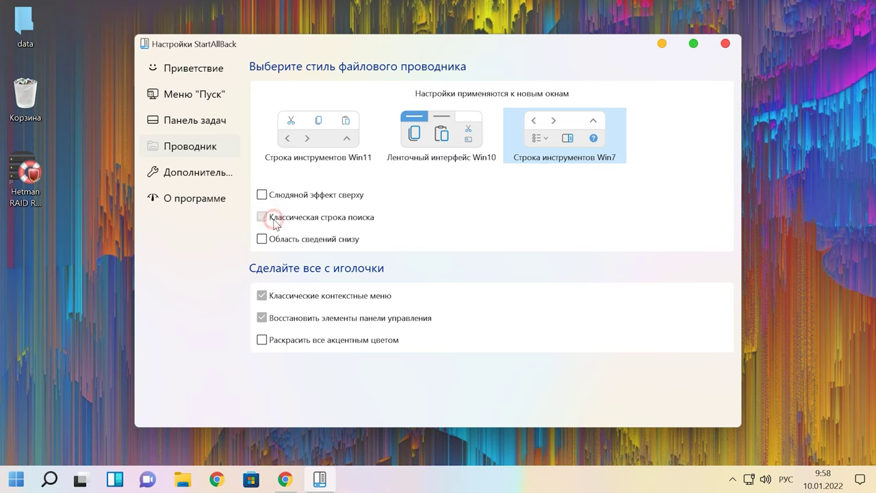
- Enable custom colour and transparency for the Start menu in the additional StartAllBack settings, then close them
click(201, 177)
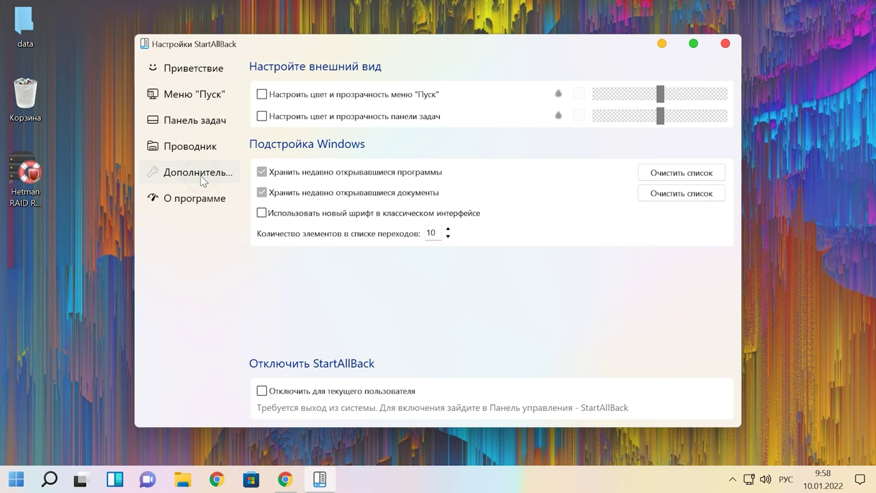
click(262, 94)
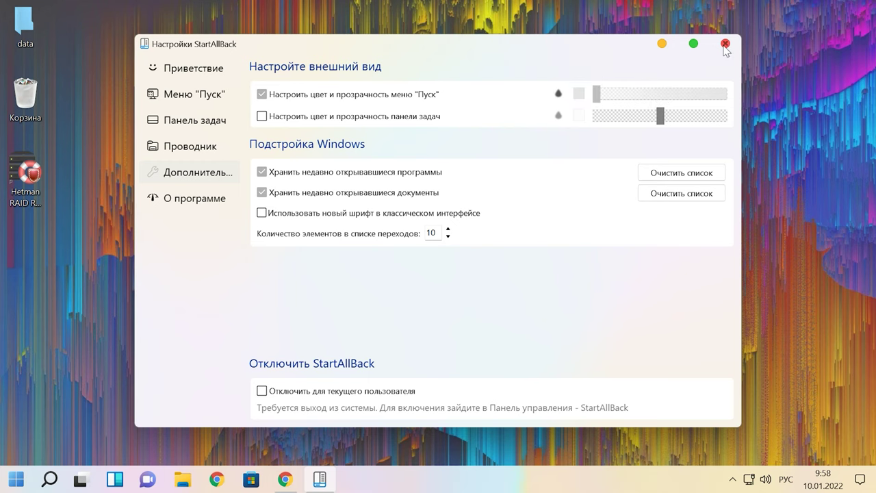
click(726, 43)
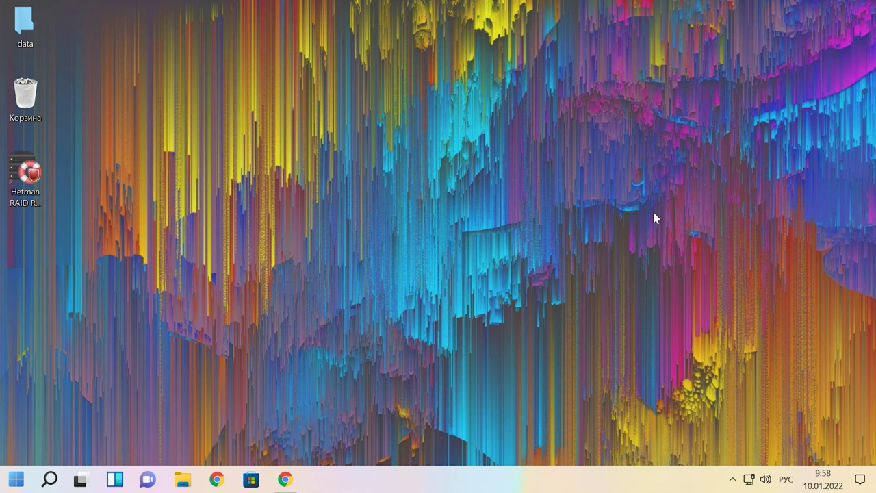
- Unlock the taskbar and move it to the upper edge of the desktop
right_click(464, 483)
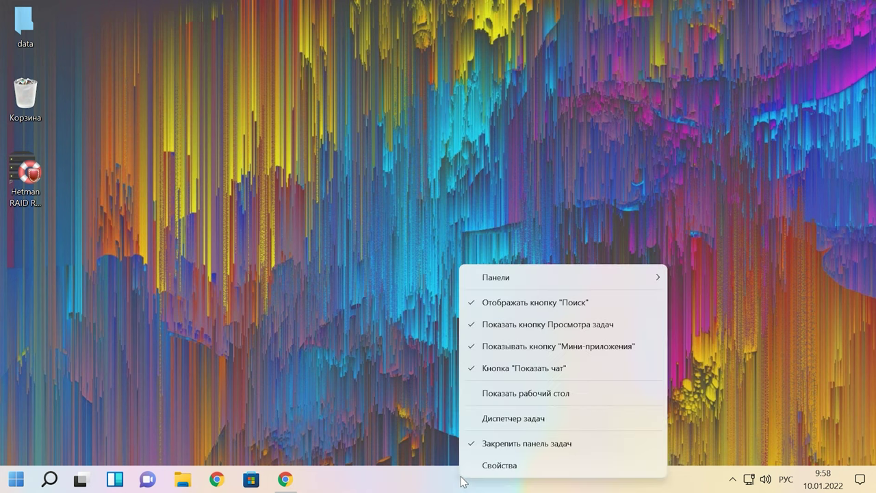
click(521, 449)
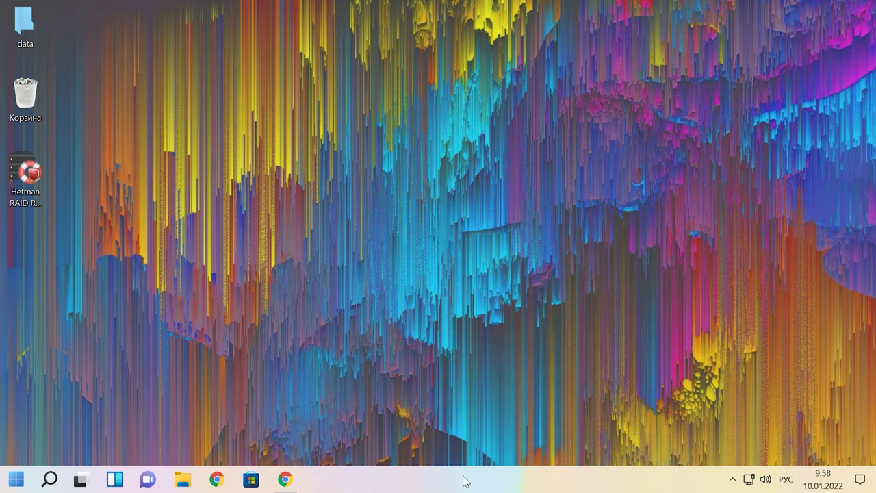
drag(431, 482, 709, 7)
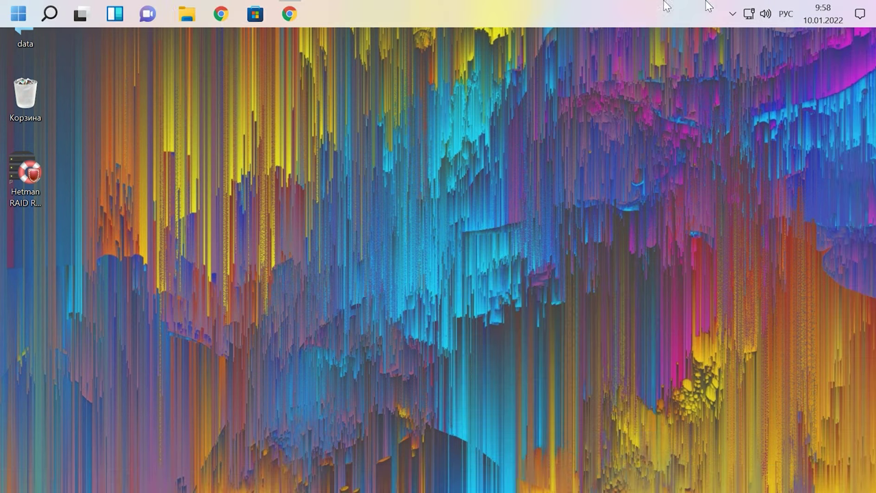
- Open the taskbar properties in StartAllBack and set the icon size (Размер значков) to S
right_click(489, 15)
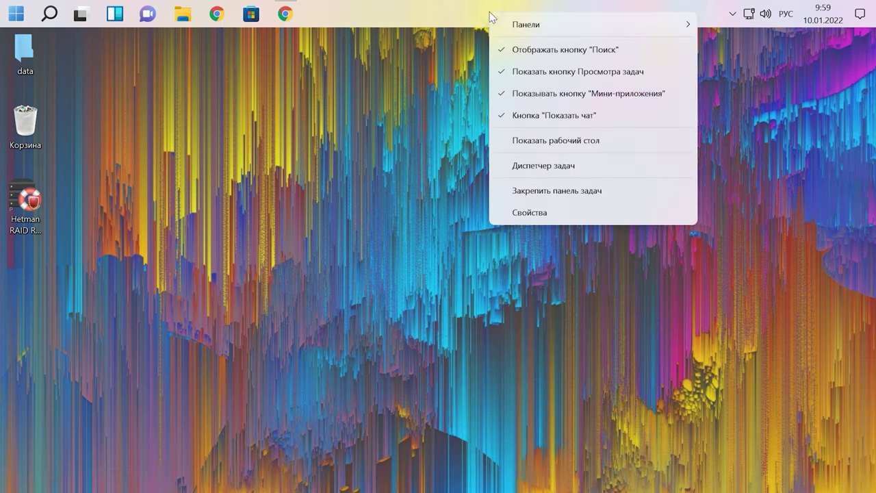
click(531, 213)
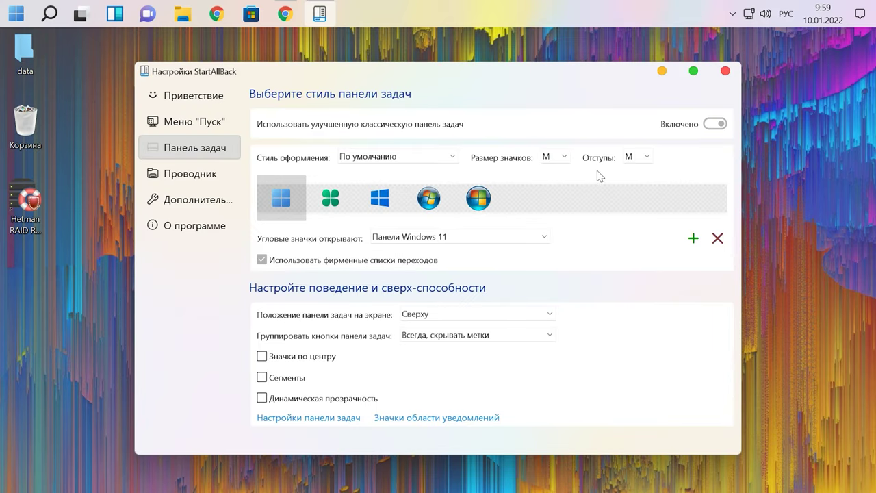
click(564, 159)
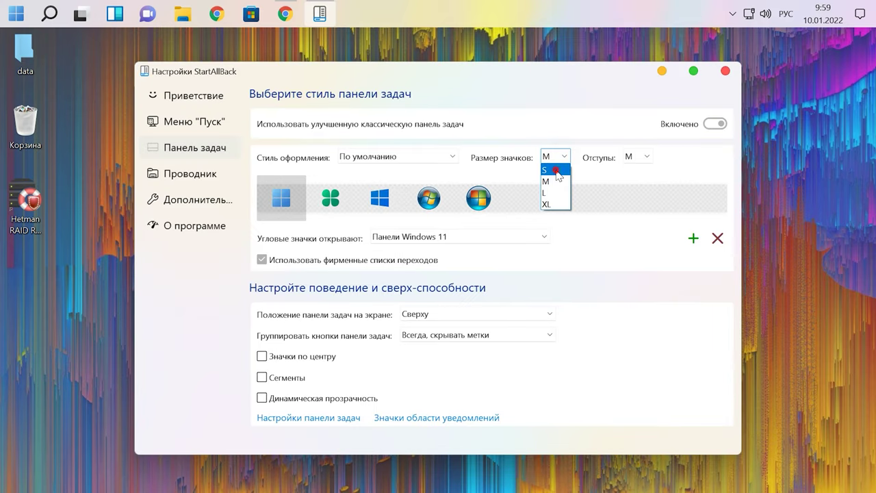
click(556, 170)
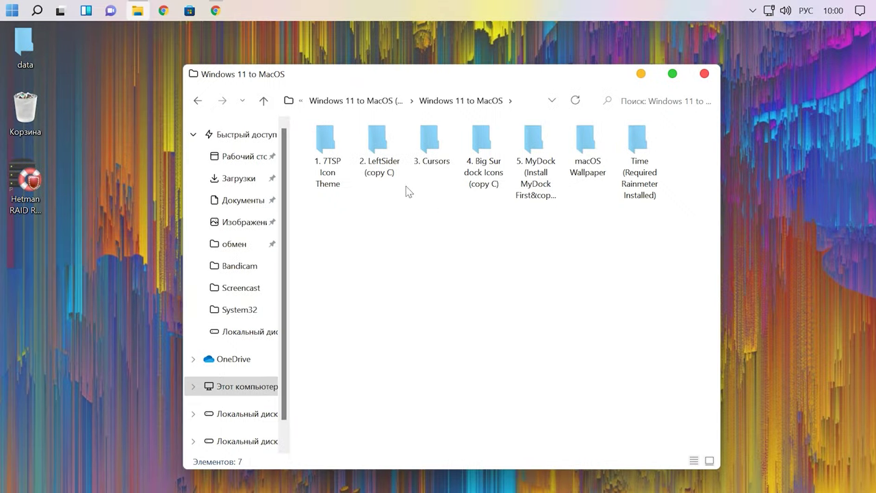
- Open the 2. LeftSider (copy C) folder and switch its view to Обычные значки
double_click(377, 158)
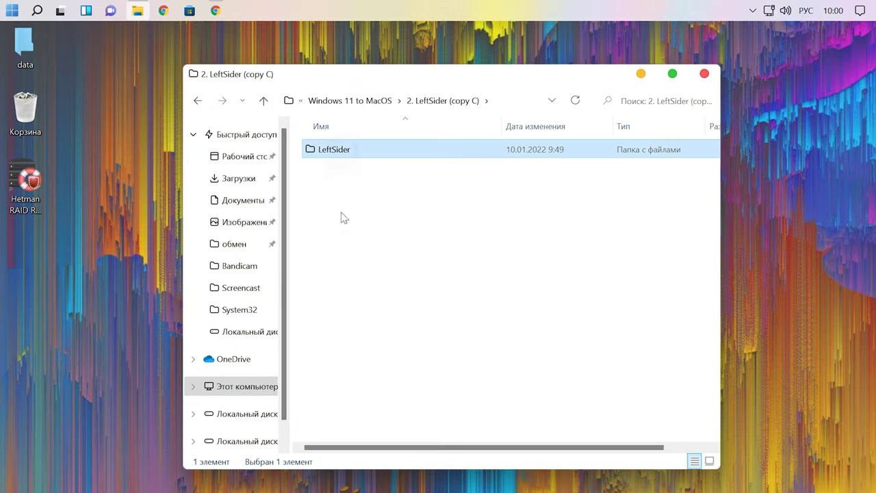
right_click(343, 215)
mouse_move(413, 224)
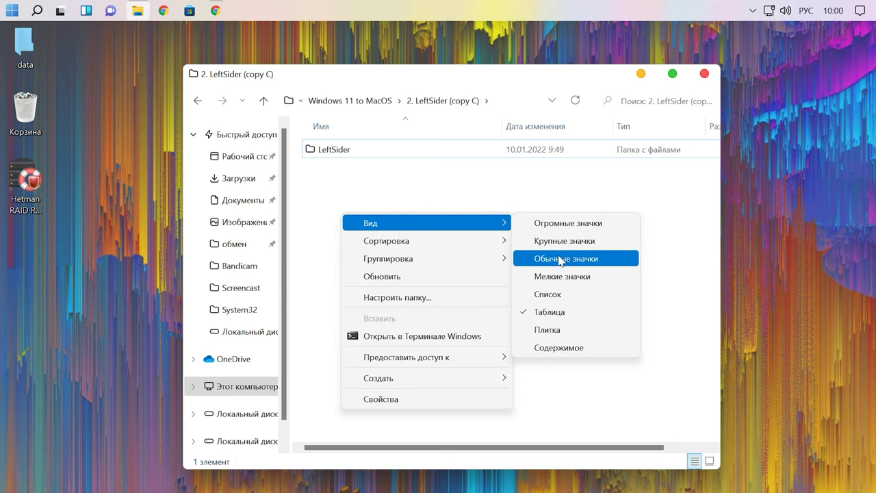
click(563, 258)
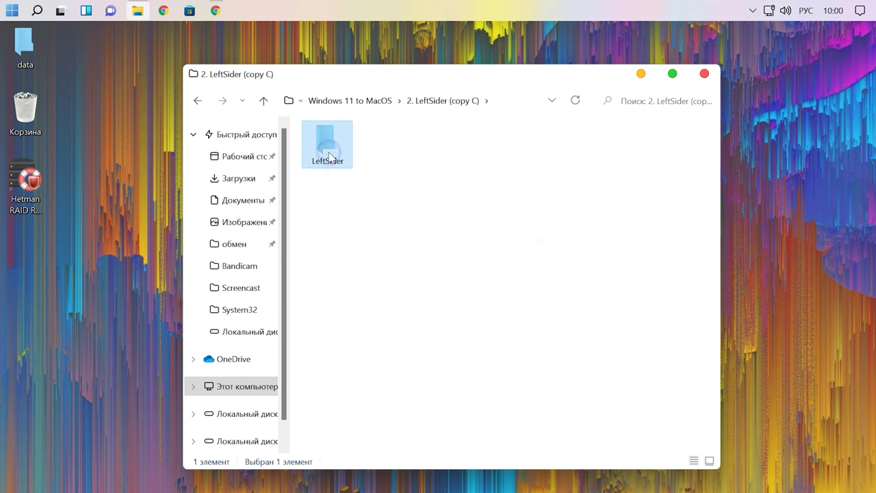
- Copy the LeftSider folder to the root of Локальный диск (C:)
right_click(329, 156)
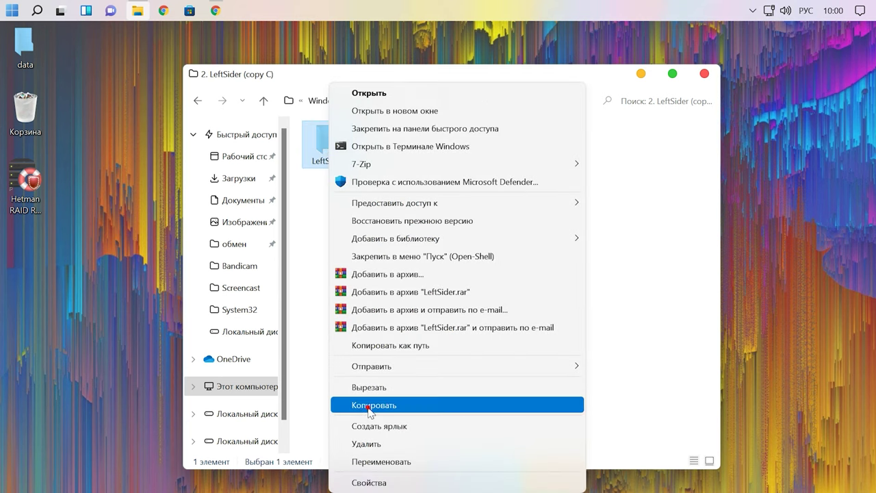
click(339, 410)
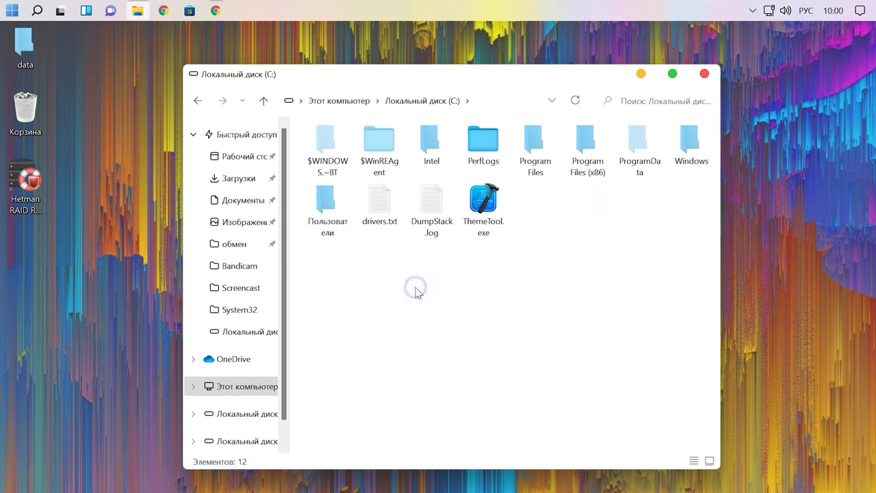
right_click(417, 291)
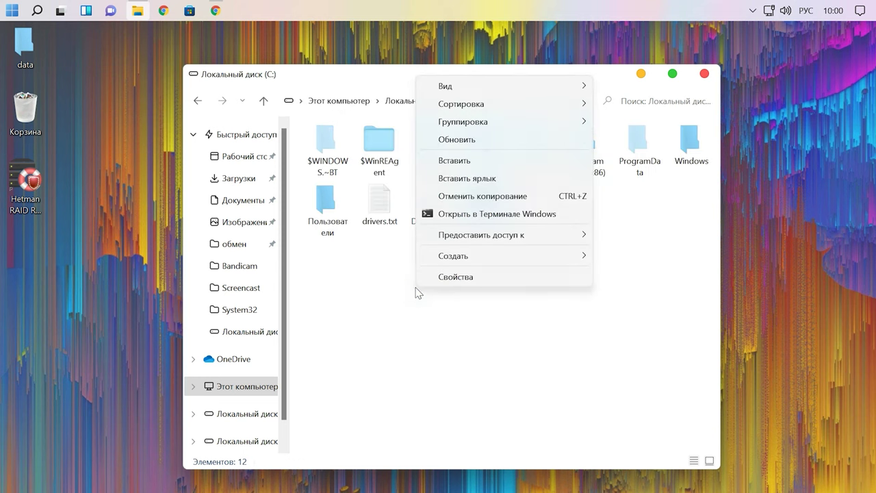
click(448, 161)
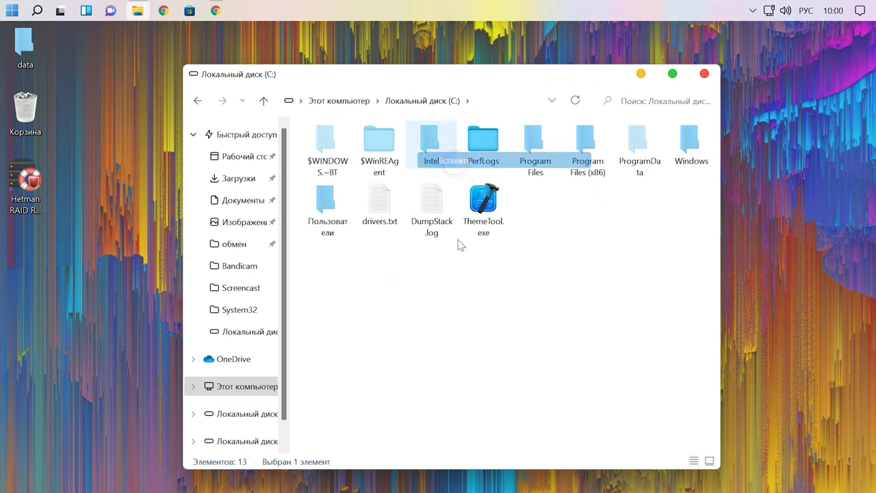
- Create a desktop shortcut for leftsider.exe from the LeftSider folder on drive C
double_click(538, 225)
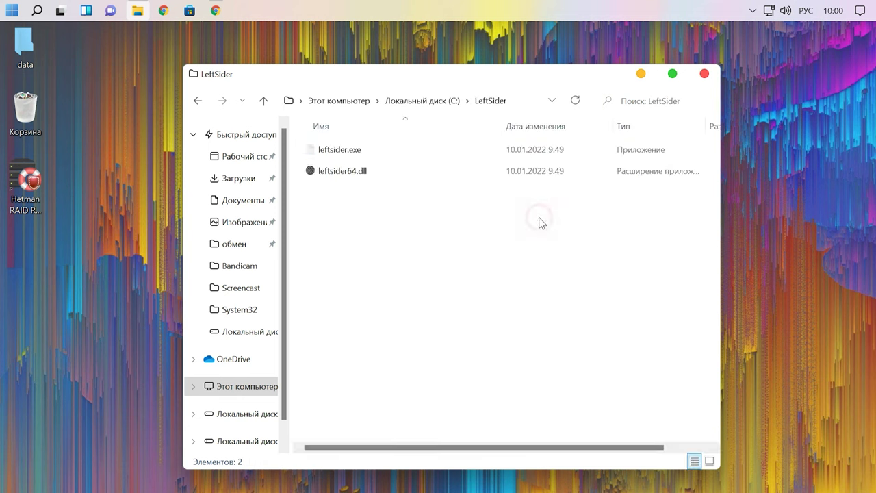
click(351, 151)
right_click(344, 157)
click(495, 350)
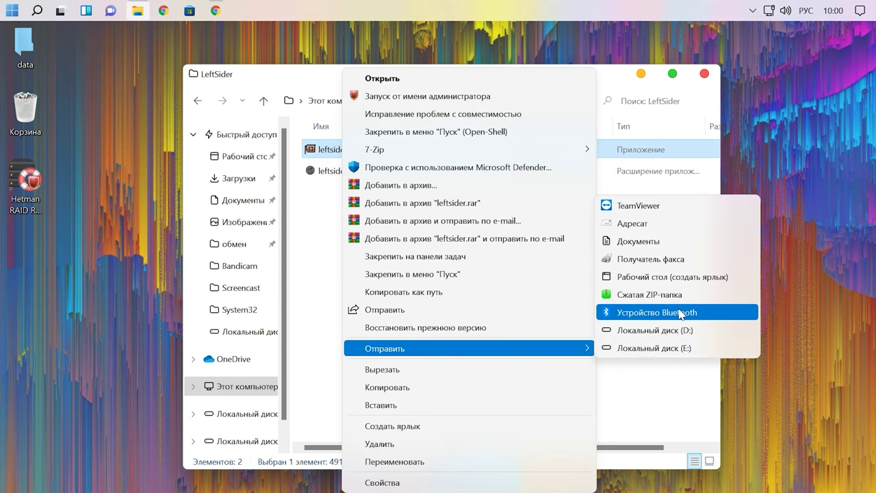
click(687, 282)
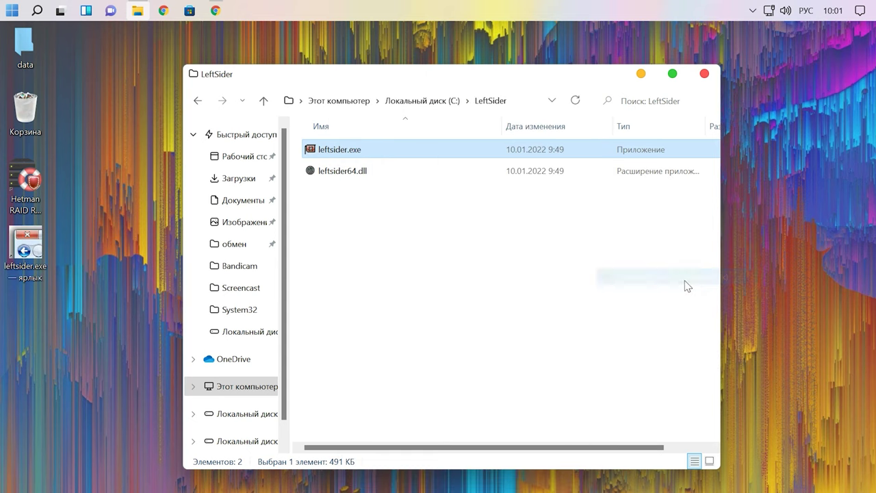
- Open the startup folder with shell:startup, move the leftsider.exe desktop shortcut into it, and close the folder
click(13, 265)
right_click(18, 10)
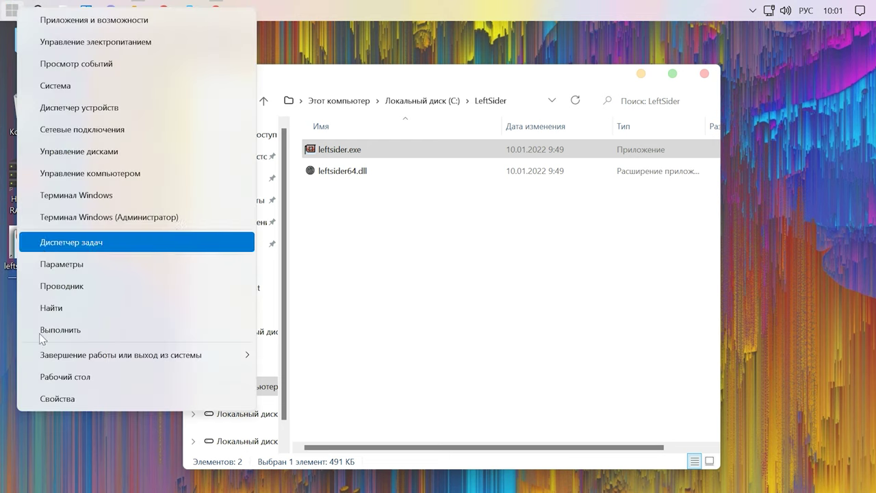
click(101, 335)
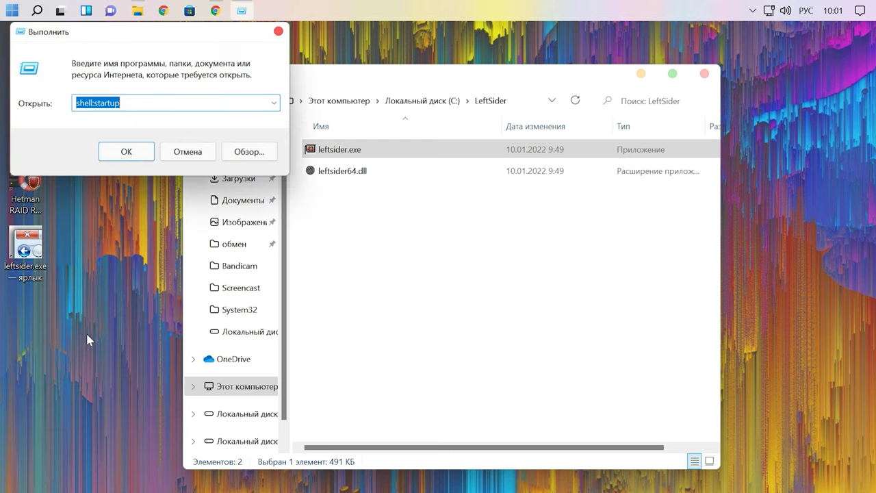
click(124, 154)
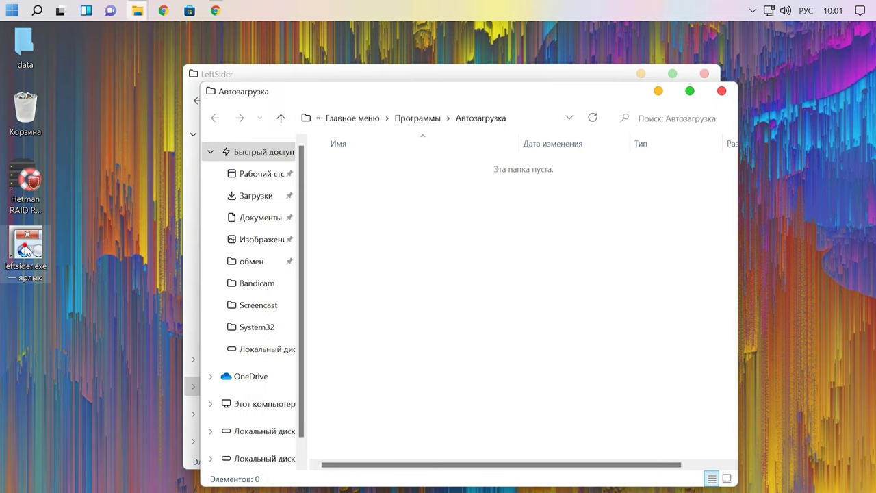
drag(25, 249, 395, 248)
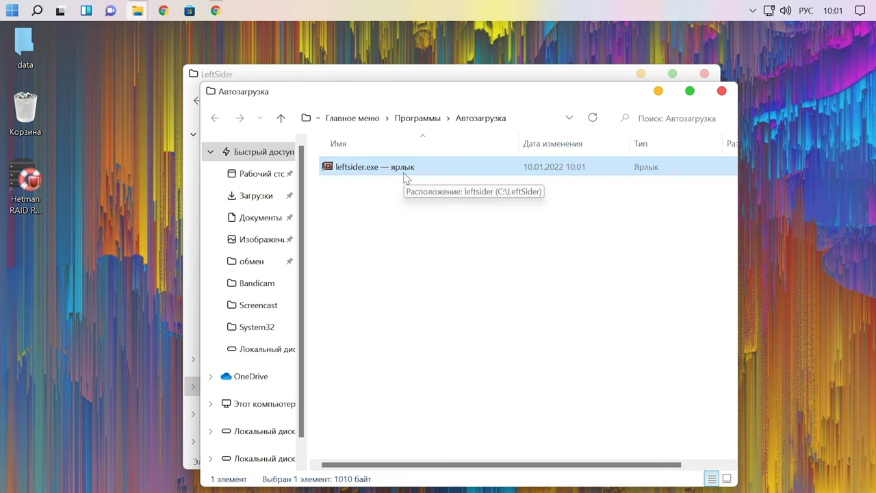
click(722, 91)
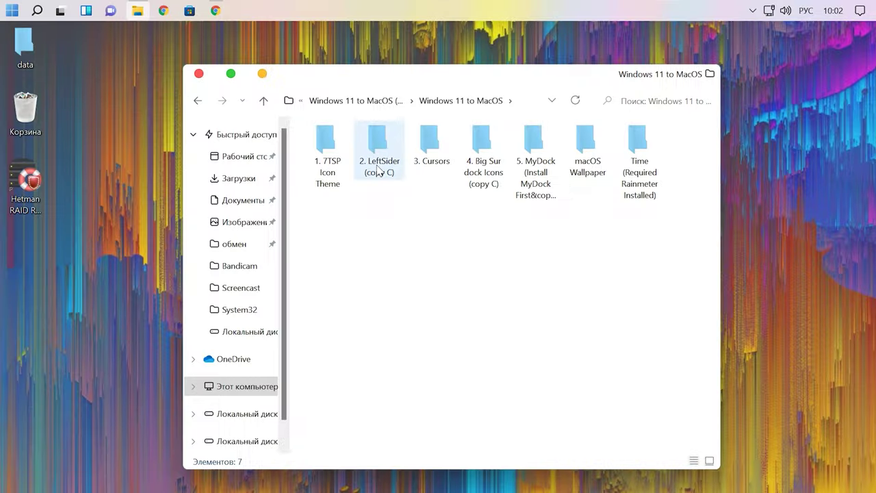
- Install the cursor set from Install.inf in the 3. Cursors folder, allow the file to open, and close the folder window
double_click(431, 159)
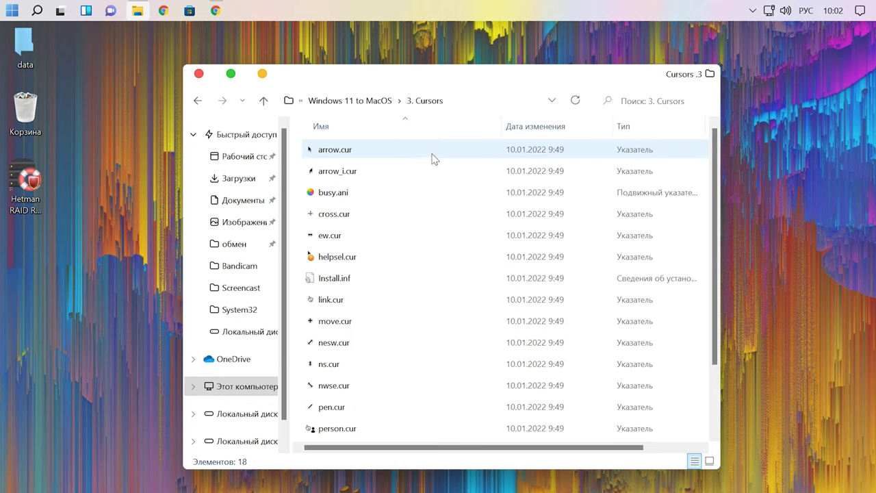
right_click(336, 286)
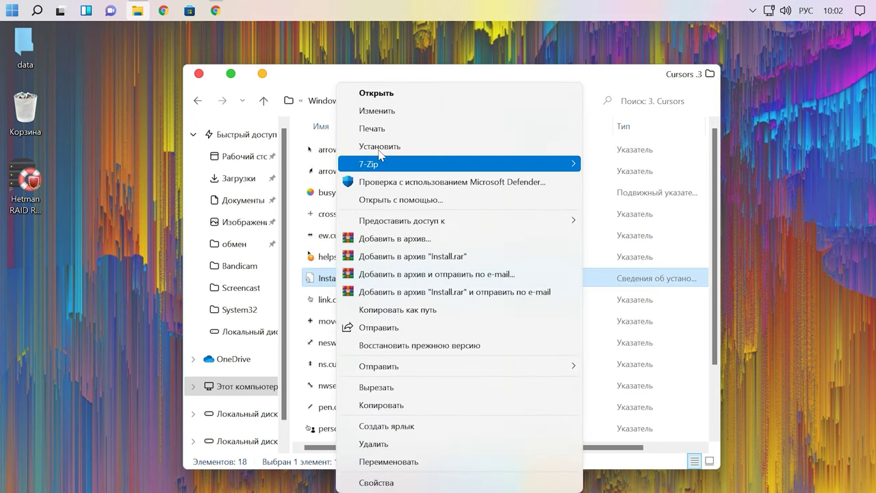
click(406, 147)
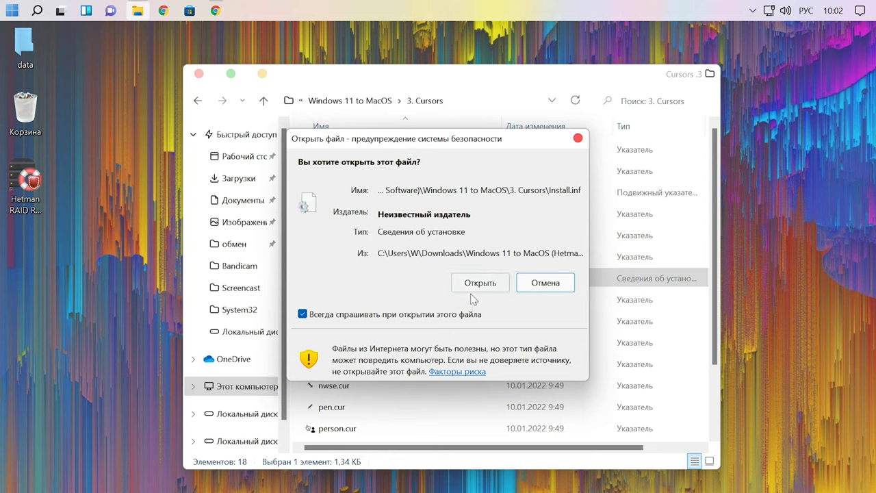
click(483, 287)
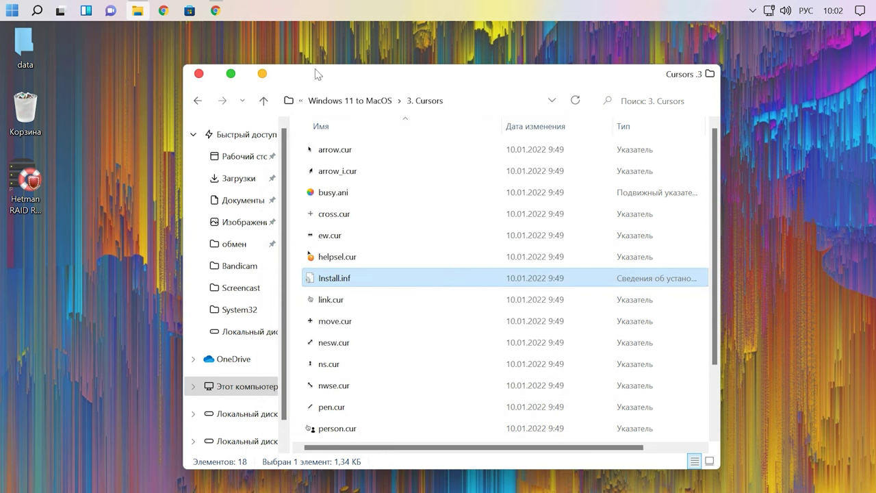
key(alt+F4)
- Open the mouse cursor properties from the Темы page of the desktop personalisation settings
right_click(469, 223)
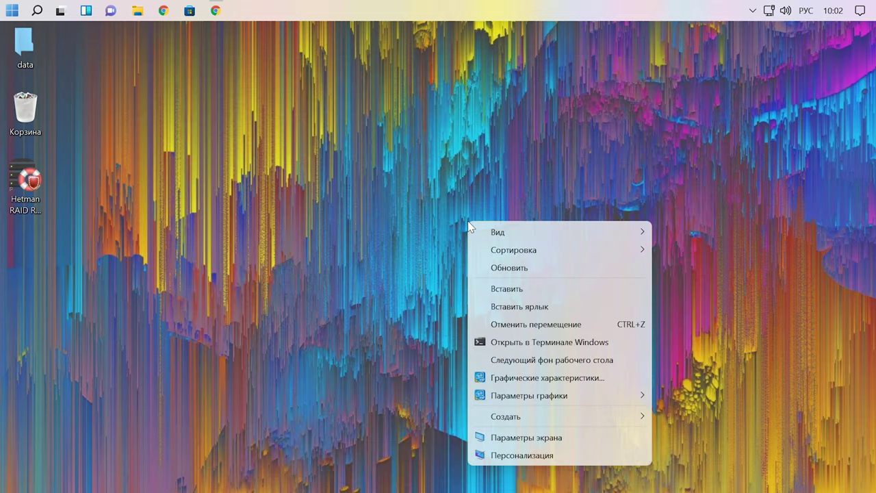
click(553, 456)
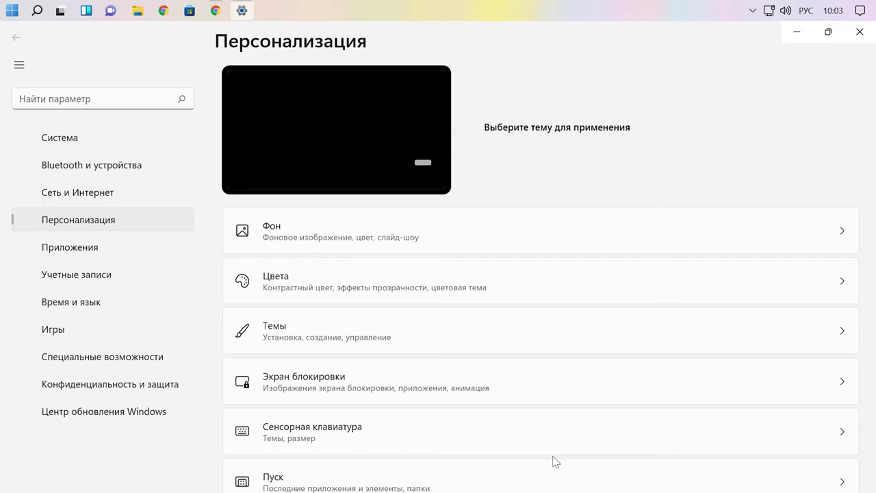
click(308, 382)
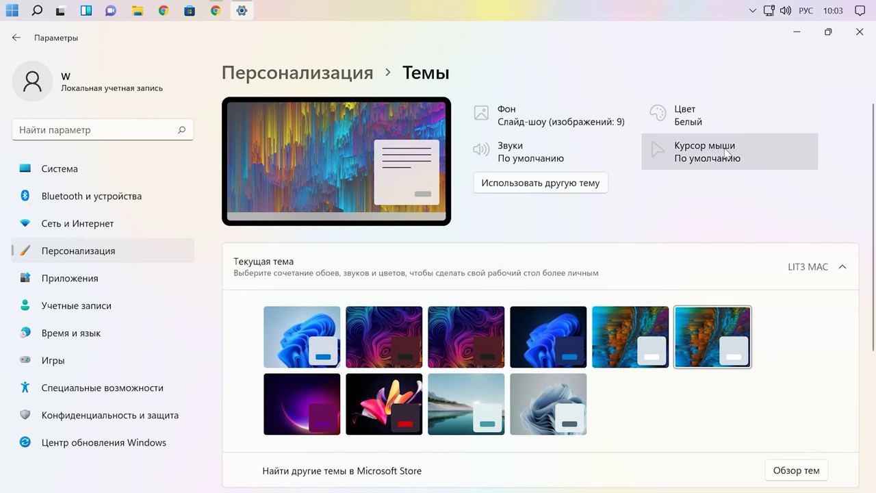
click(719, 154)
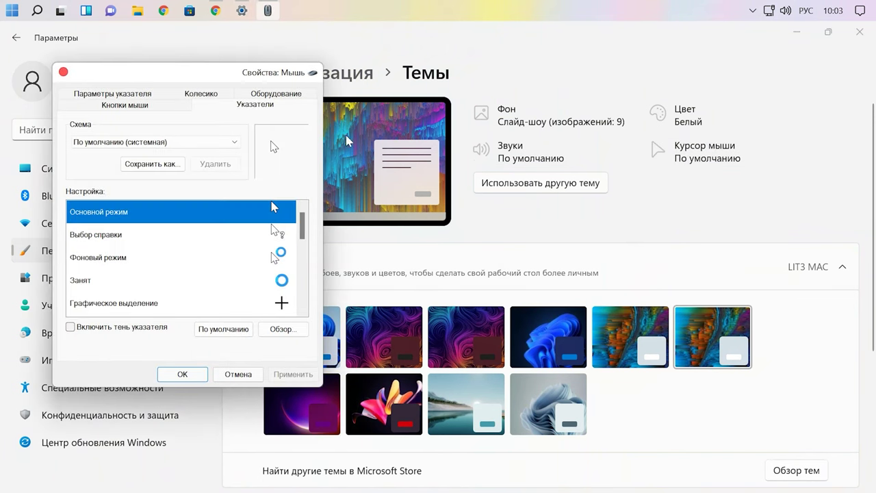
- Apply the Big Sur pointer scheme, agree to replace the original scheme, and close the mouse properties and Settings
click(171, 143)
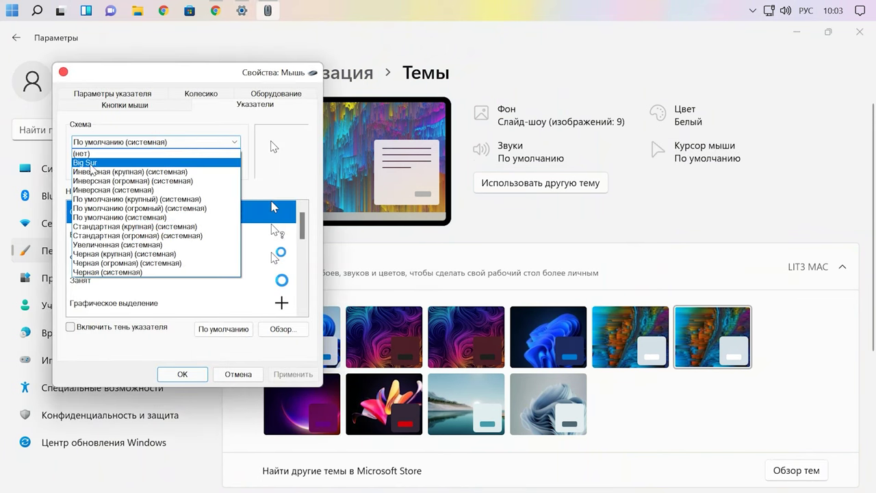
click(93, 164)
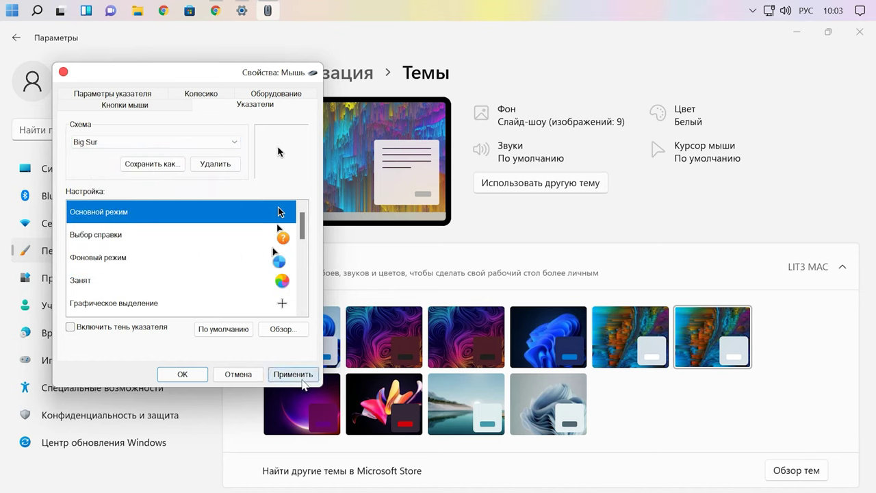
click(294, 377)
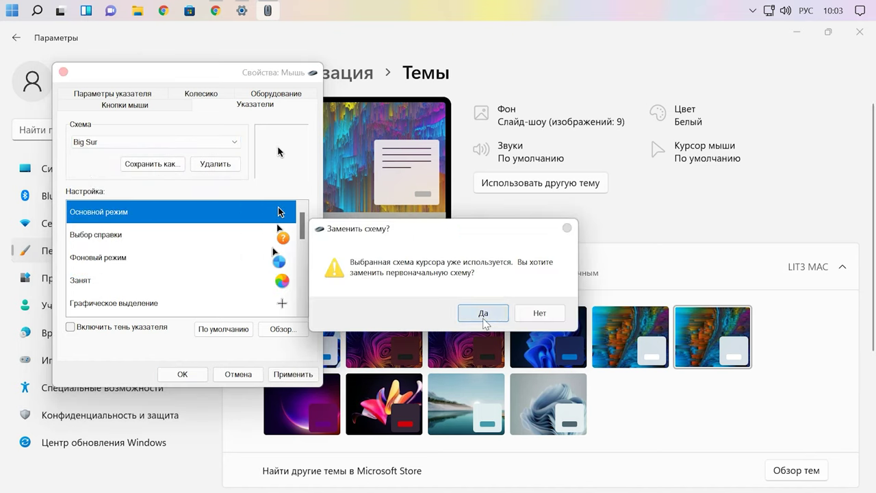
click(485, 316)
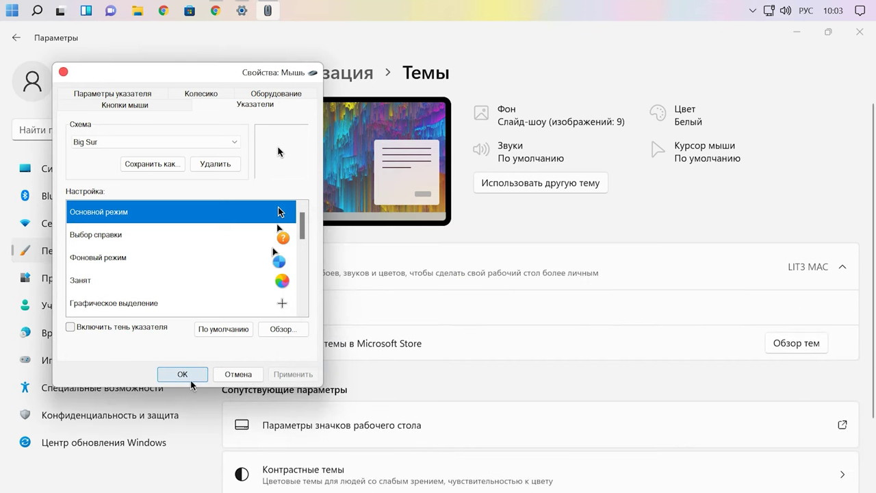
click(183, 377)
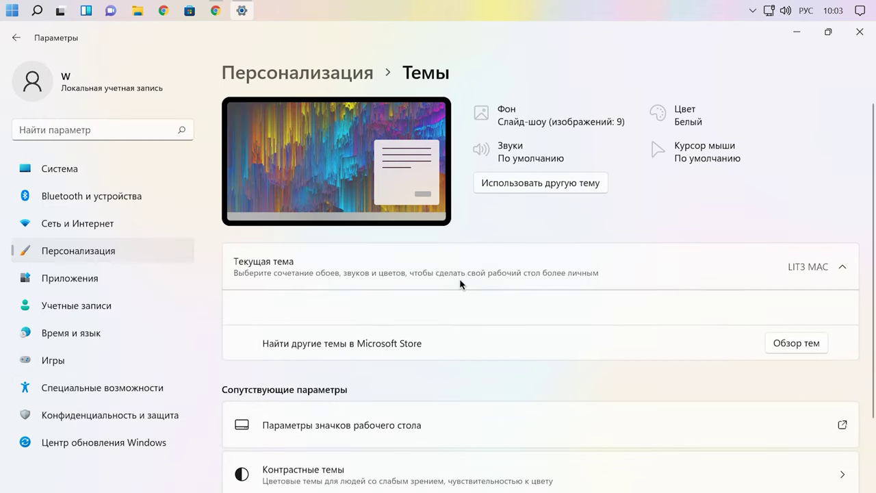
click(860, 33)
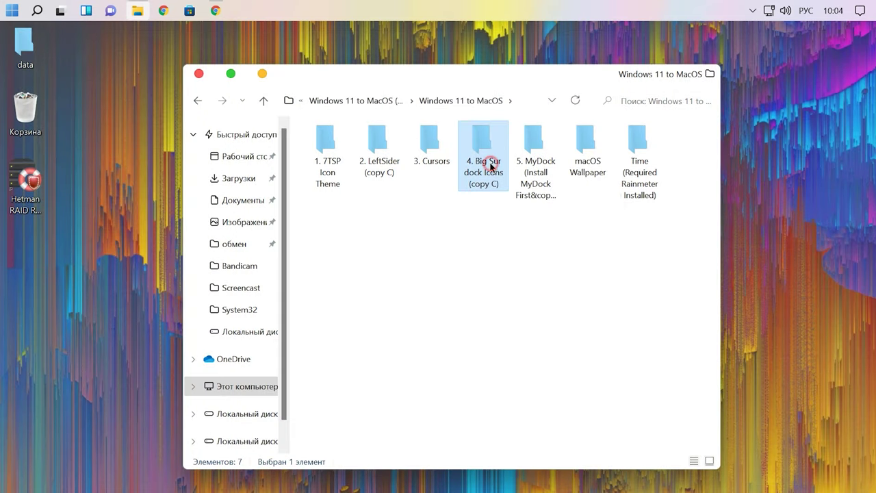
- Copy the Big Sur dock Icons folder from 4. Big Sur dock Icons (copy C) to the root of Локальный диск (C:)
double_click(492, 164)
click(319, 161)
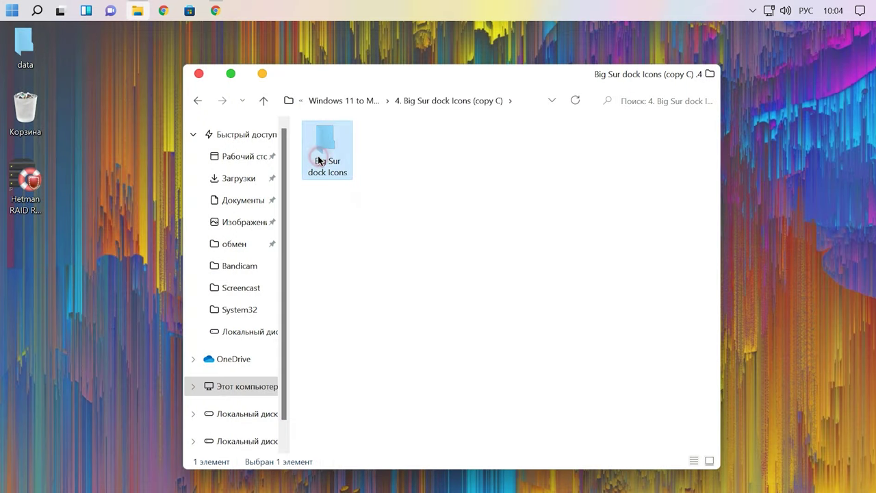
right_click(321, 159)
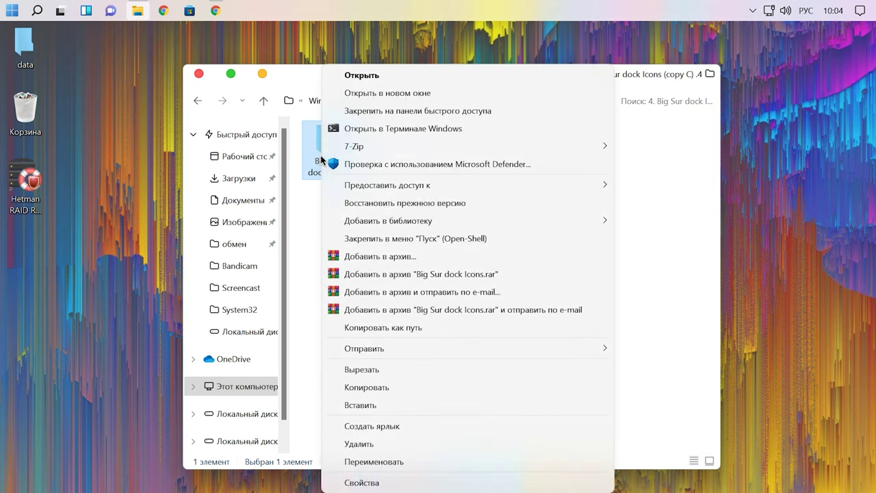
click(381, 388)
click(259, 387)
click(405, 287)
double_click(405, 288)
right_click(414, 287)
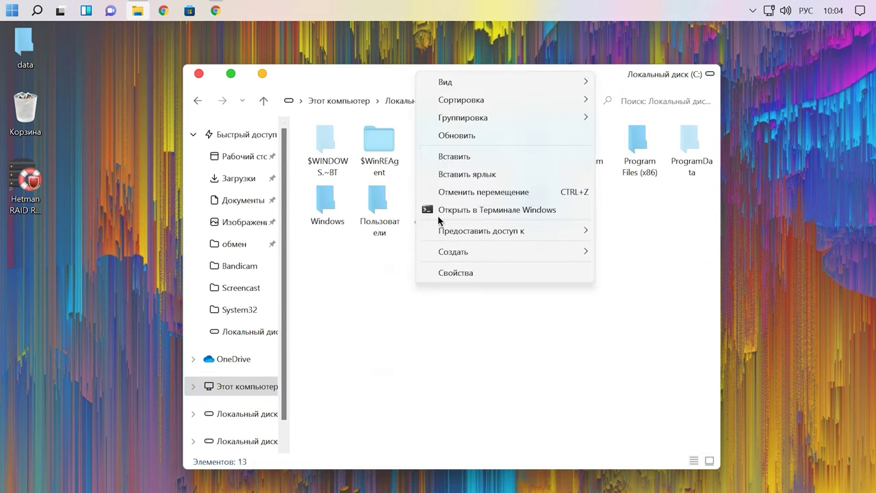
click(453, 158)
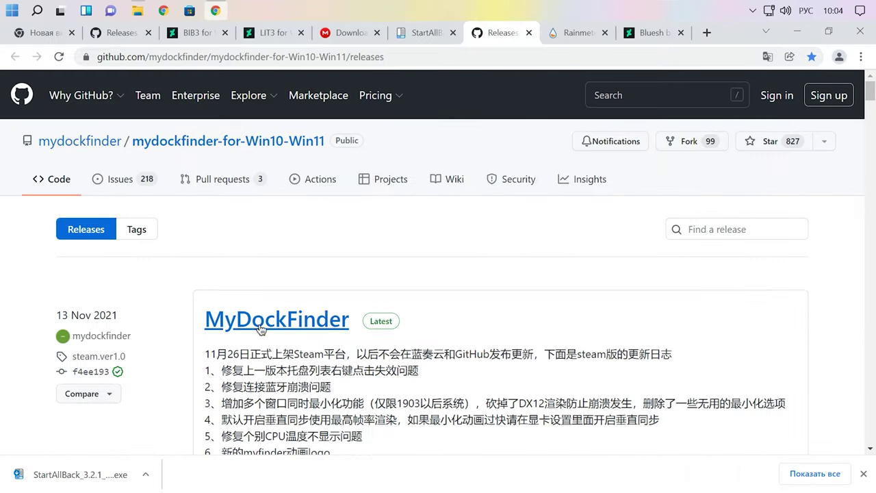
- Download MyDockFinder.zip from the assets of the latest release on the mydockfinder-for-Win10-Win11 GitHub page
click(417, 60)
scroll(345, 296, down, 20)
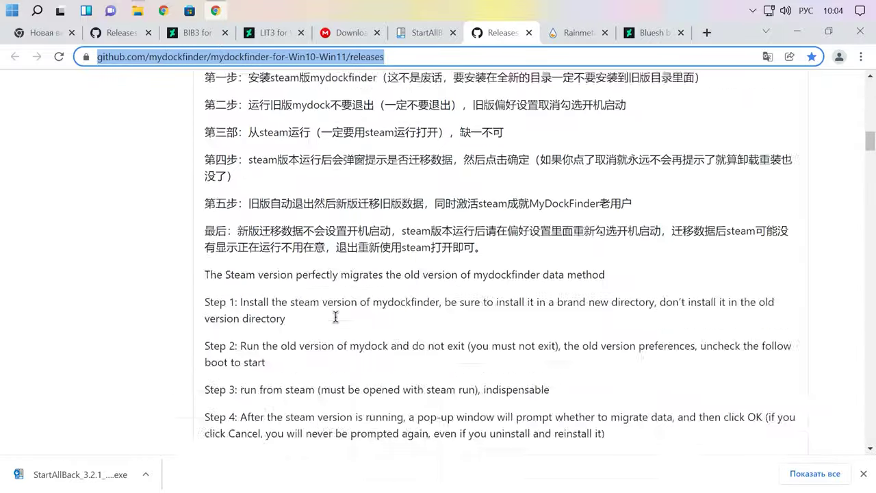
scroll(329, 304, down, 1)
click(207, 273)
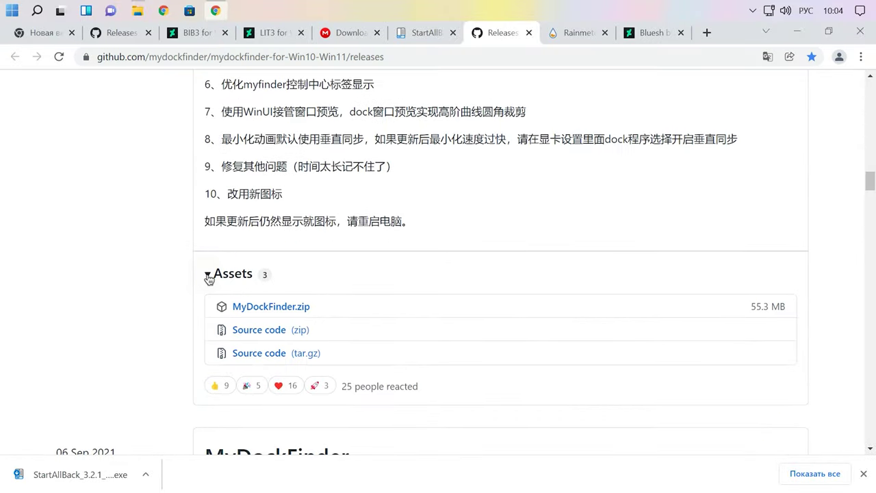
click(286, 310)
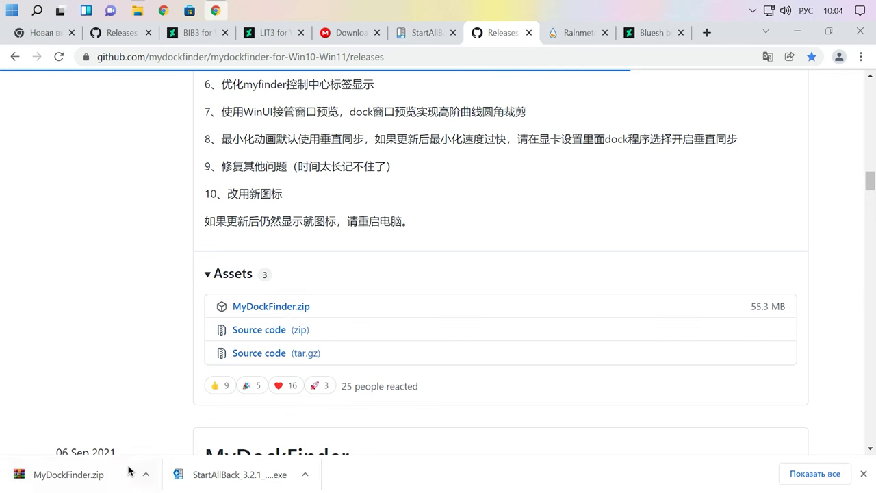
- Show the downloaded MyDockFinder.zip in its folder and extract it into the Загрузки folder
right_click(130, 469)
click(165, 426)
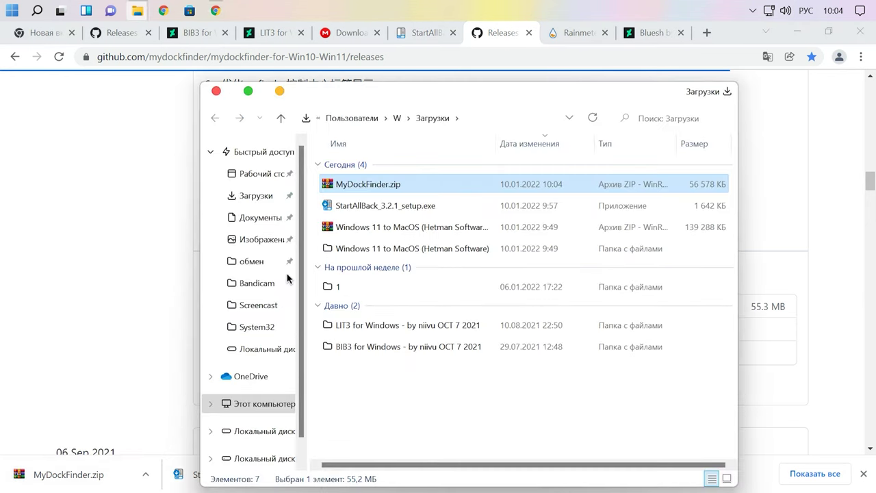
right_click(394, 185)
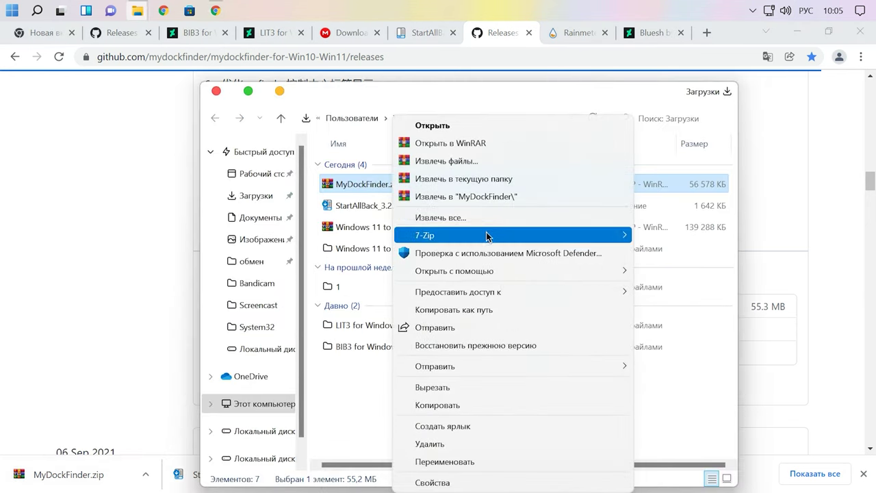
mouse_move(489, 234)
click(239, 290)
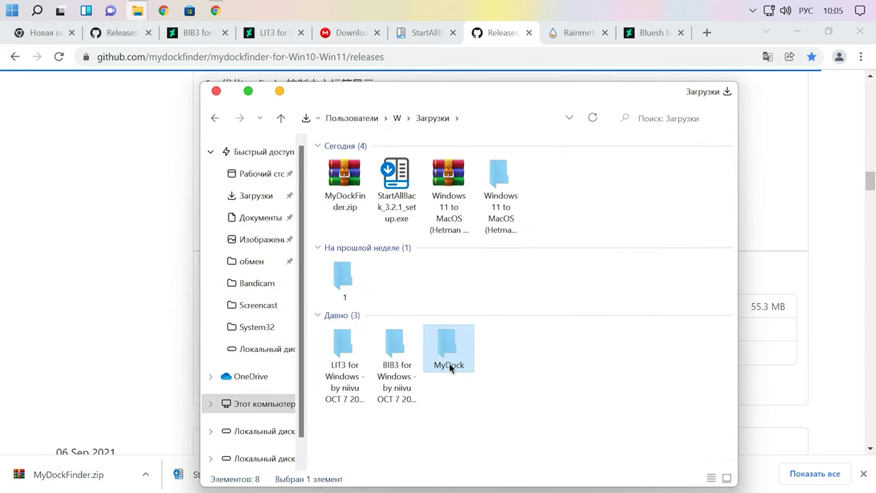
- Copy the extracted MyDock folder from Загрузки to the root of Локальный диск (C:)
right_click(451, 360)
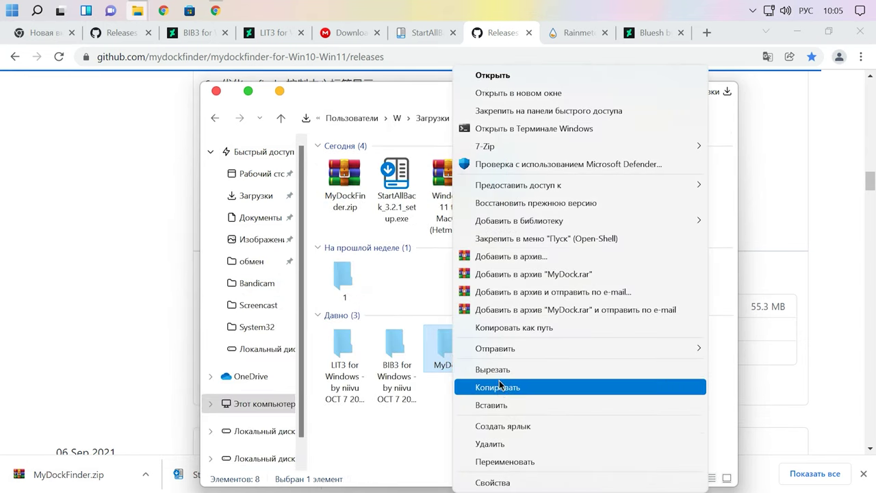
click(498, 388)
click(275, 407)
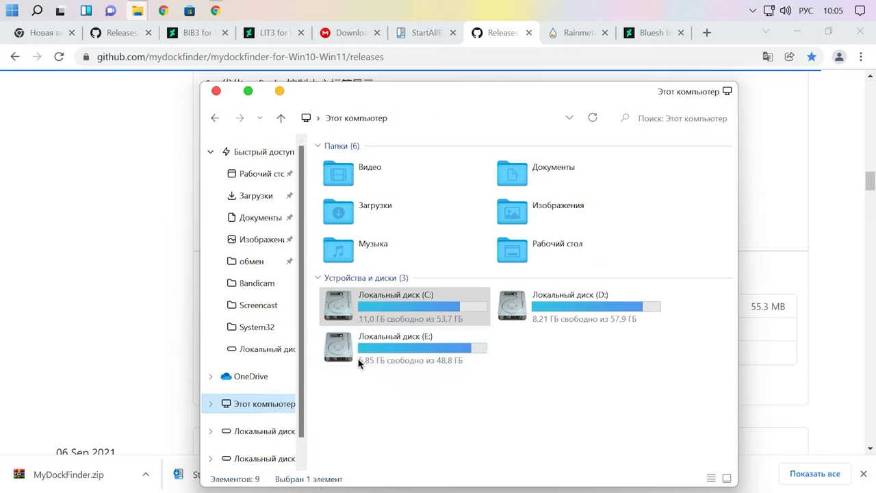
double_click(440, 303)
right_click(472, 297)
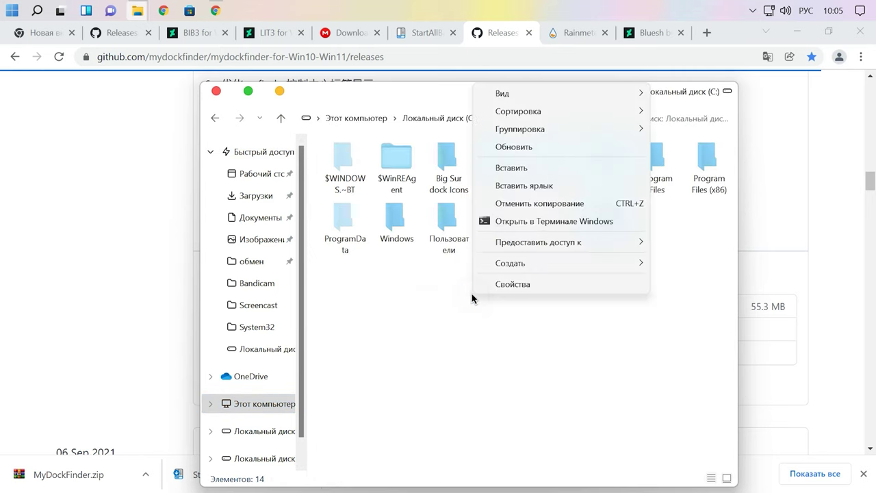
click(526, 169)
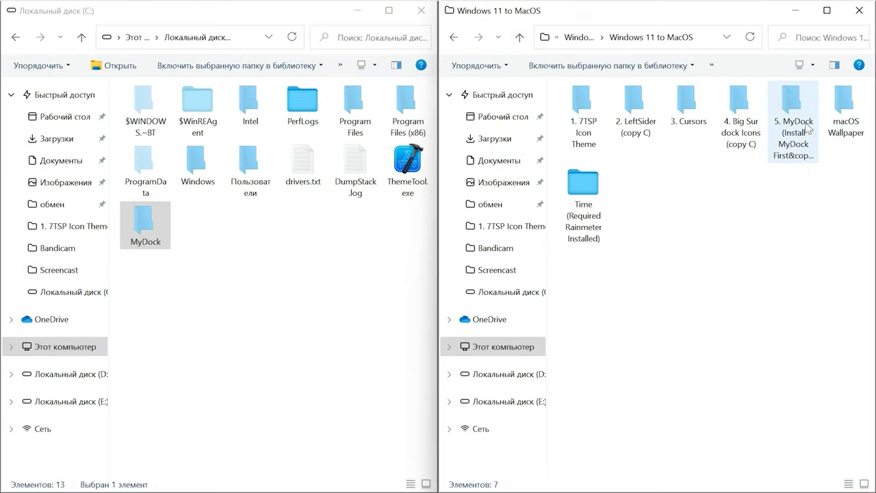
- Copy the MyDock folder from 5. MyDock (Install MyDock First&copy C) into the root of Локальный диск (C:)
click(801, 115)
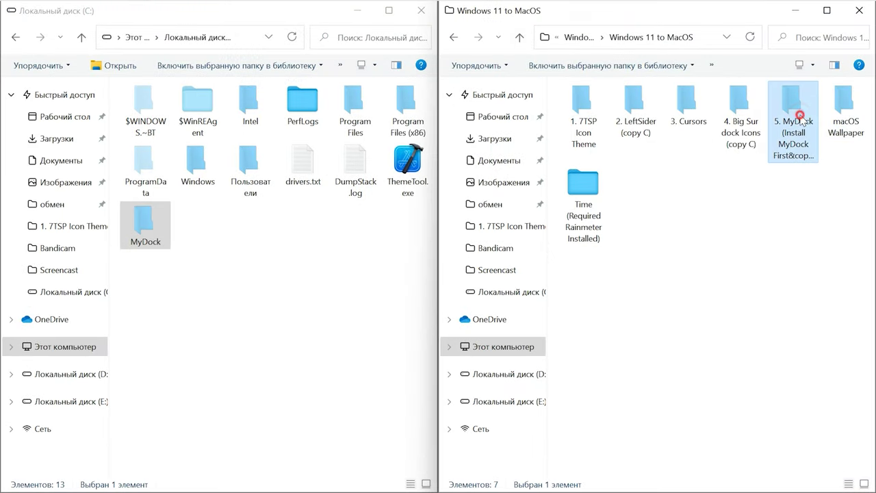
double_click(800, 120)
click(587, 104)
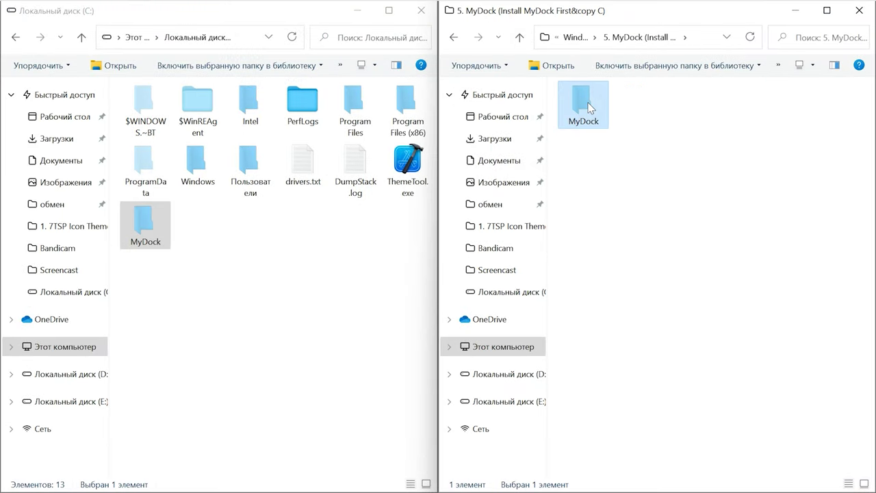
right_click(589, 107)
click(603, 386)
click(256, 261)
right_click(198, 230)
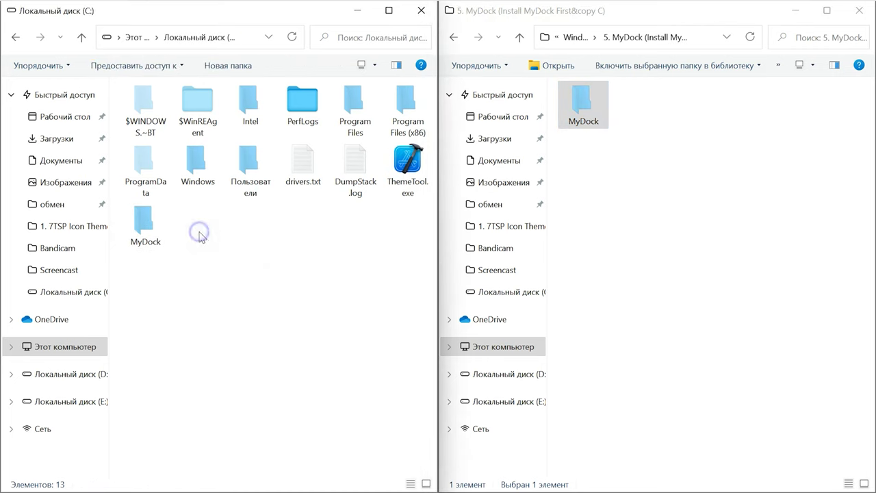
click(257, 320)
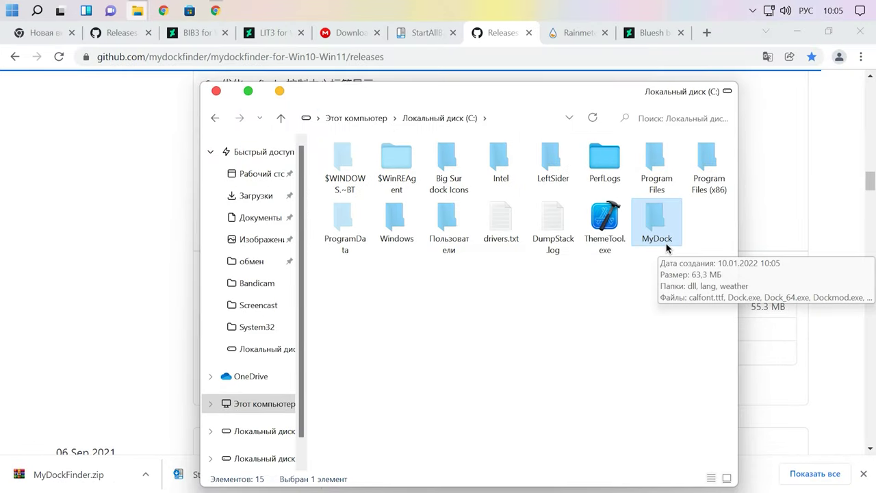
- Run MyDock.exe from the MyDock folder on Локальный диск (C:) and dismiss the error dialog
double_click(657, 226)
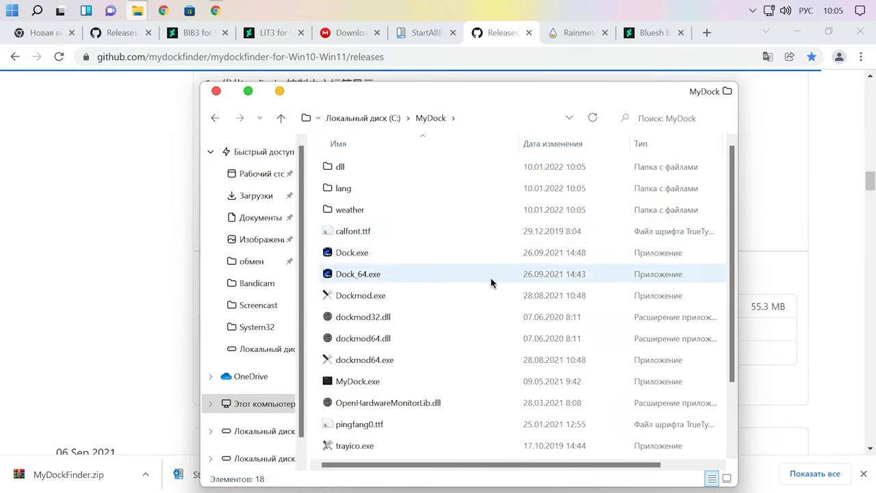
scroll(473, 284, down, 2)
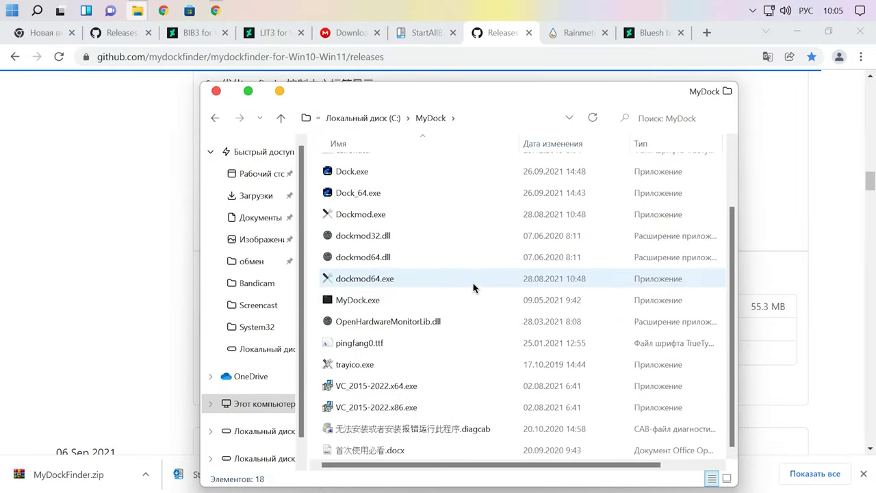
double_click(363, 307)
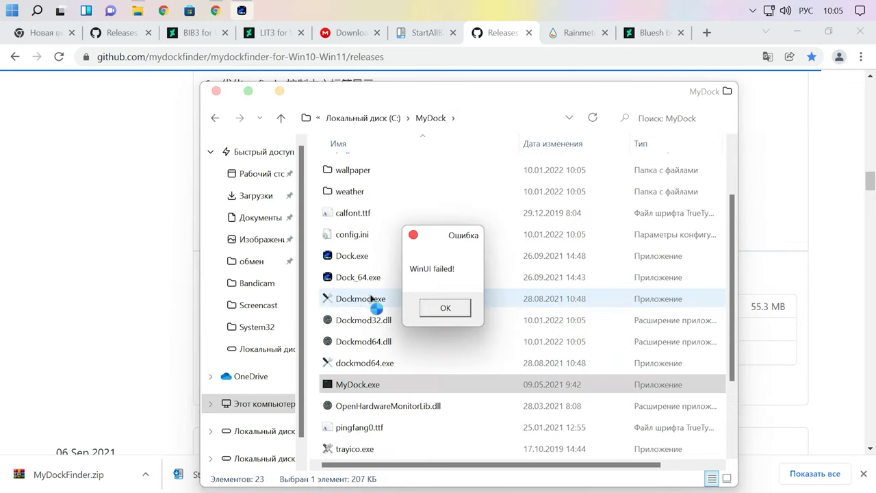
click(446, 309)
- Install the Visual C++ 2015-2022 Redistributable (x64) from the MyDock folder, accepting the licence terms
click(705, 294)
double_click(705, 295)
click(325, 330)
click(504, 352)
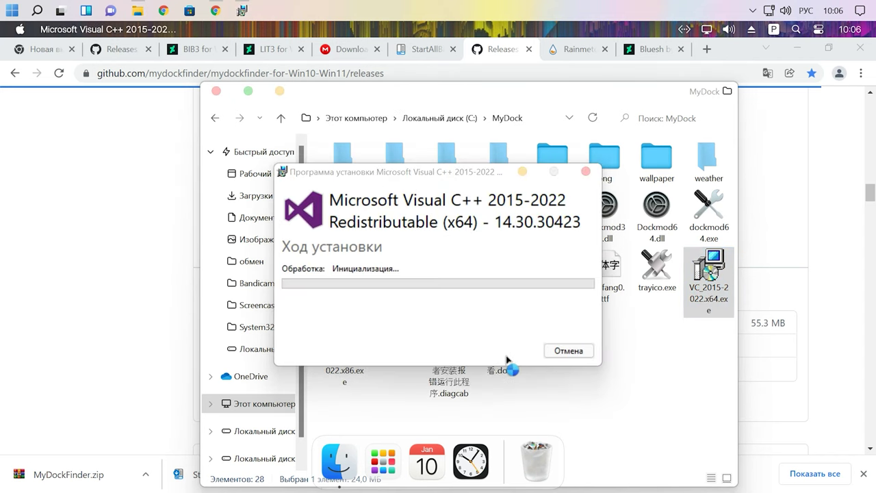
- Install the Visual C++ 2015-2022 Redistributable (x86) from the MyDock folder, accepting the licence terms
click(347, 358)
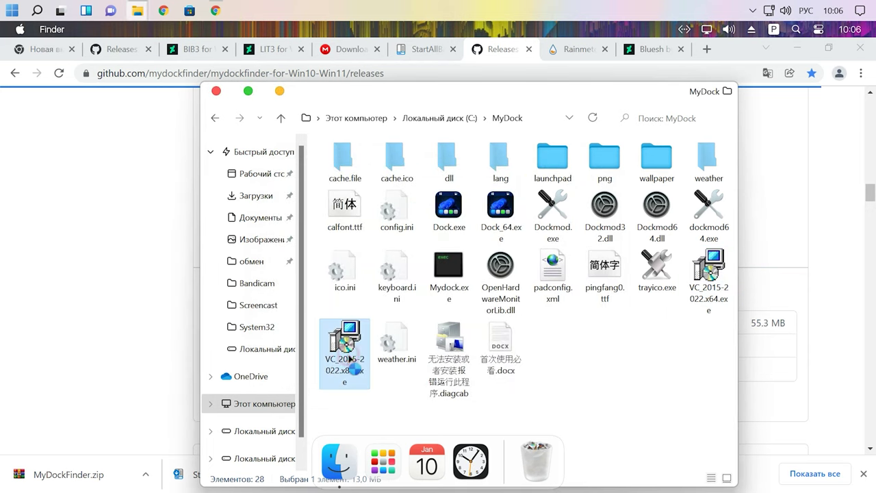
click(328, 328)
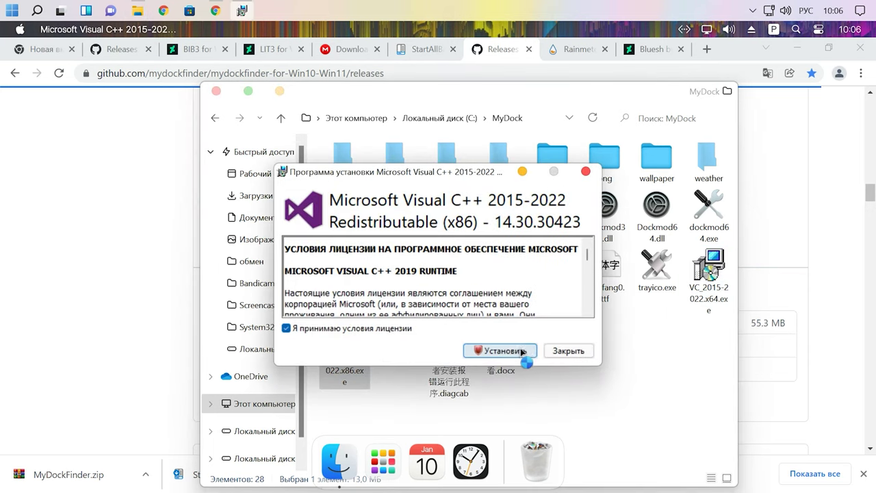
click(520, 352)
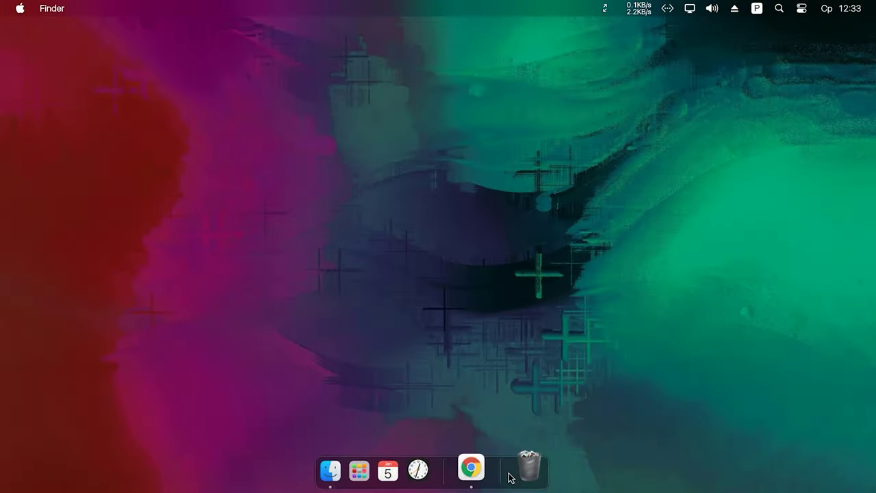
- Open the MyDockFinder preferences from the dock and set the global interface color mode to Light
right_click(507, 477)
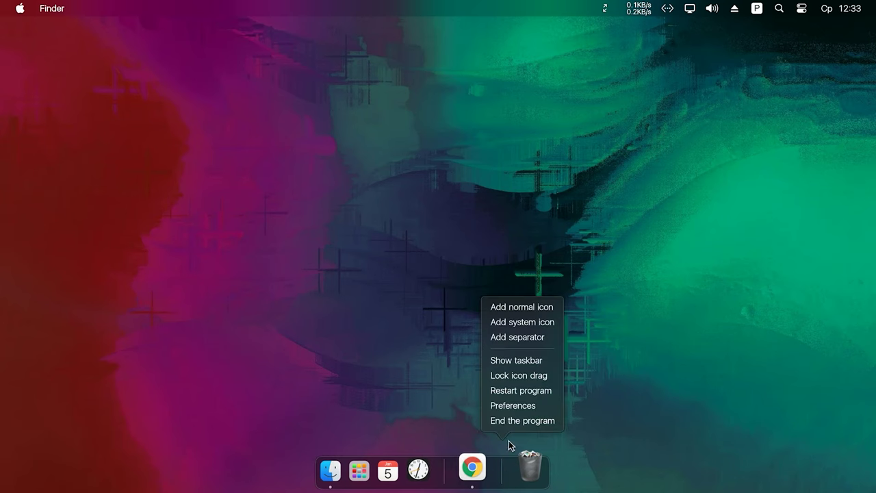
click(532, 408)
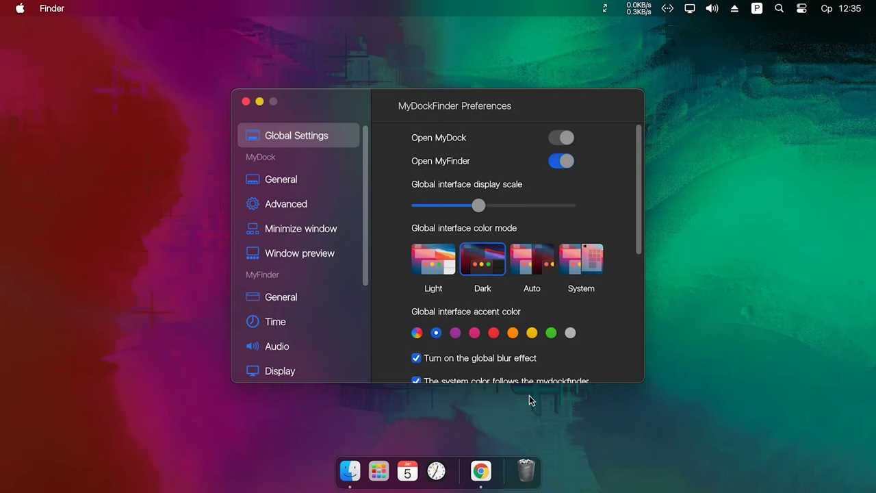
click(434, 273)
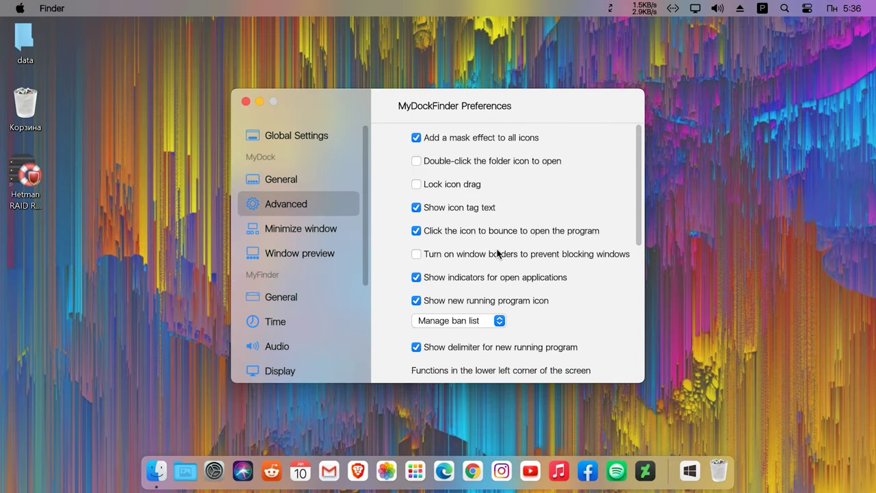
- Restore the Mac Dock icon backup from the Advanced dock settings and confirm the restore
scroll(528, 280, down, 10)
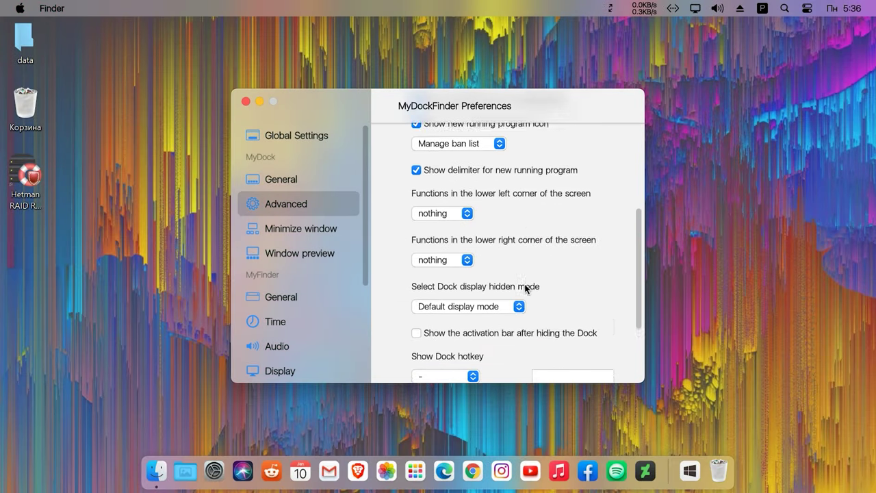
click(491, 361)
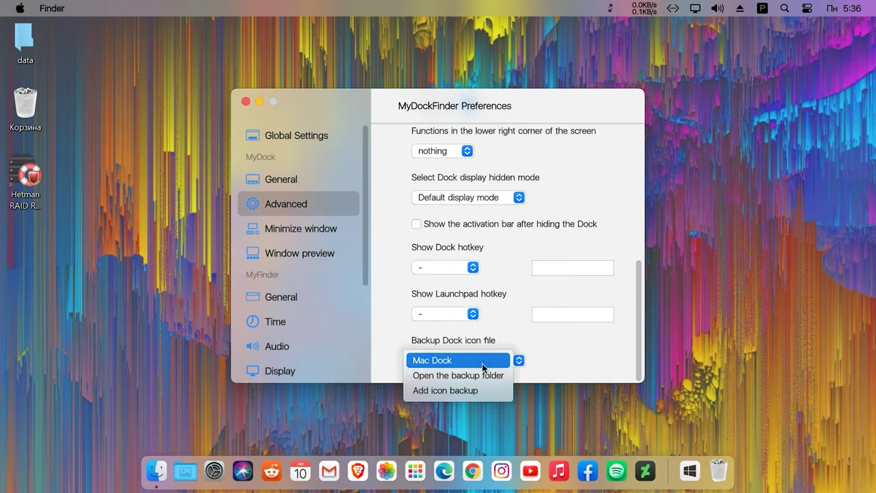
click(439, 360)
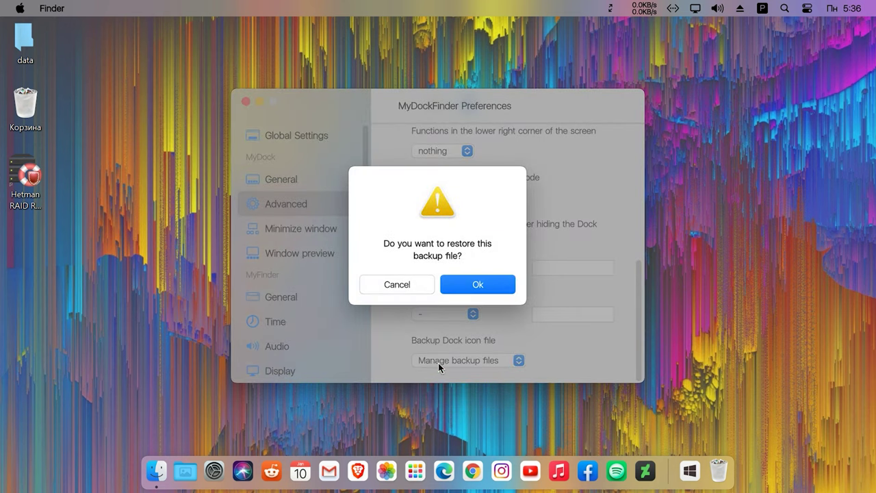
click(470, 288)
click(469, 286)
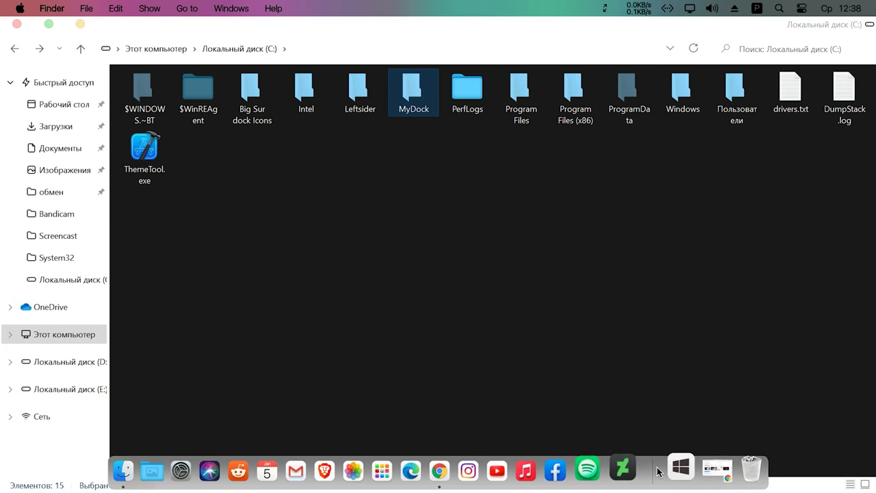
- Reopen the MyDockFinder preferences and check the auto-start and taskbar-hiding options in Global Settings
right_click(657, 471)
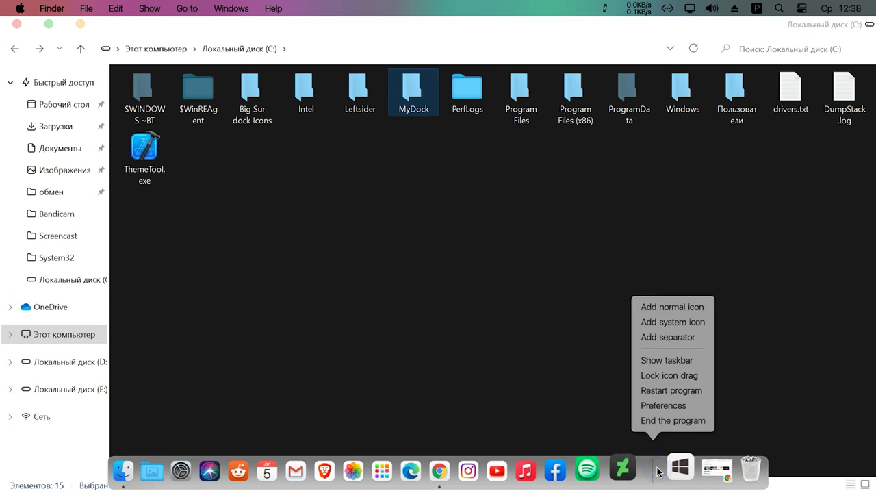
click(670, 409)
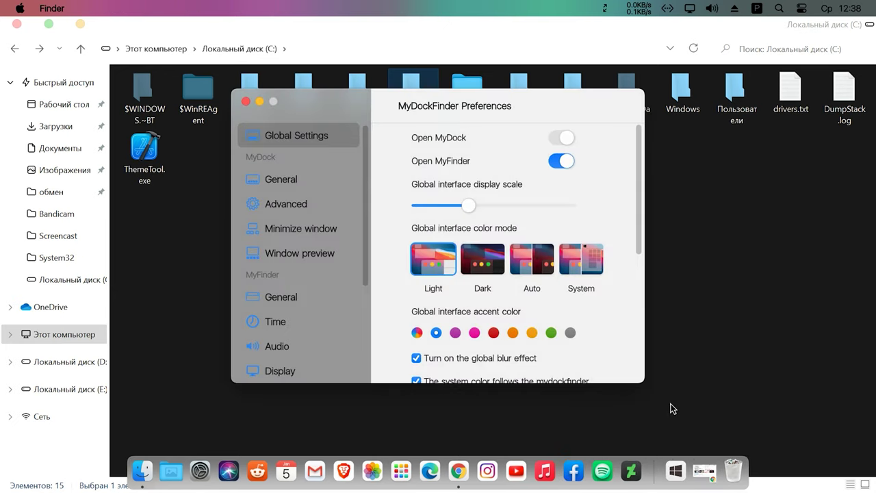
scroll(483, 327, down, 5)
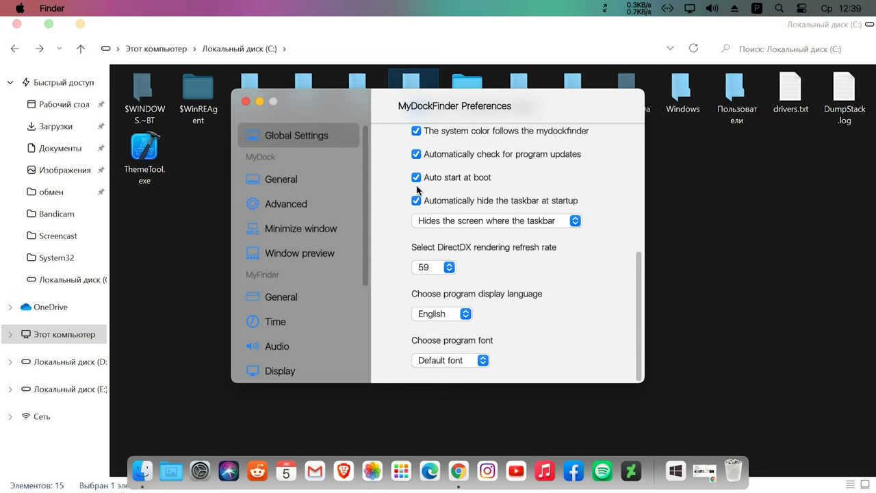
click(284, 209)
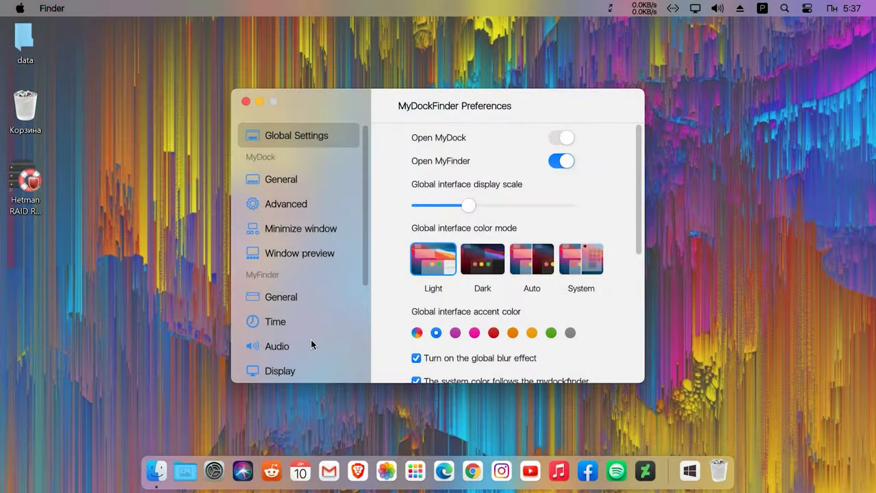
- Turn on the CPU, Coretemp, MEN and DISK indicators in the MyFinder Monitor settings
scroll(310, 340, down, 5)
click(286, 273)
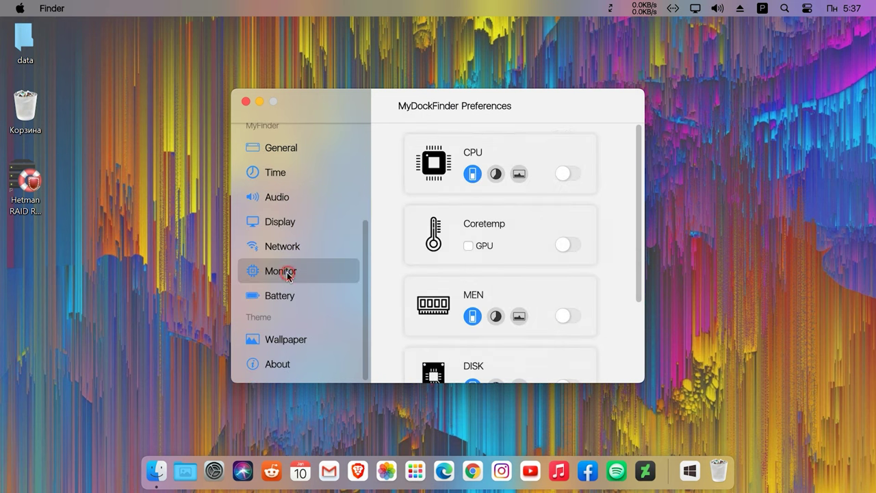
click(565, 175)
click(564, 244)
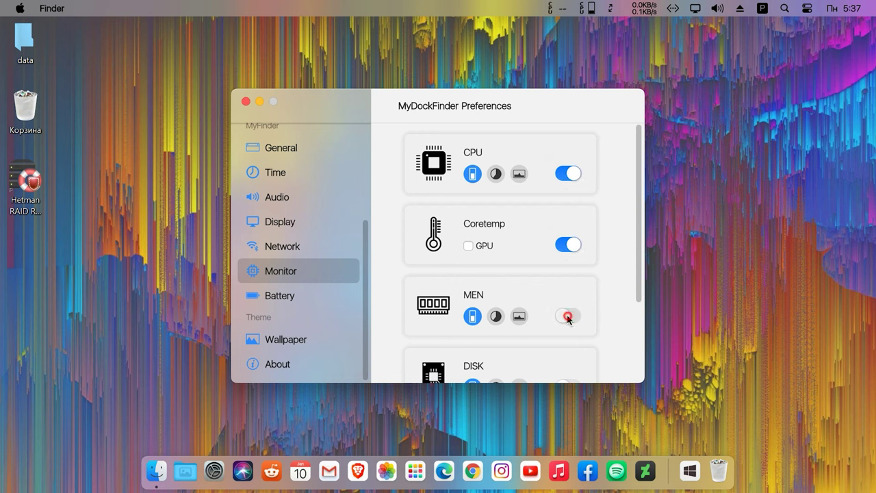
scroll(574, 343, down, 5)
click(575, 274)
scroll(582, 304, up, 5)
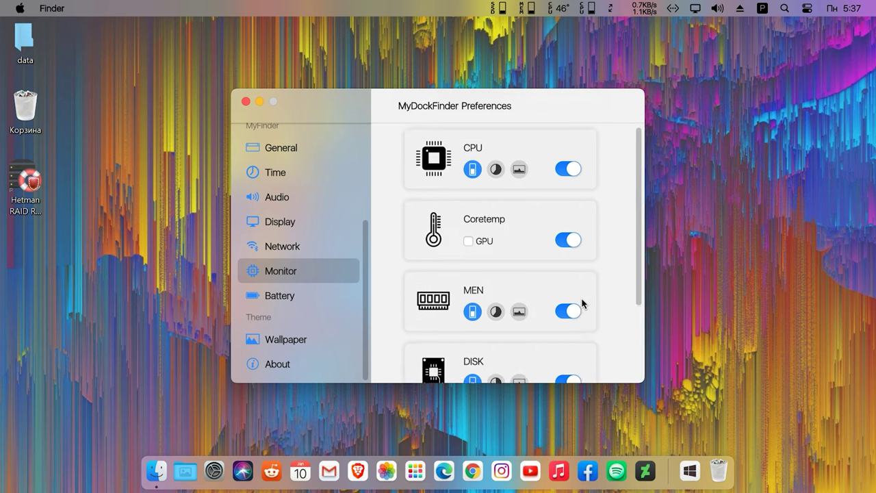
- Turn off the CPU, Coretemp, MEN and DISK indicators in the Monitor settings and close the preferences
click(572, 174)
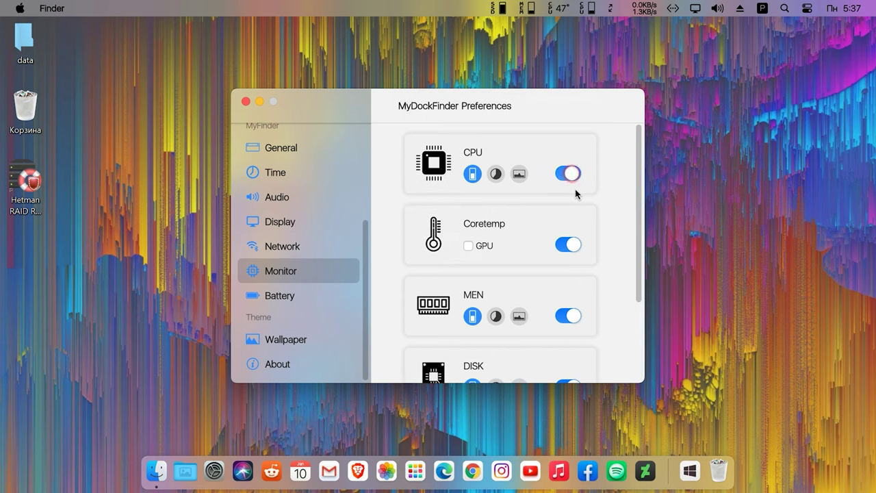
scroll(567, 321, down, 2)
click(572, 315)
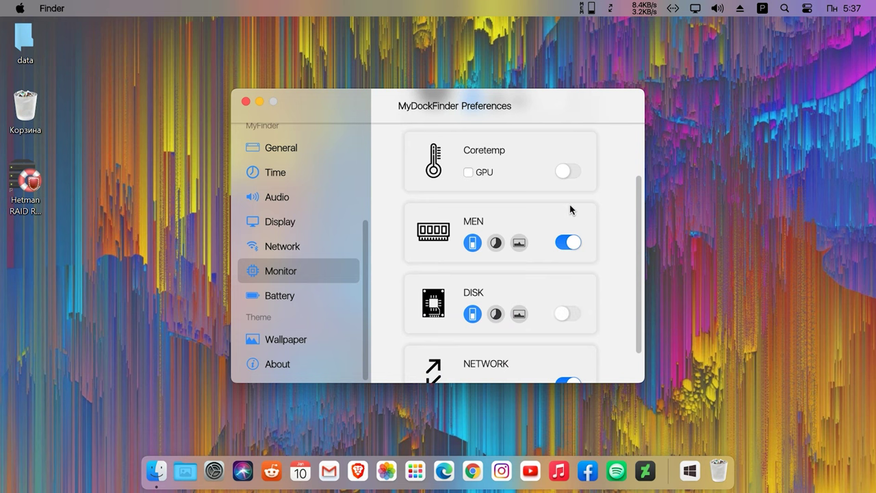
click(568, 236)
scroll(571, 239, up, 2)
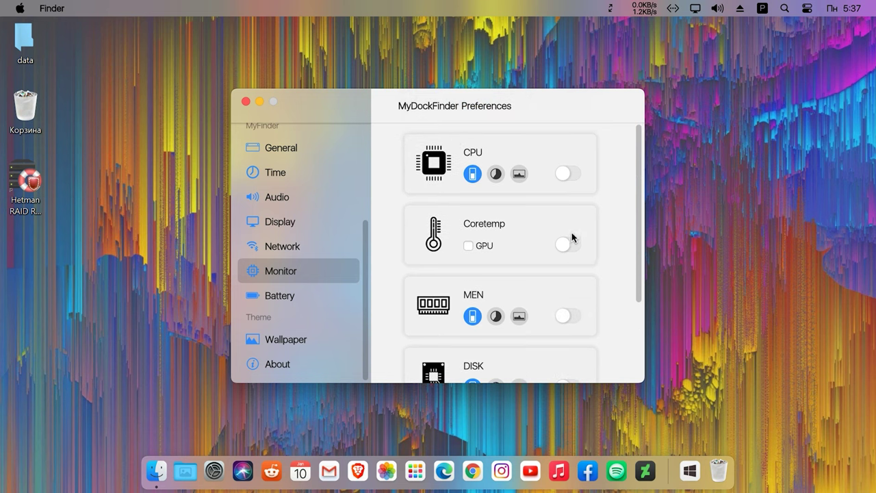
click(244, 102)
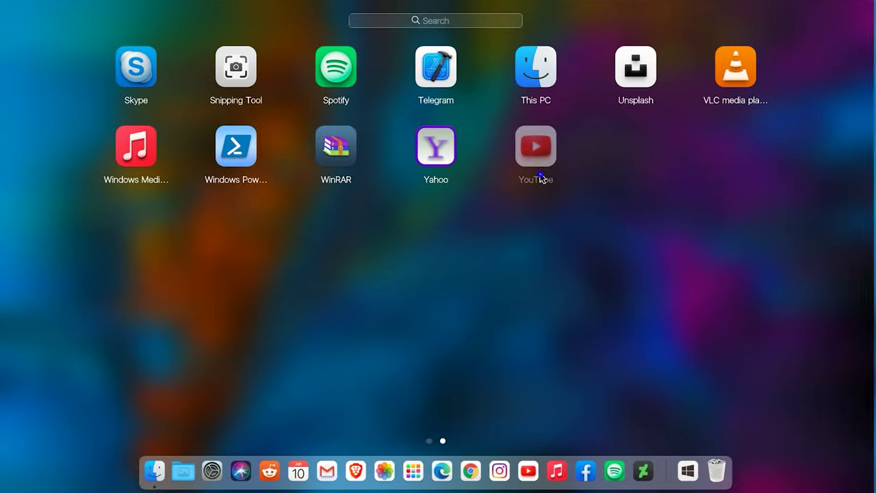
- Show the desktop icons and add the Hetman RAID desktop shortcut to Launchpad through its Add icon dialog
right_click(540, 178)
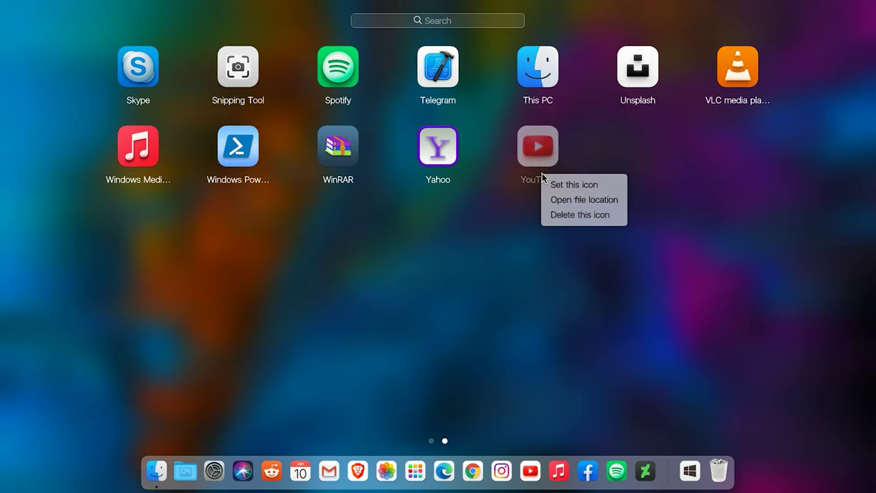
click(502, 265)
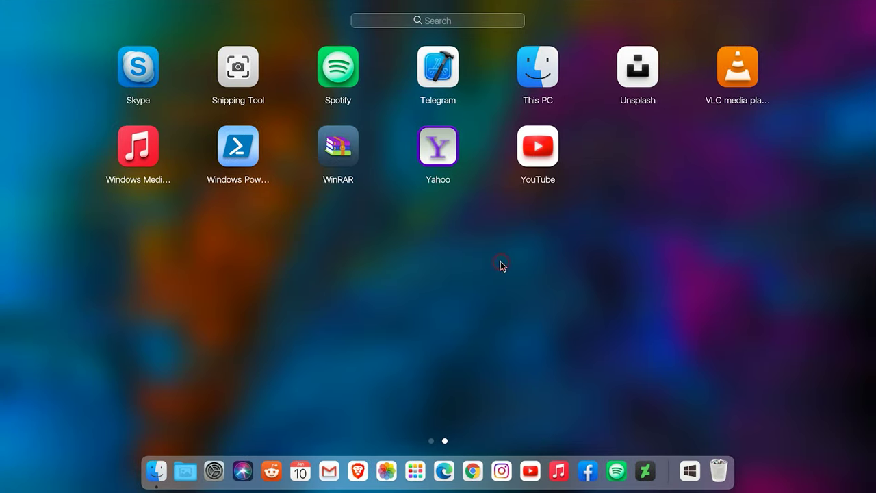
right_click(419, 474)
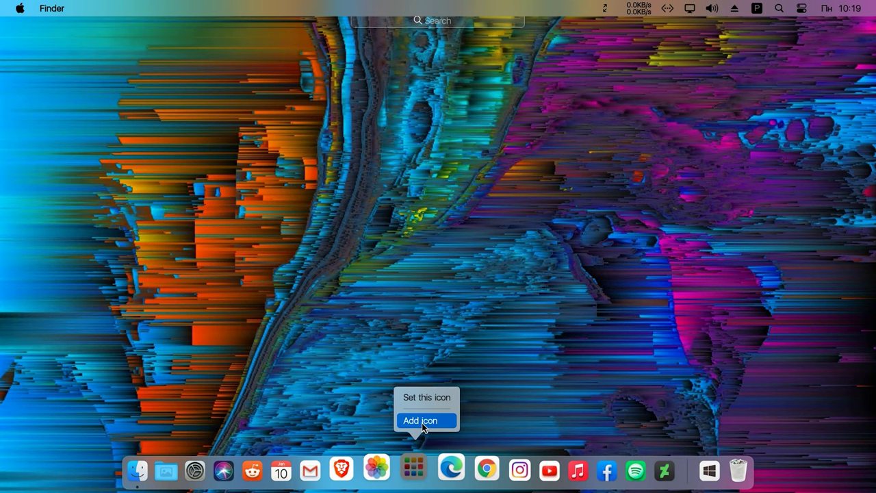
click(430, 421)
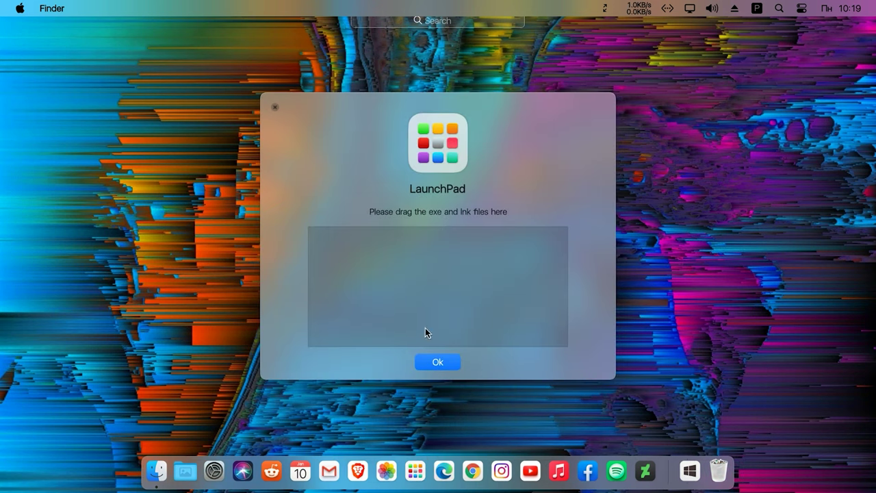
right_click(134, 228)
mouse_move(178, 242)
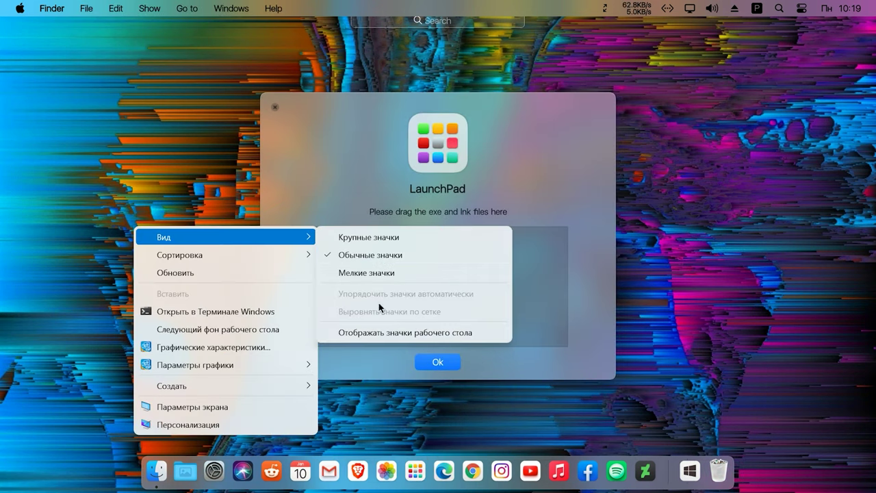
click(411, 332)
drag(26, 180, 407, 287)
click(434, 364)
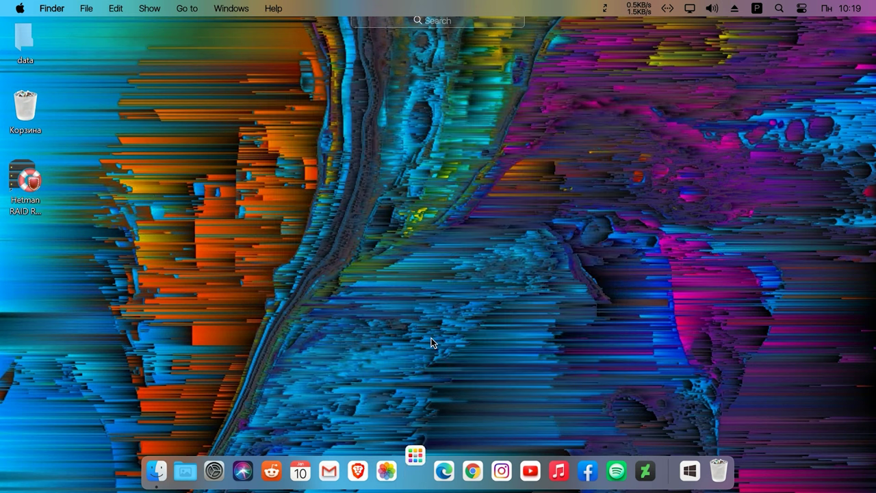
- Open Launchpad and delete the Hetman RAID icon from it
click(414, 471)
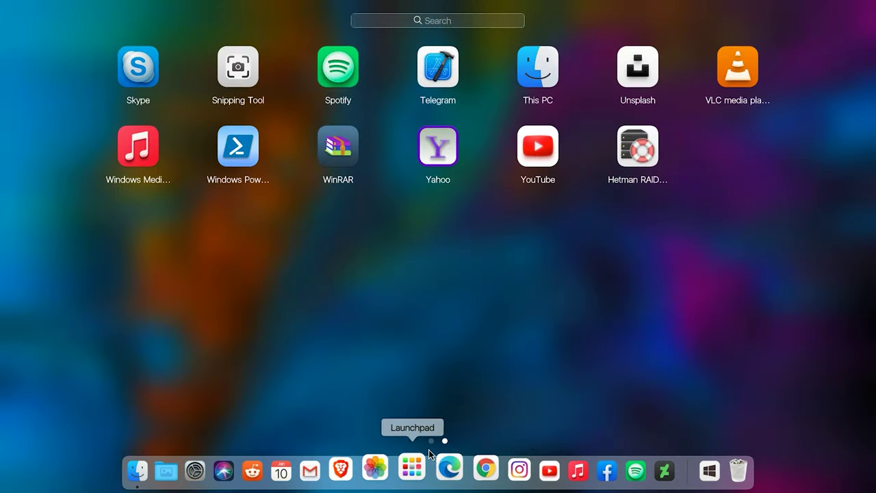
right_click(640, 163)
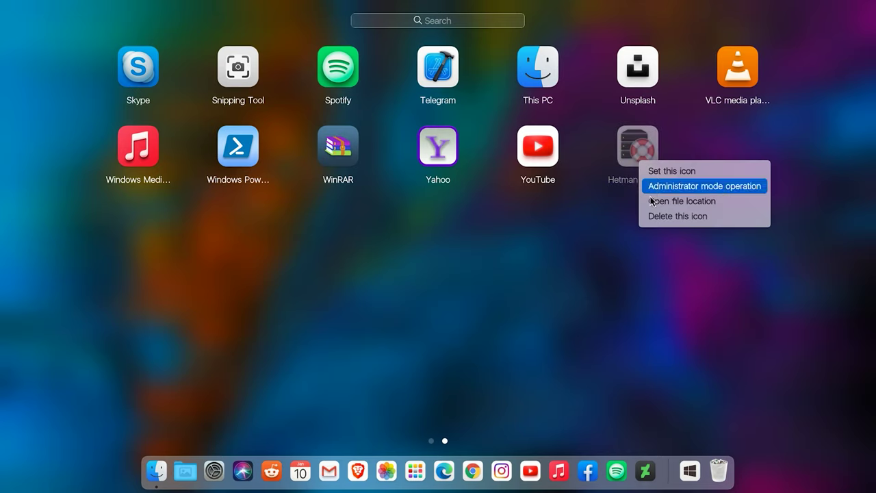
click(701, 218)
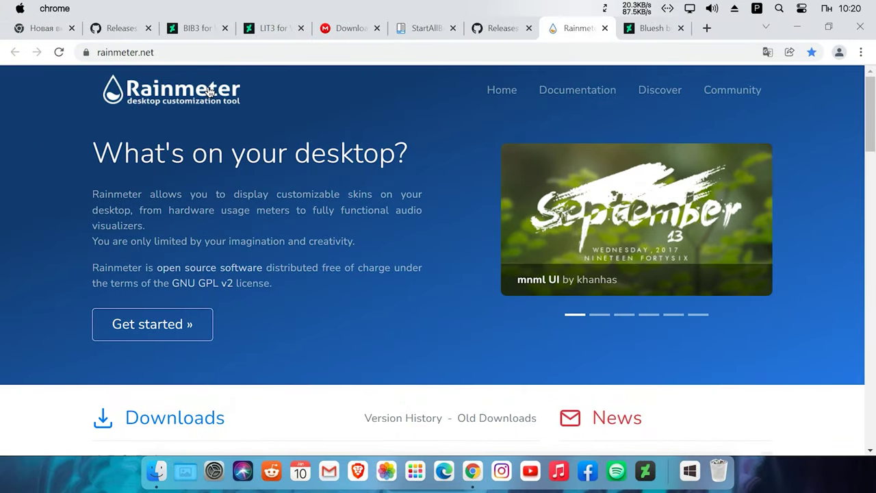
- Download the Rainmeter 4.5.8 installer from rainmeter.net and show the file in its download folder
scroll(195, 404, down, 1)
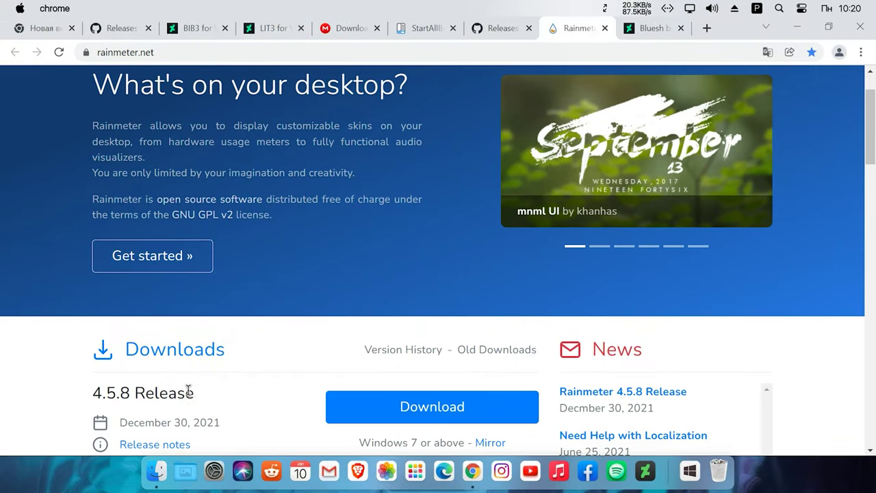
click(442, 415)
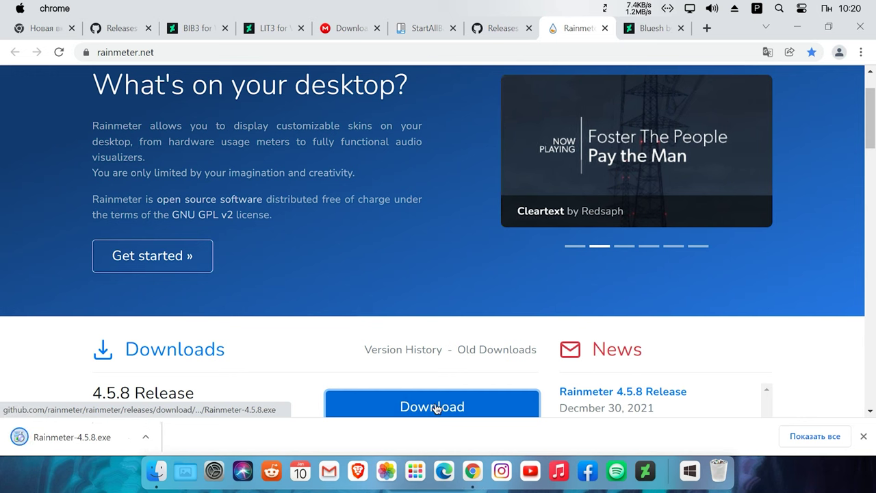
right_click(239, 437)
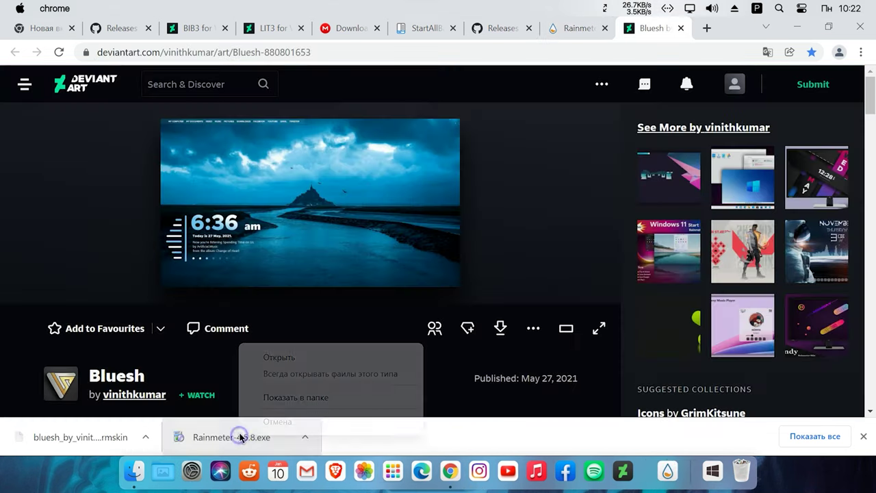
click(393, 398)
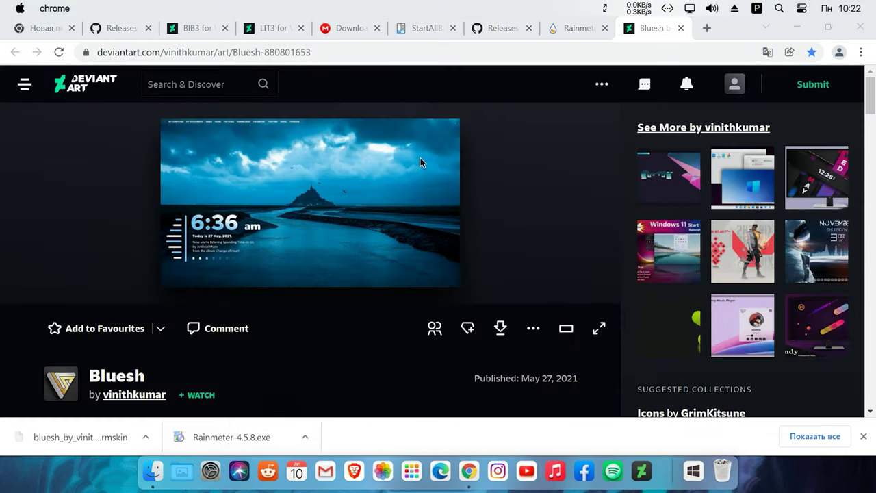
- Run the Rainmeter-4.5.8.exe installation and finish the wizard with the option to launch Rainmeter enabled
click(385, 165)
click(515, 352)
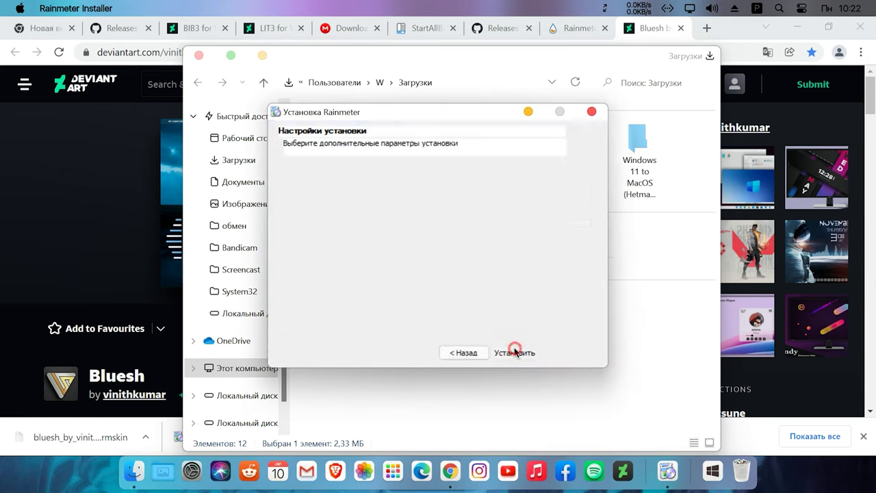
click(515, 352)
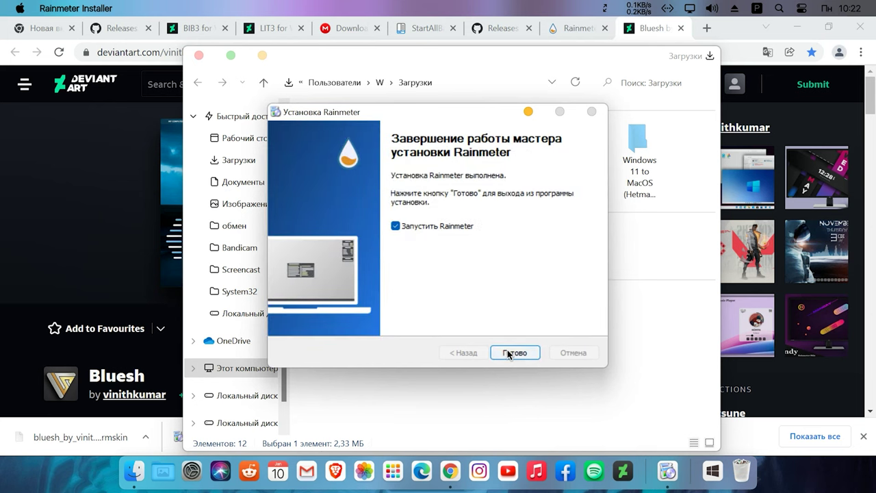
click(513, 353)
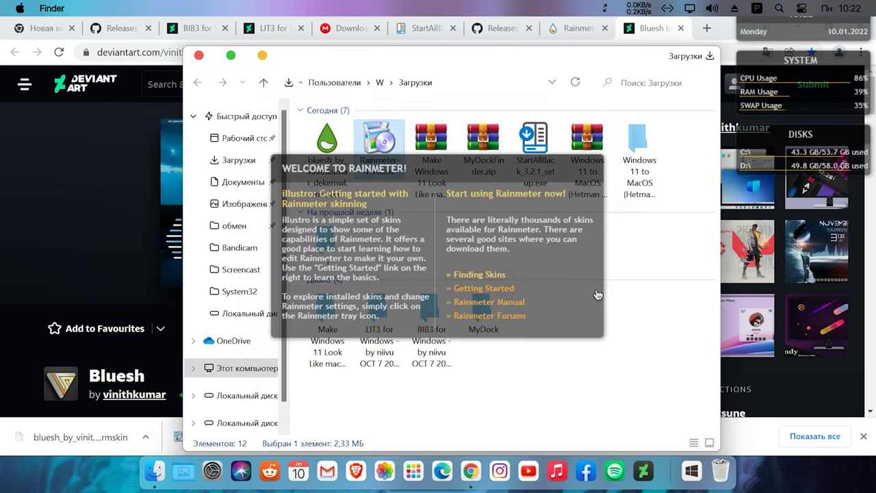
- Close the default Rainmeter Welcome, Disks, System and Clock skins on the desktop
right_click(572, 302)
click(655, 288)
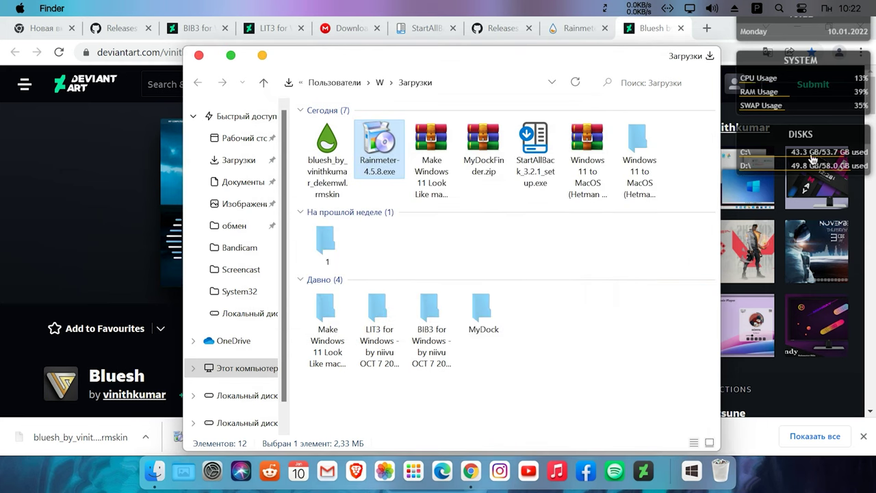
right_click(811, 160)
click(785, 329)
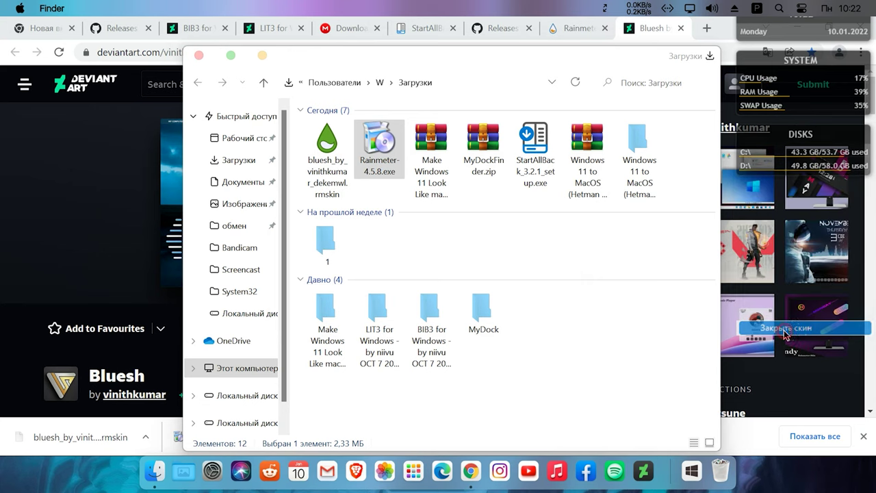
right_click(760, 54)
click(784, 260)
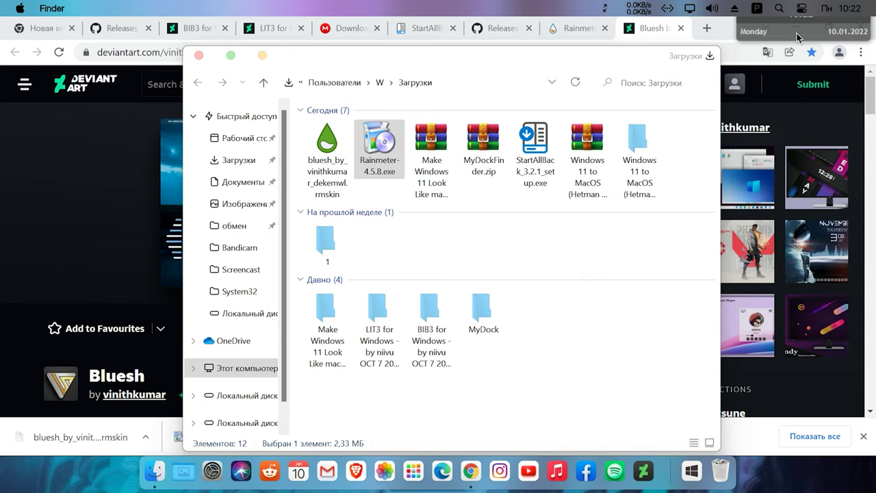
right_click(797, 38)
click(800, 192)
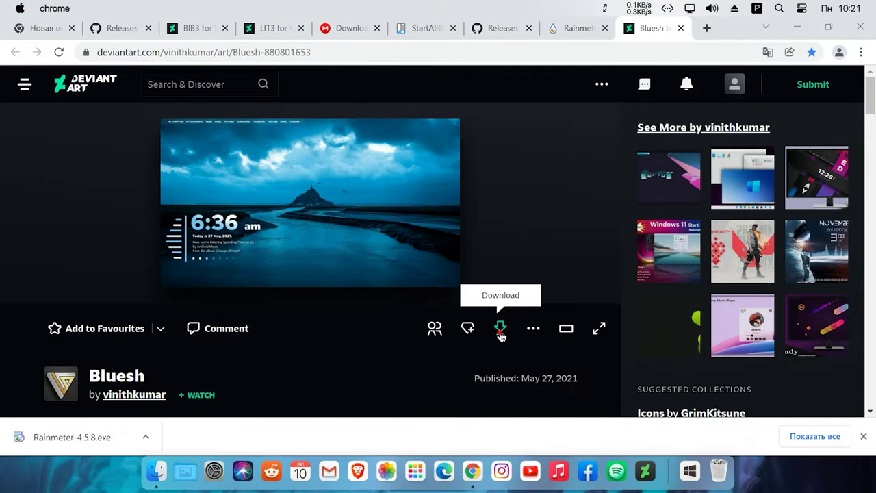
- Download the Bluesh skin package from DeviantArt and install its skin and layout without applying the included layout
click(500, 331)
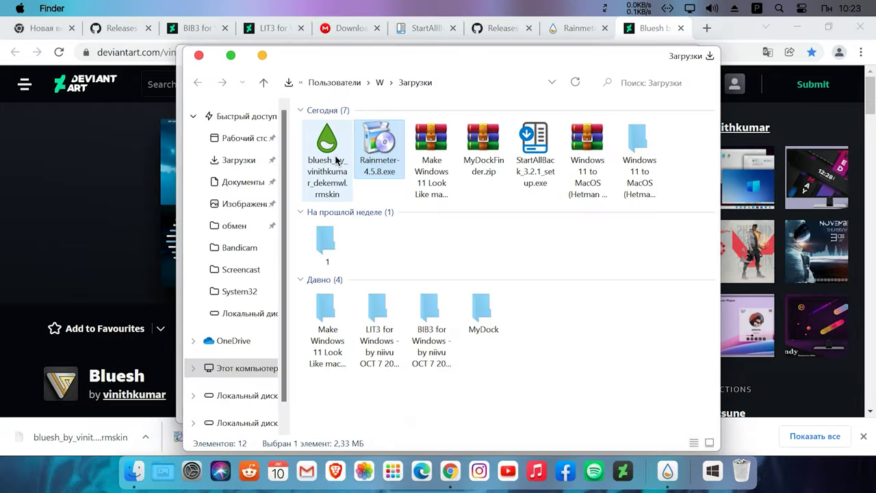
click(336, 159)
double_click(332, 161)
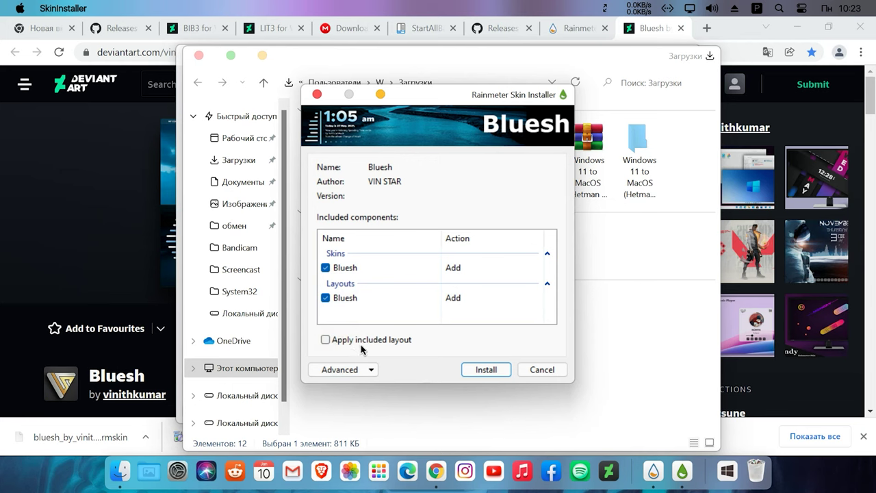
click(487, 372)
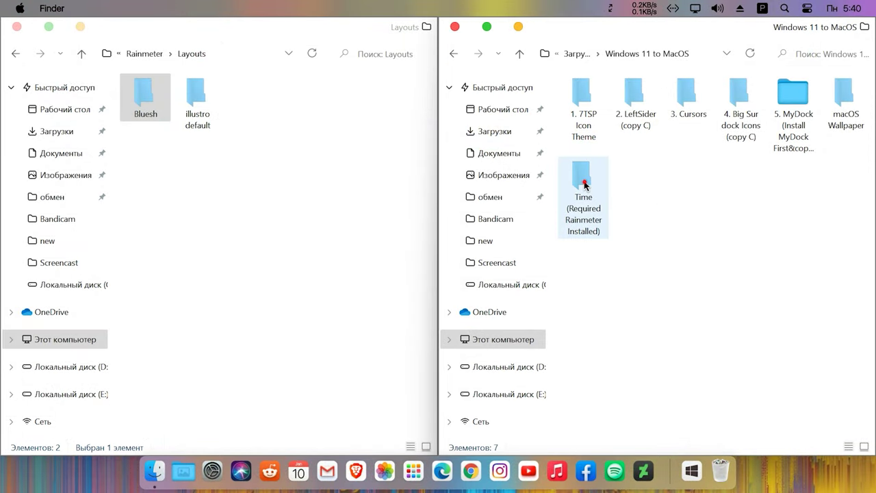
- Move the macOS HS folder from the Time folder into Rainmeter's Layouts folder via the Move Here shortcut and check the destination's full path
click(584, 184)
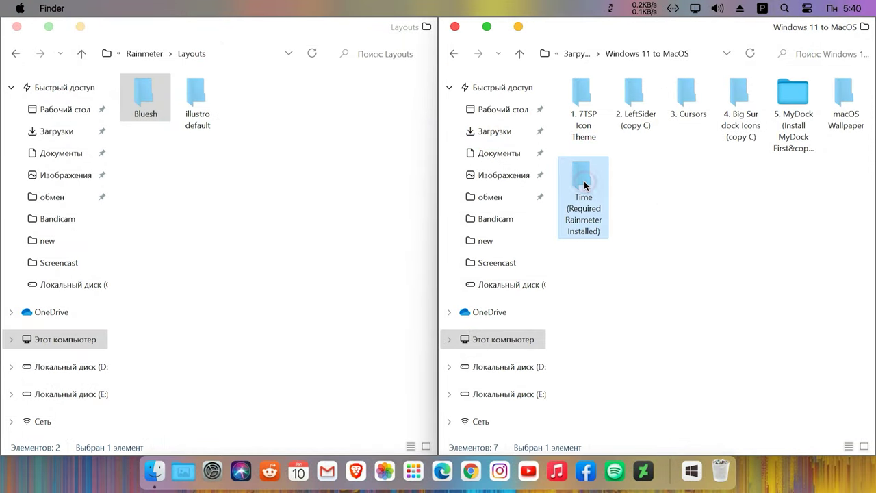
double_click(584, 181)
click(583, 108)
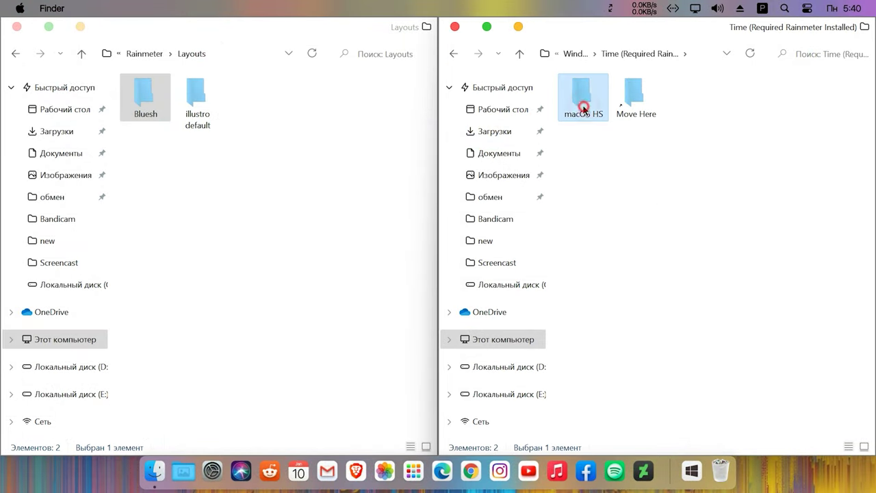
drag(578, 102, 633, 97)
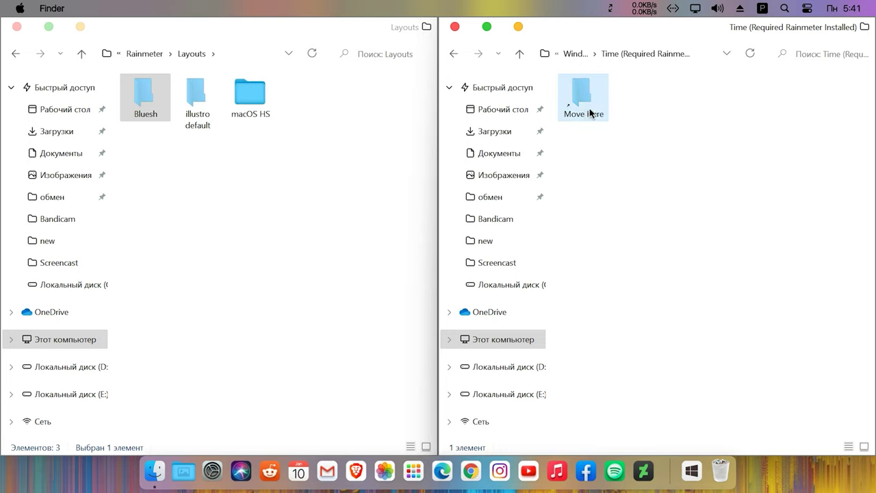
click(247, 55)
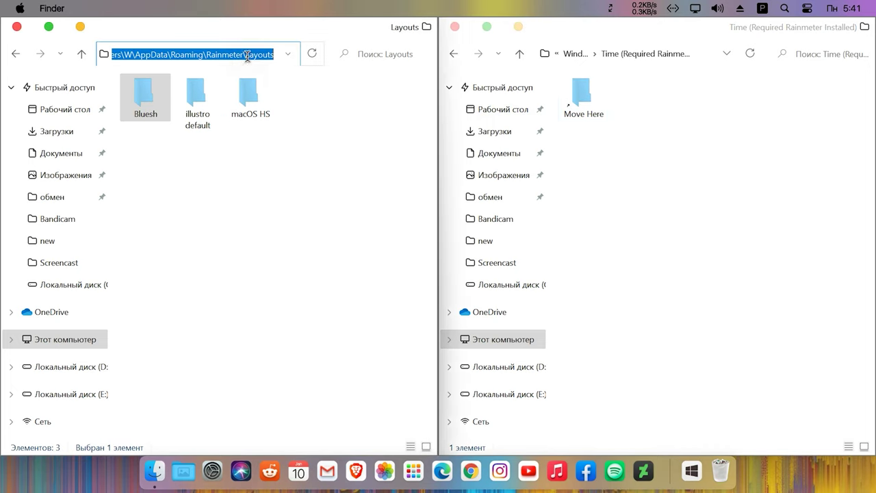
drag(276, 55, 103, 54)
drag(175, 54, 278, 54)
click(294, 137)
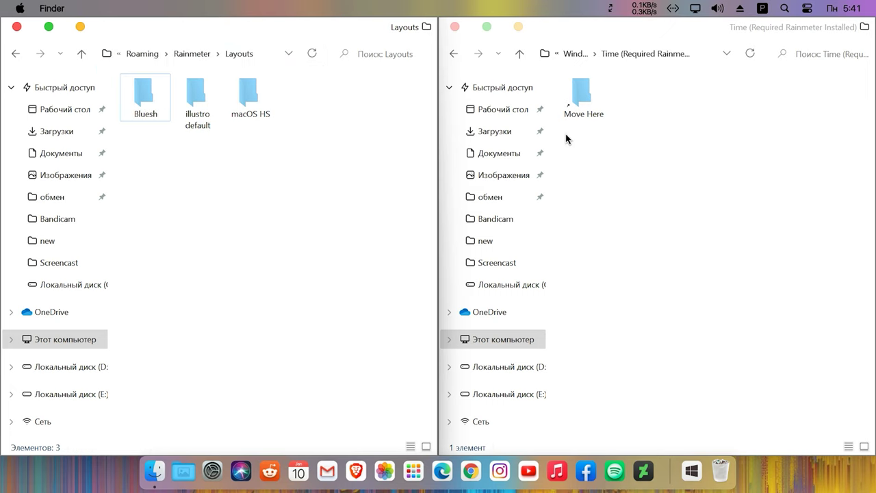
click(582, 103)
- Open the Rainmeter management window, show the saved layouts and refresh all
click(691, 471)
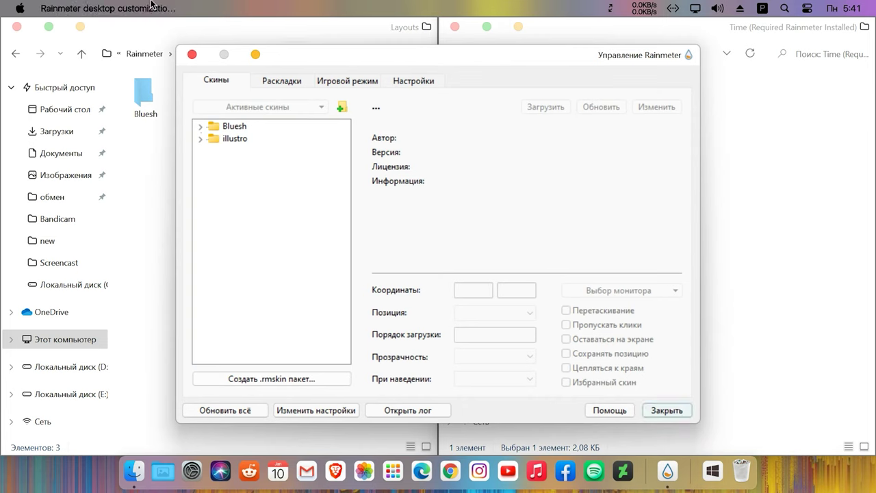
click(290, 83)
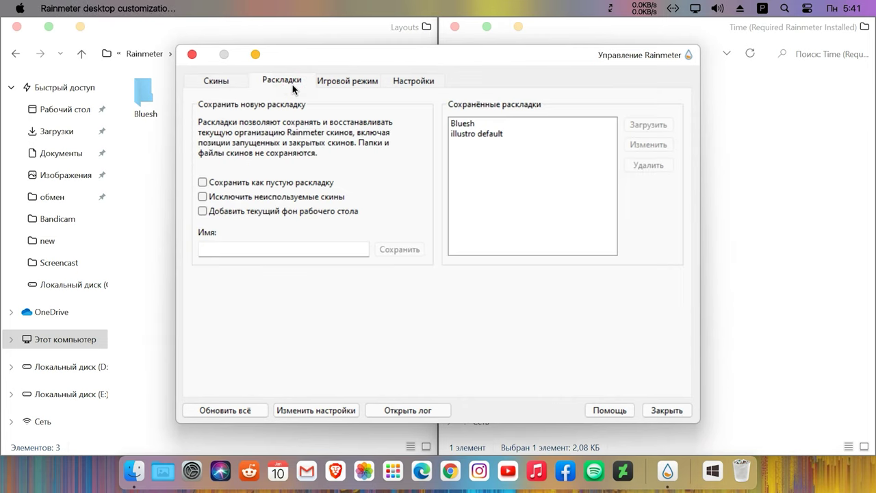
click(231, 412)
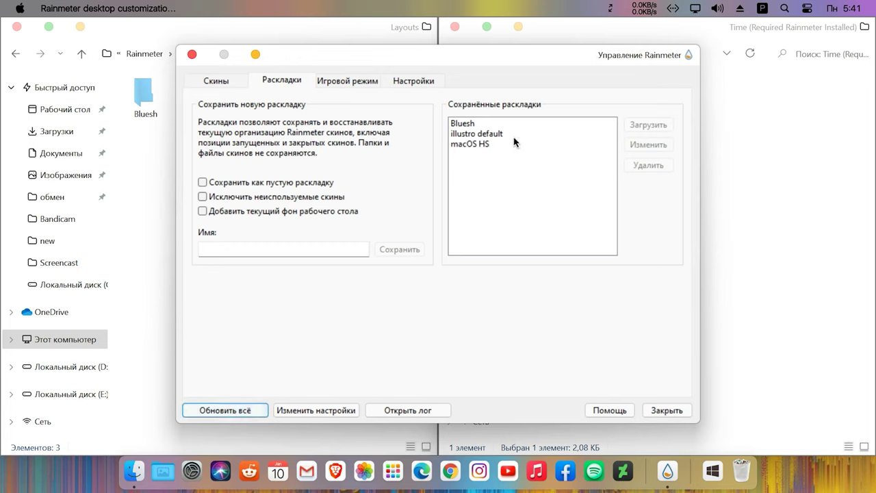
- Load the saved macOS HS layout in Rainmeter, close the open windows and move the desktop clock skin slightly upward
click(483, 144)
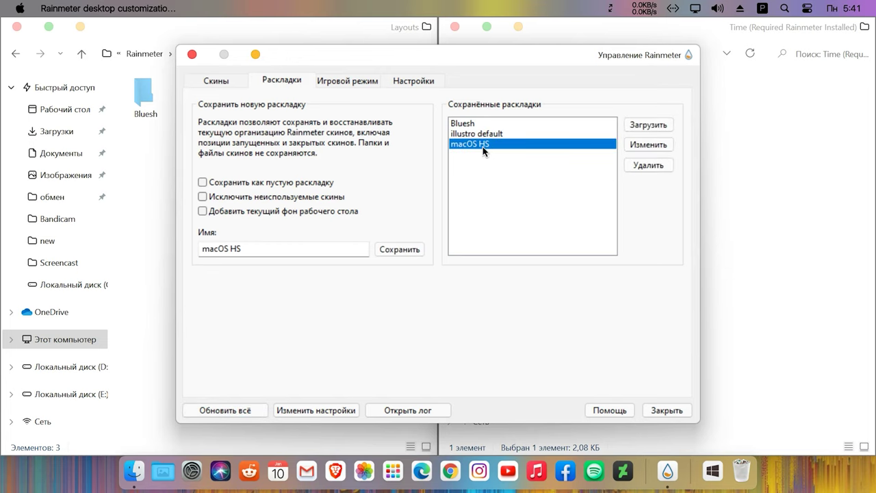
click(648, 125)
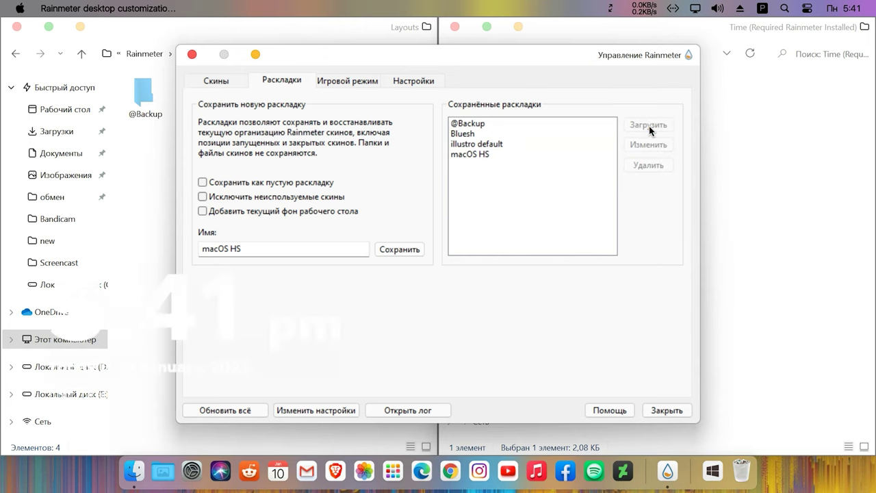
click(192, 55)
click(17, 26)
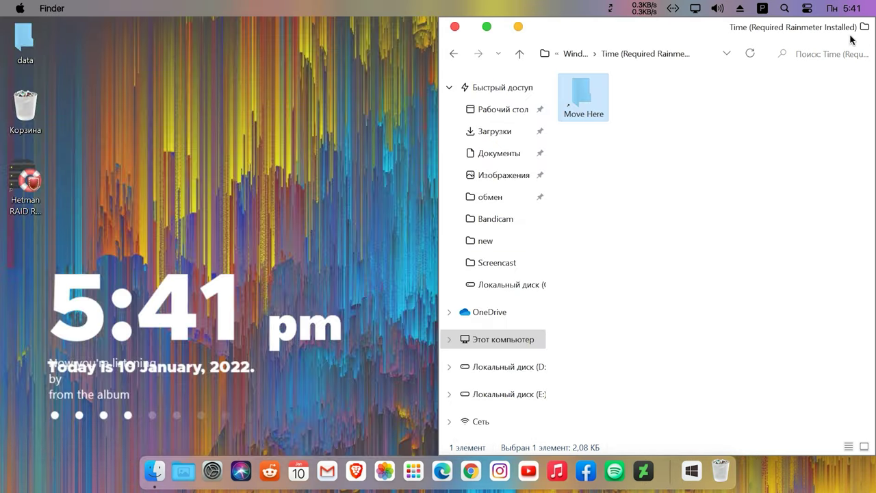
click(455, 27)
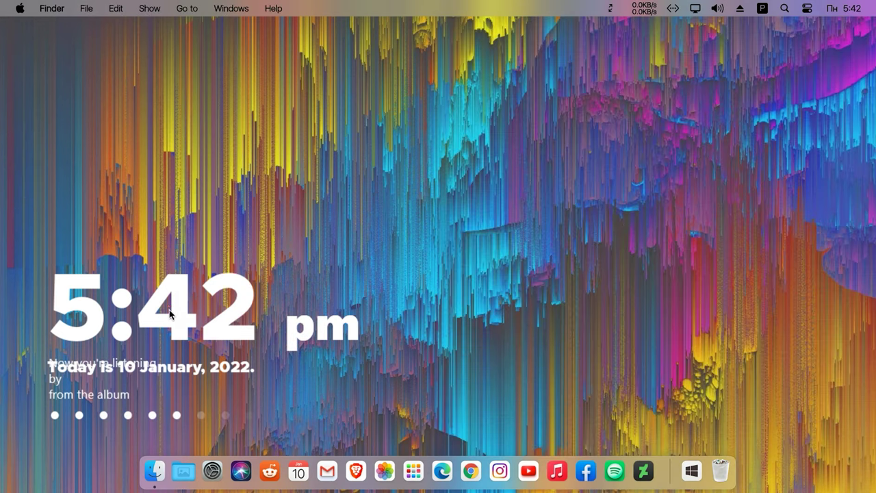
drag(178, 310, 170, 291)
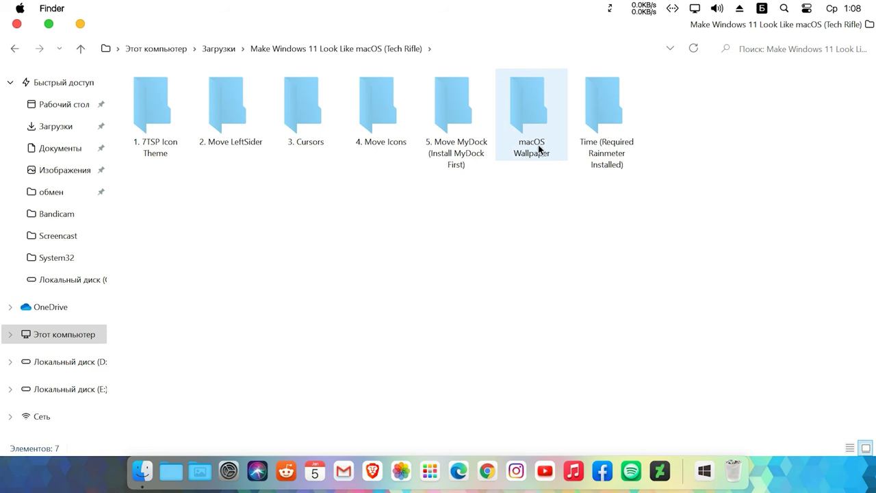
- Set big-sur-5k-px-2560x1440.jpg from the macOS Wallpaper folder as the desktop background and minimize the folder window
double_click(538, 145)
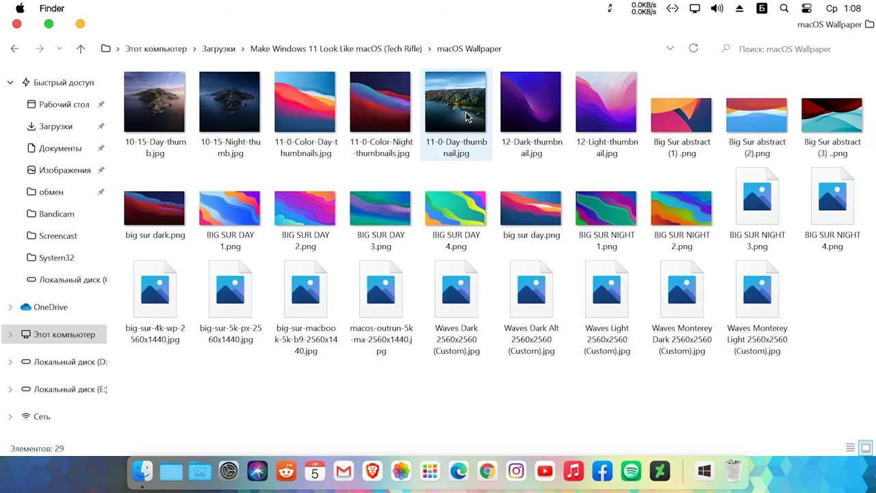
right_click(240, 307)
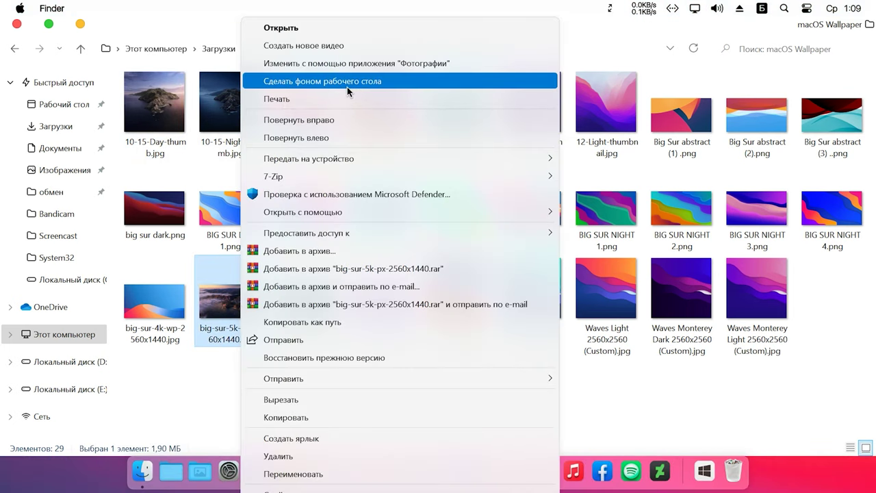
click(347, 87)
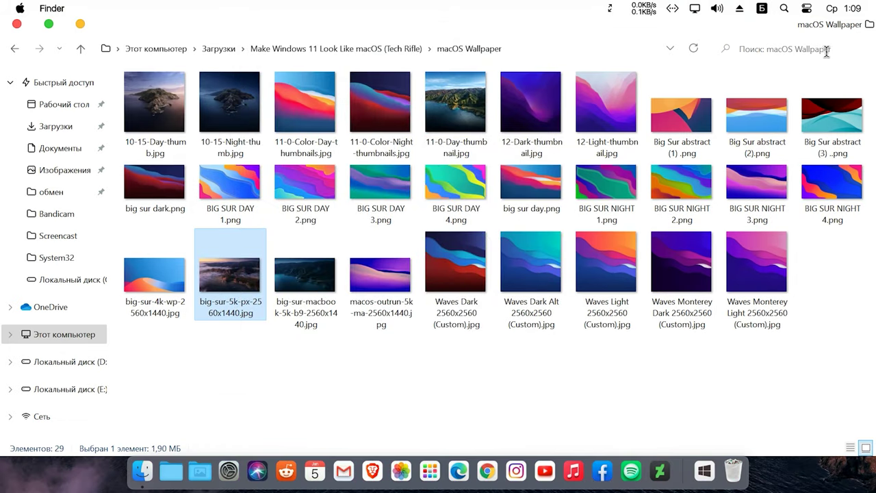
click(79, 24)
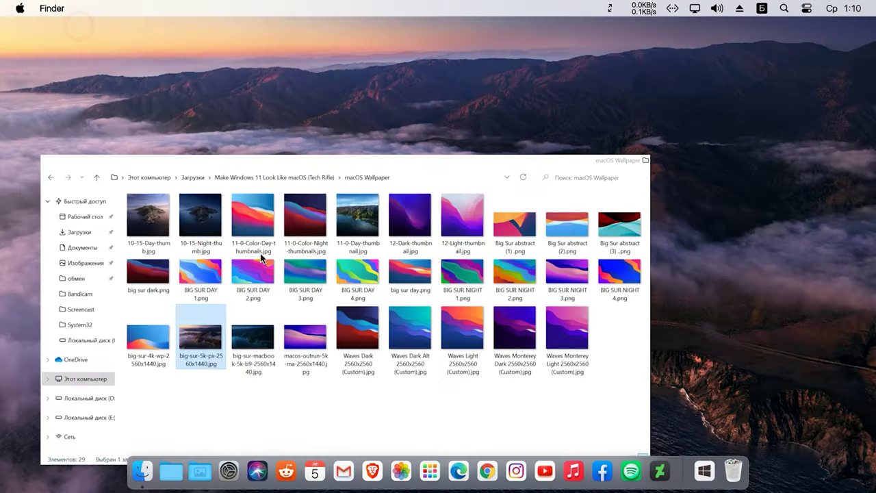
- Check that the Apple menu and the Windows Start menu both open and close from the top bar
click(21, 9)
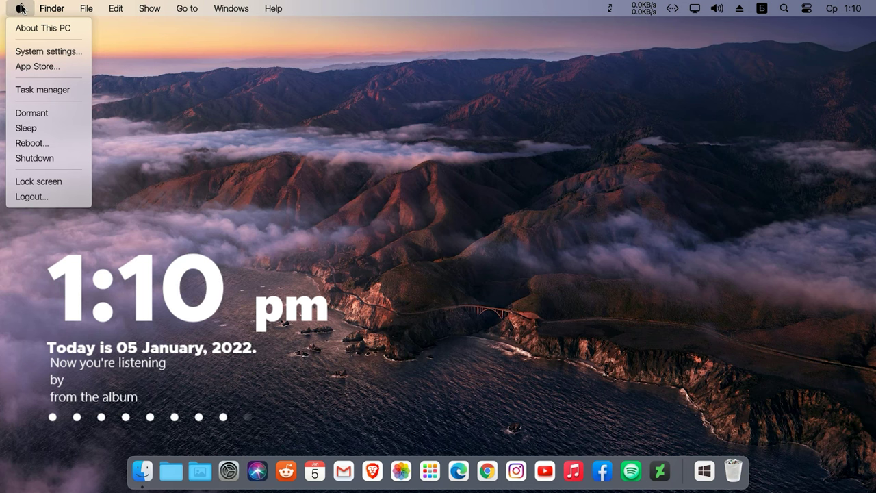
click(21, 8)
click(21, 8)
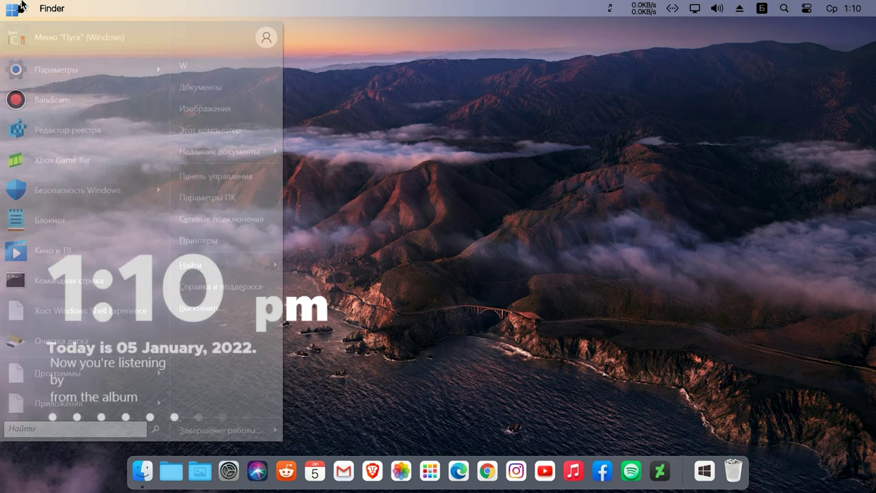
click(394, 100)
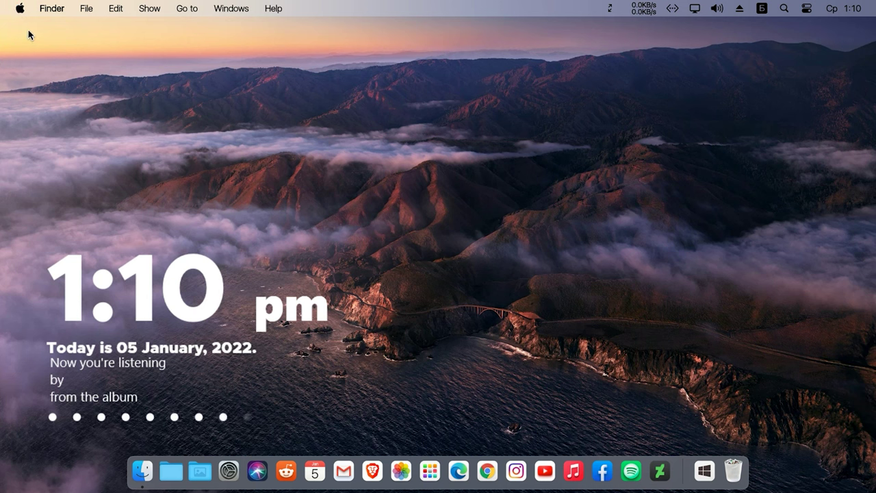
click(21, 8)
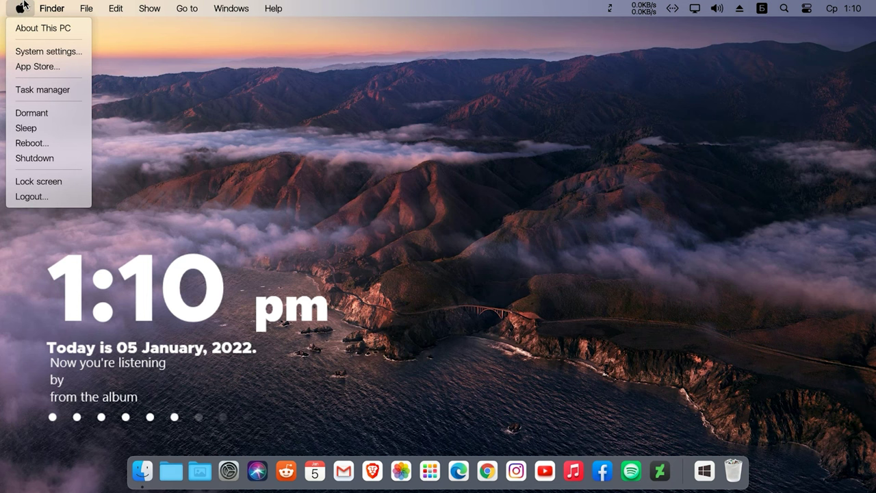
click(21, 8)
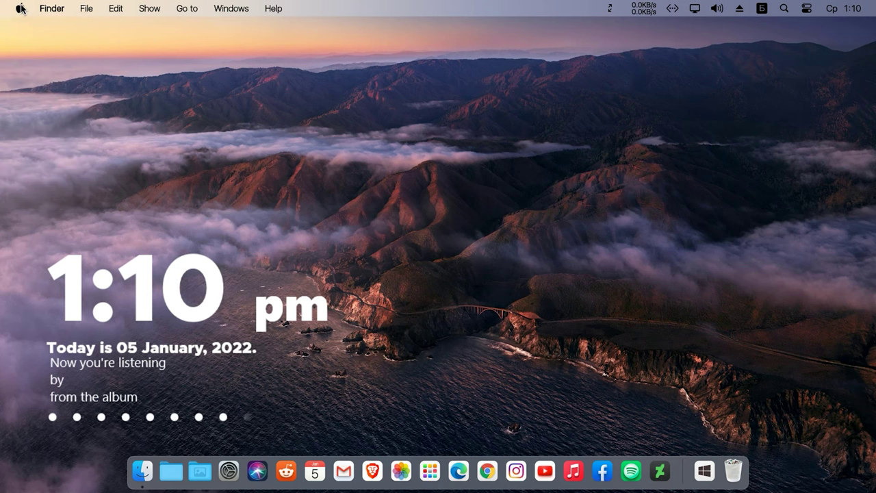
click(21, 8)
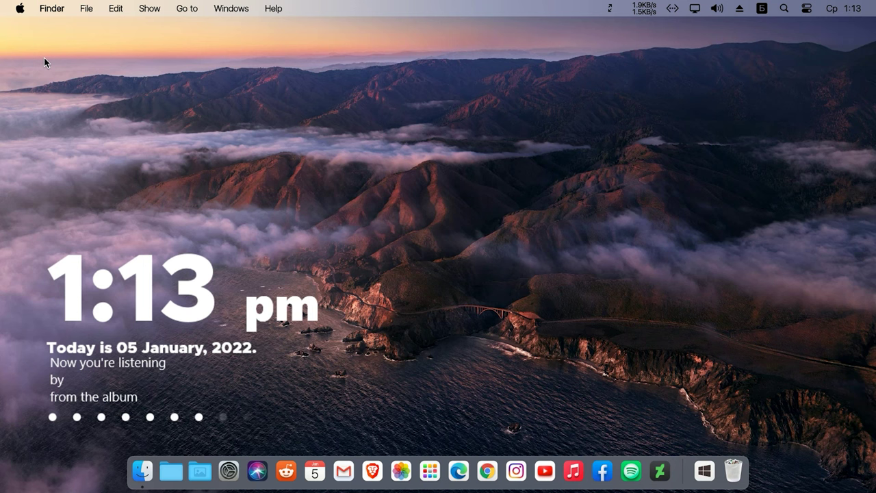
- Open Windows Settings, go to the system's About page and open the System Protection properties
click(9, 8)
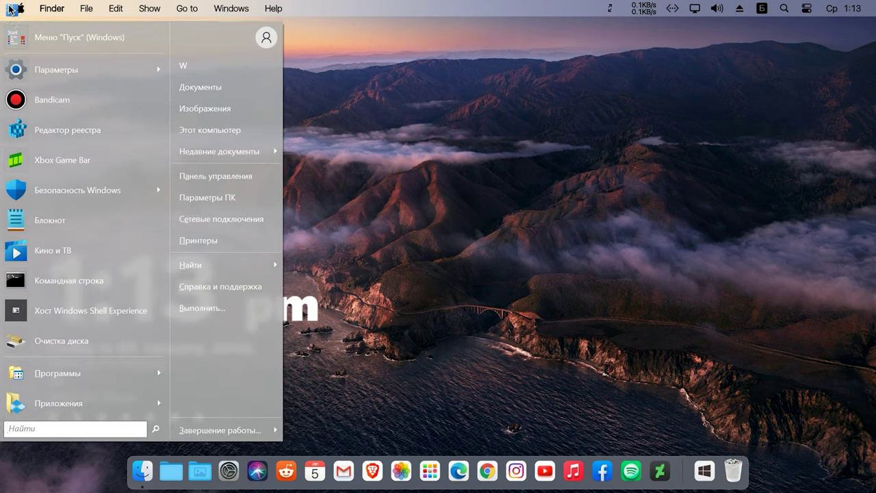
click(50, 71)
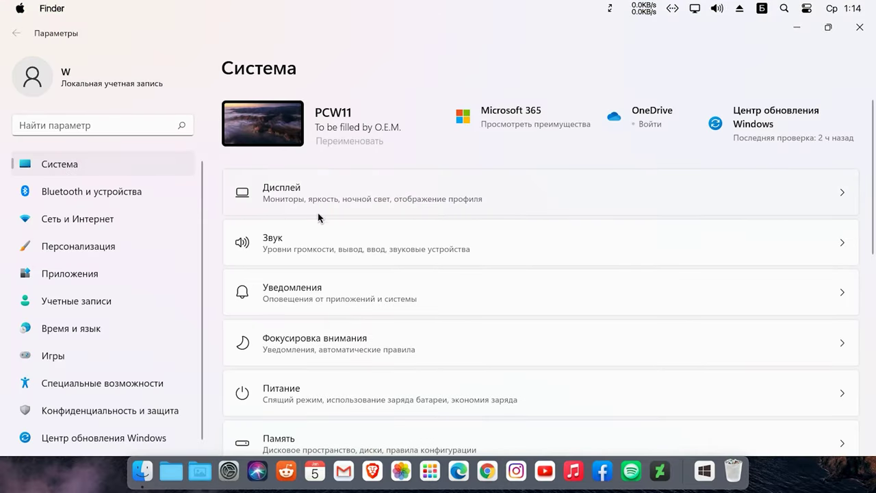
scroll(341, 274, down, 3)
scroll(341, 279, down, 3)
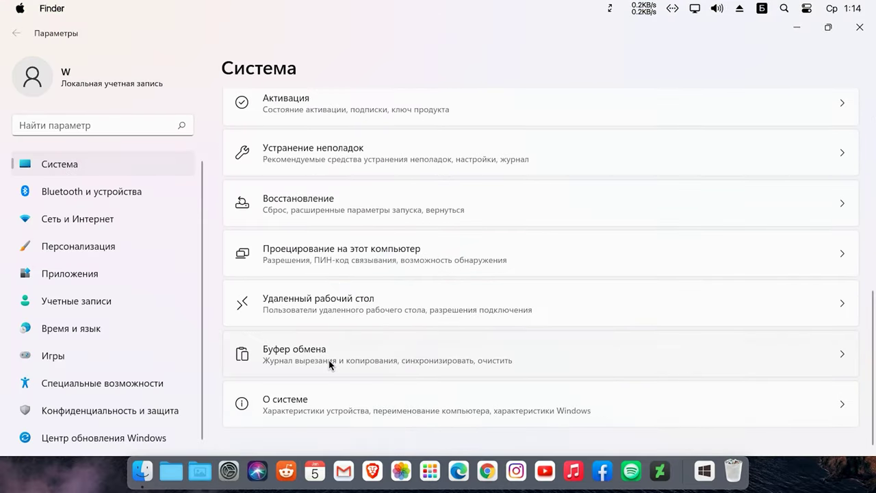
click(291, 406)
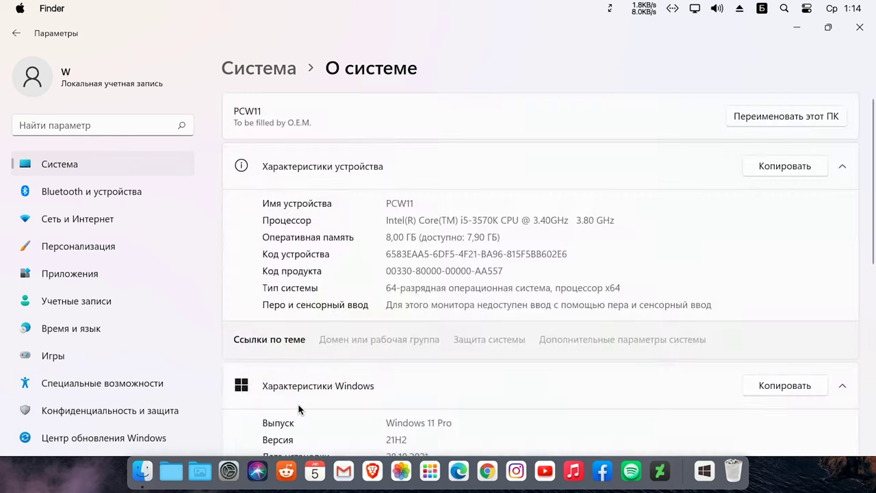
click(515, 346)
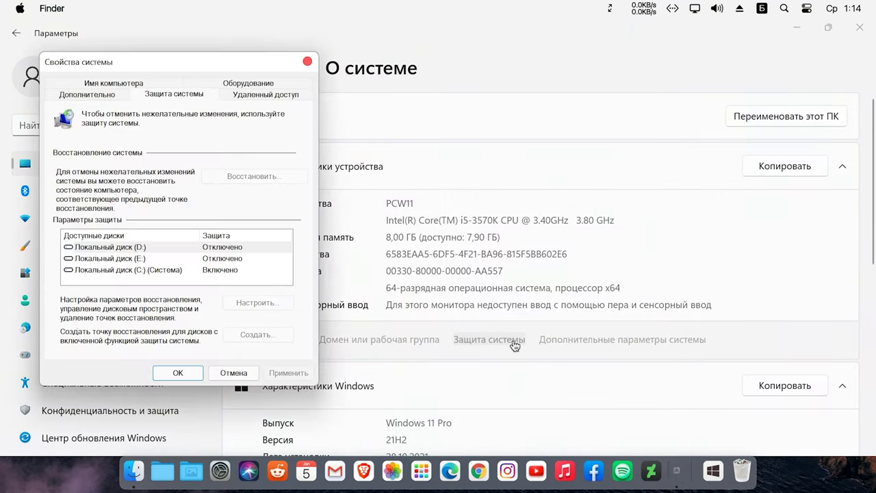
- Start System Restore for system drive C: and proceed with the manual restore point named otkat
click(165, 273)
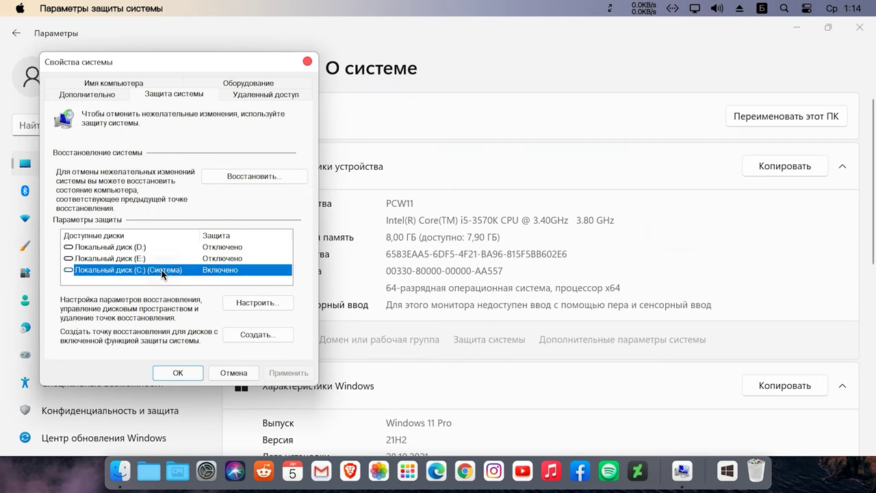
click(251, 180)
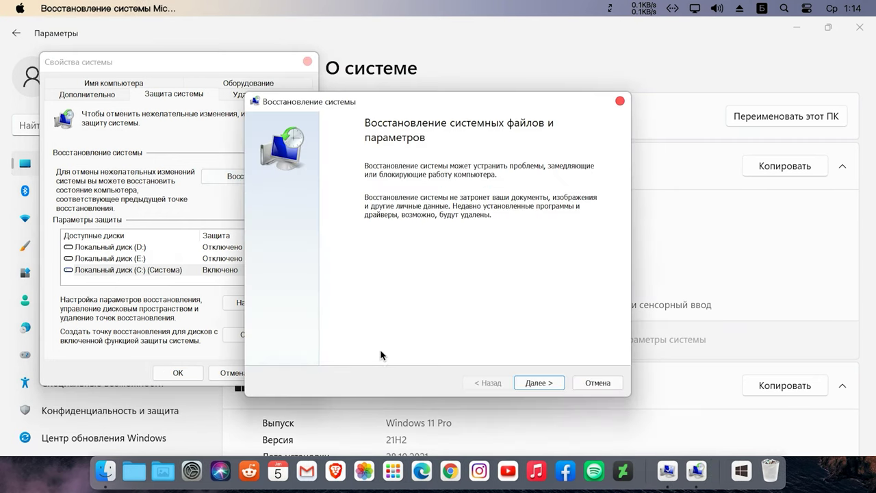
click(539, 383)
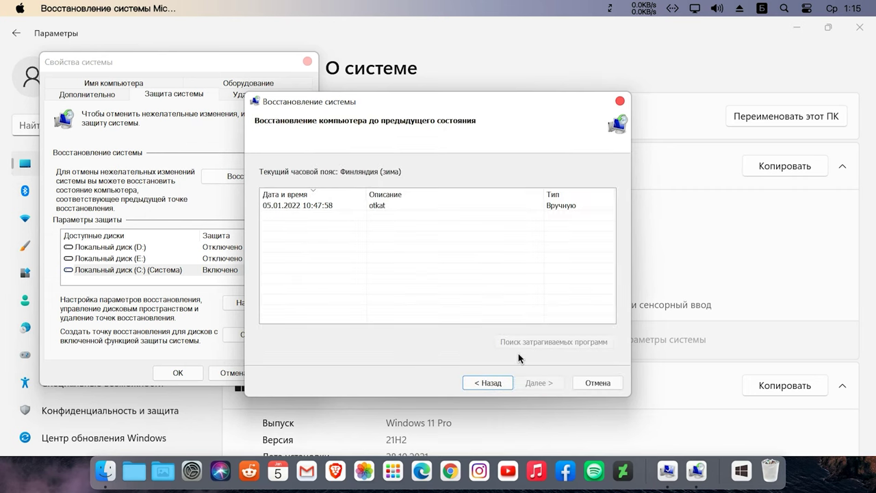
click(305, 205)
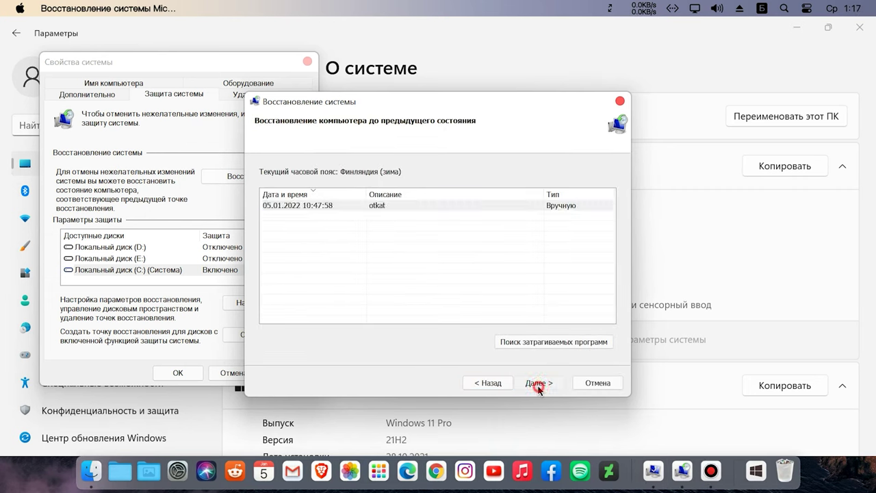
click(547, 387)
click(539, 384)
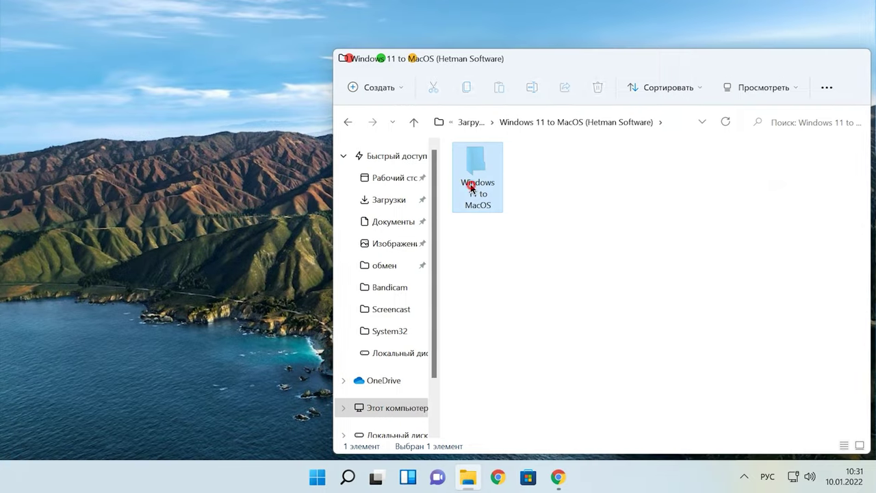
- Launch Se7en Theme Source Patcher from the 1. 7TSP Icon Theme folder inside Windows 11 to MacOS
double_click(474, 184)
double_click(479, 183)
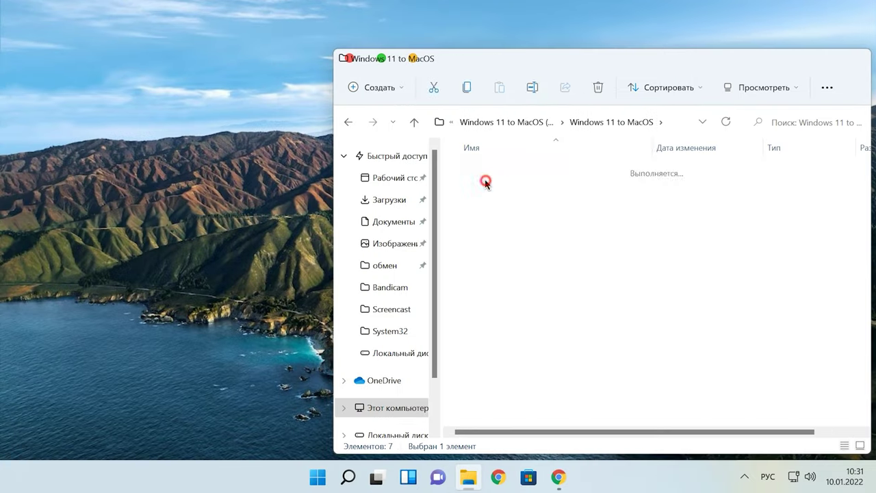
double_click(493, 216)
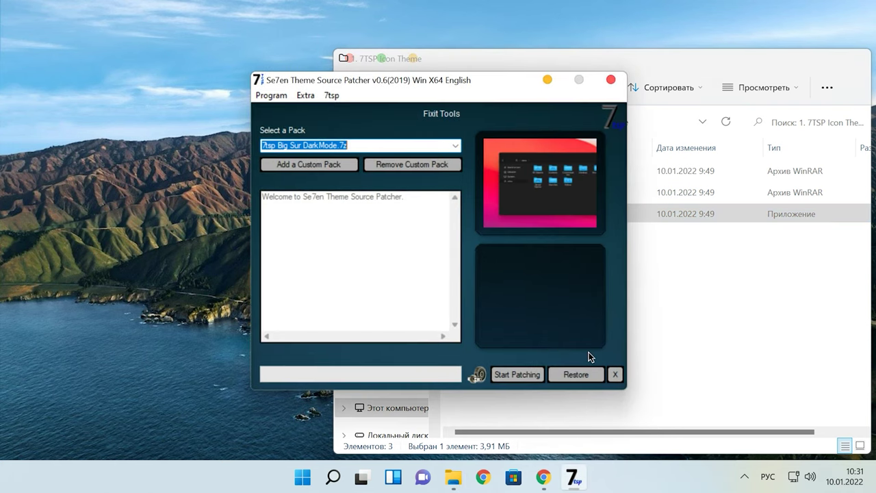
- Restore the modified system files to their state before 7tsp was used and reboot the computer
click(577, 375)
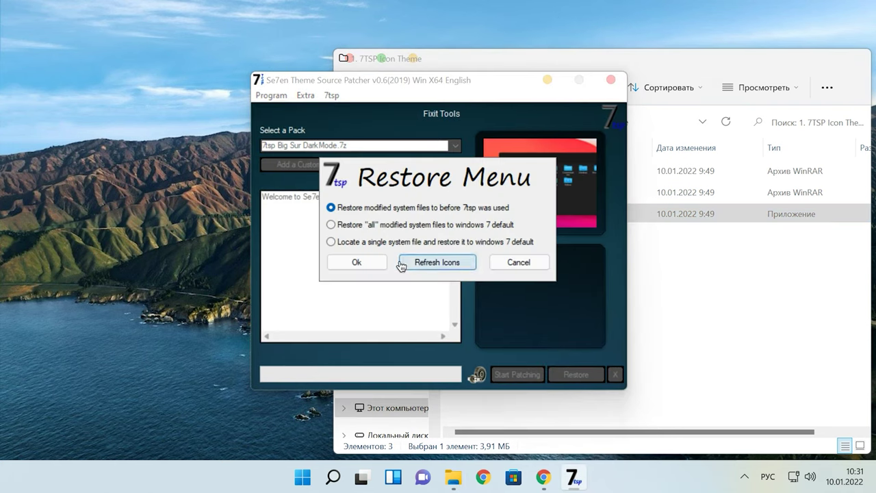
click(358, 263)
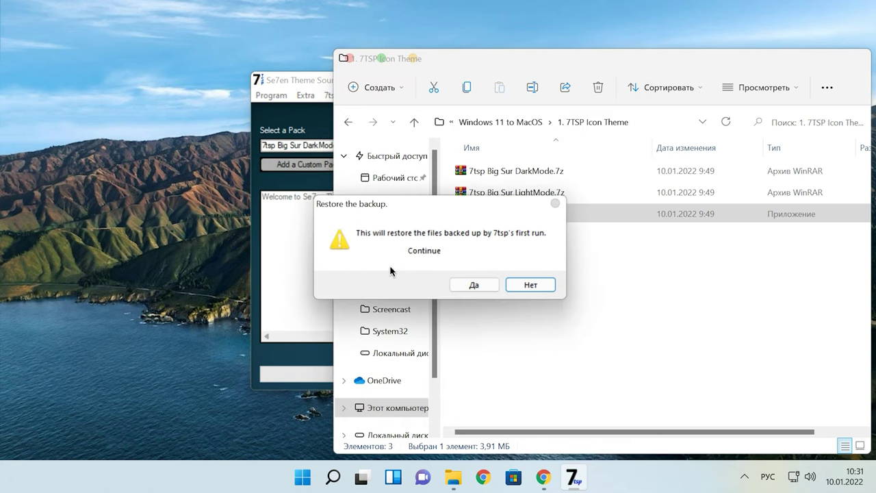
click(476, 286)
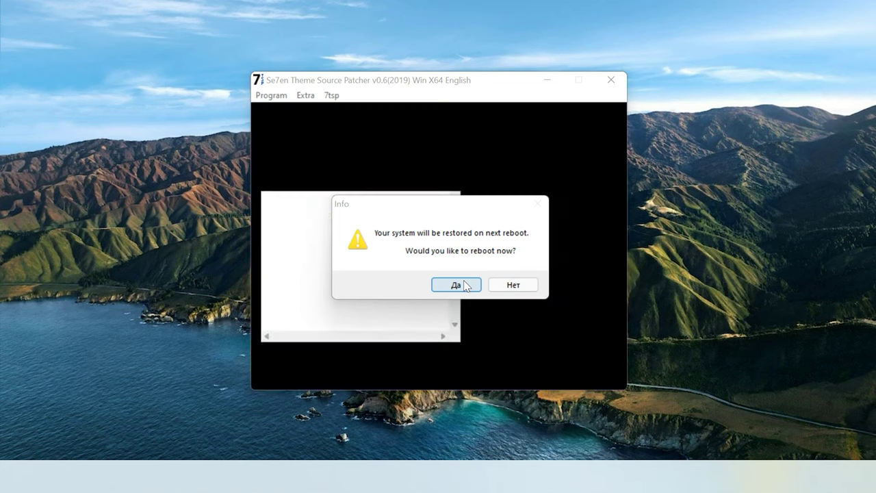
click(464, 286)
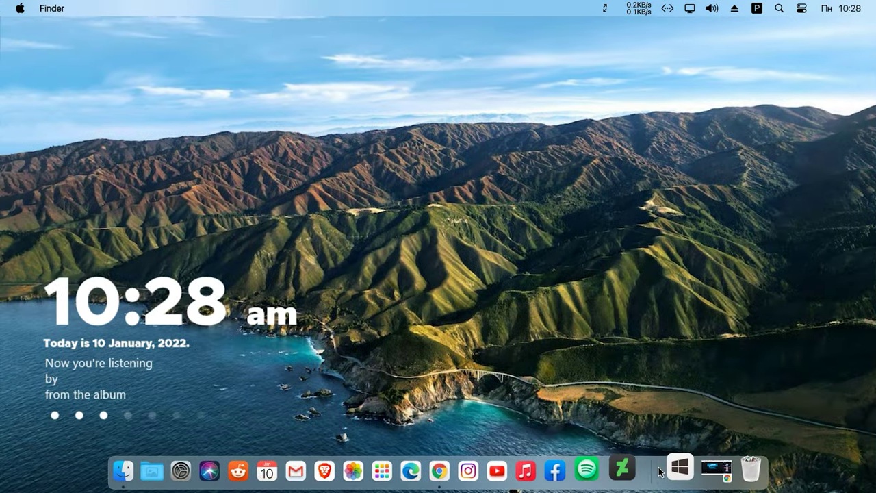
- Turn off Auto start at boot in the Global Settings of MyDockFinder Preferences
right_click(650, 468)
click(669, 408)
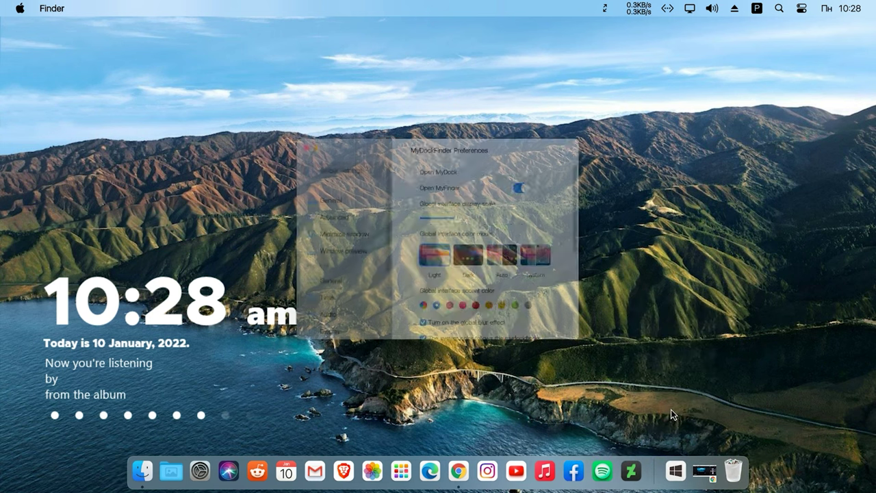
scroll(582, 367, down, 3)
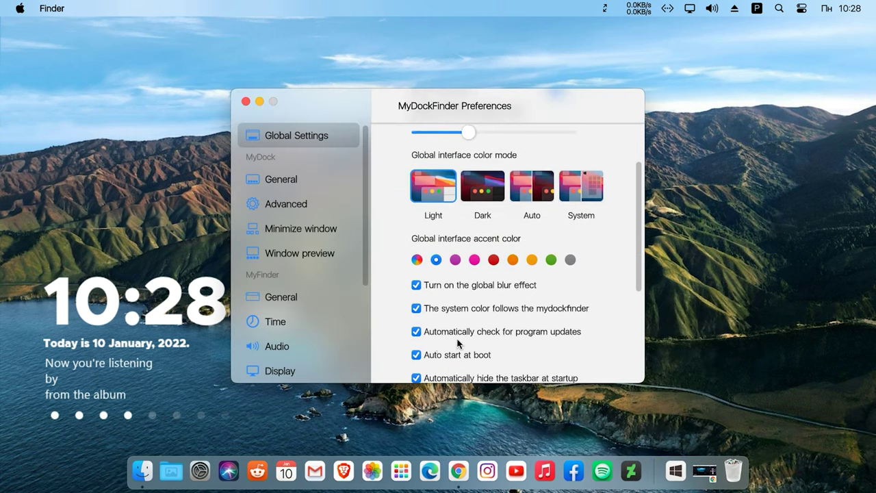
click(416, 353)
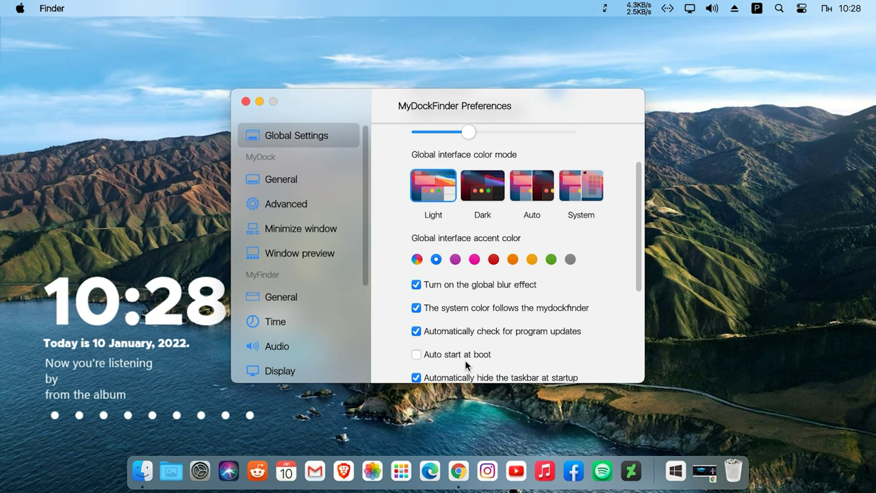
right_click(648, 471)
click(661, 422)
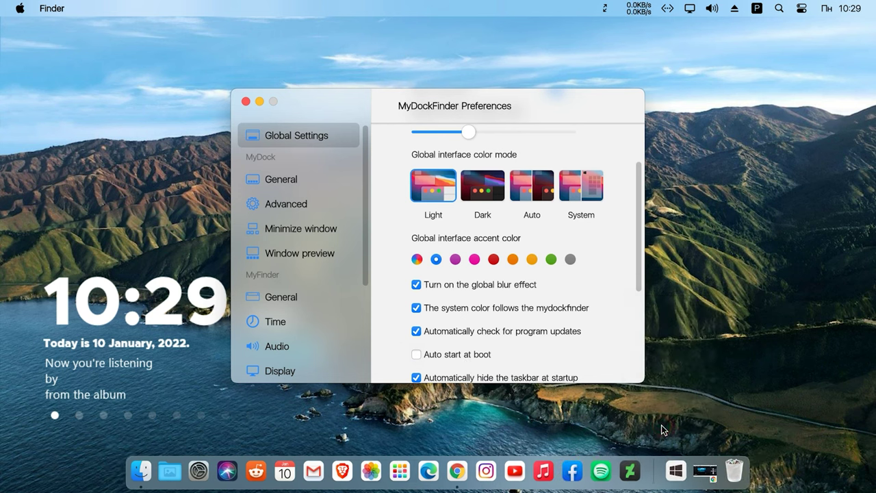
- Set the taskbar icon size to M in the StartAllBack settings and move the taskbar to the bottom edge of the desktop
right_click(503, 10)
click(568, 209)
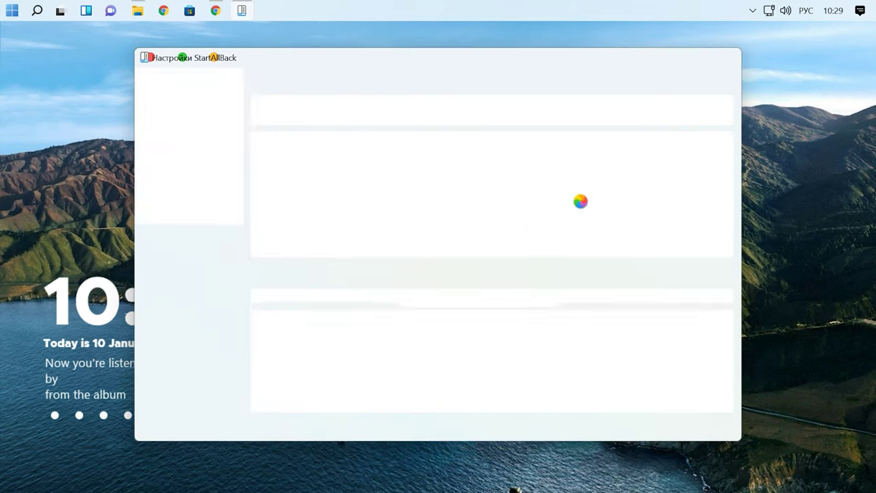
click(555, 142)
click(556, 168)
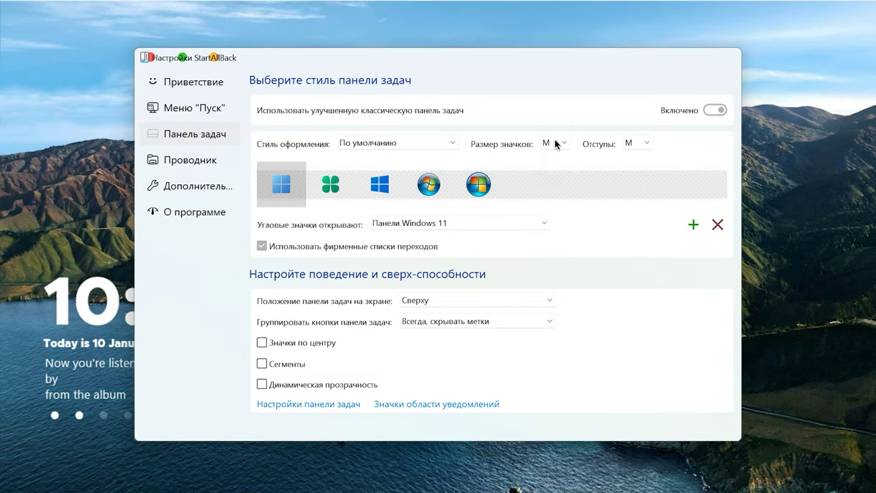
click(151, 57)
drag(476, 7, 642, 480)
- Uninstall StartAllBack from the installed apps list in Windows Settings, including its settings and license data
right_click(421, 486)
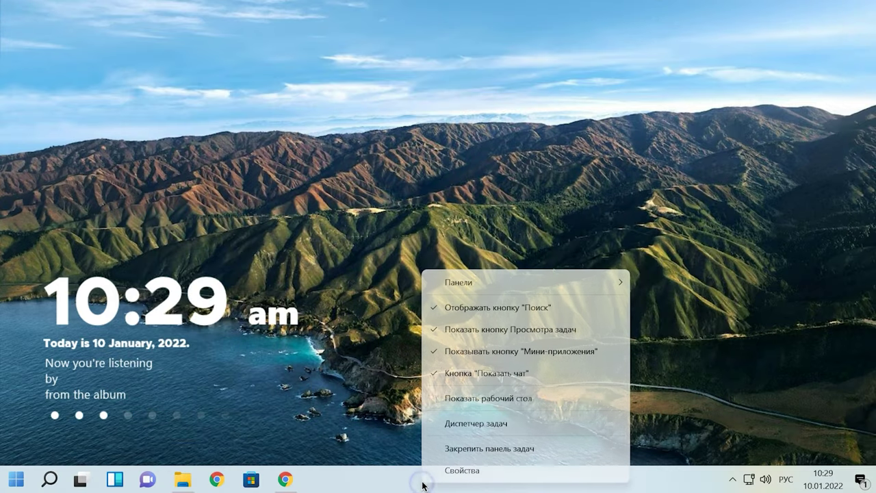
click(450, 469)
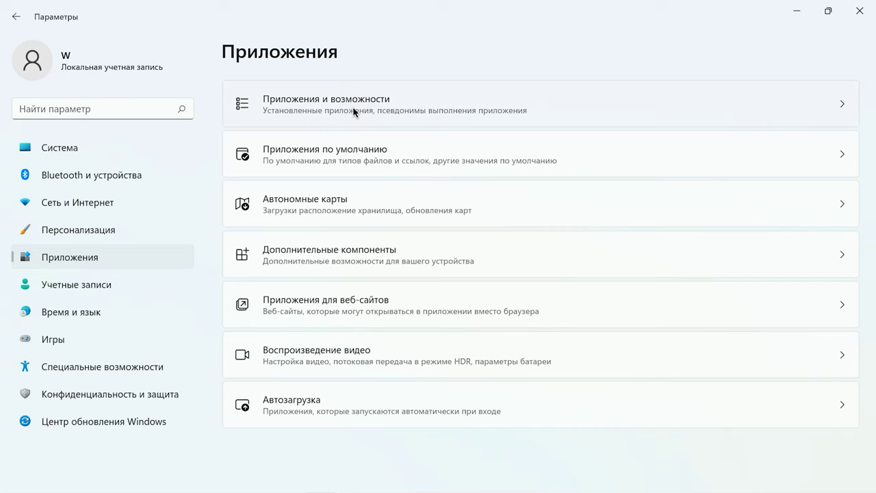
click(354, 108)
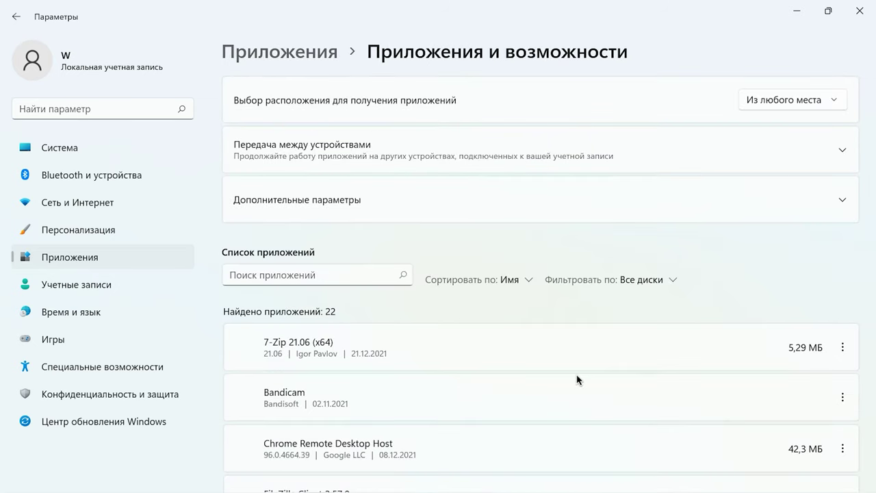
scroll(667, 358, down, 15)
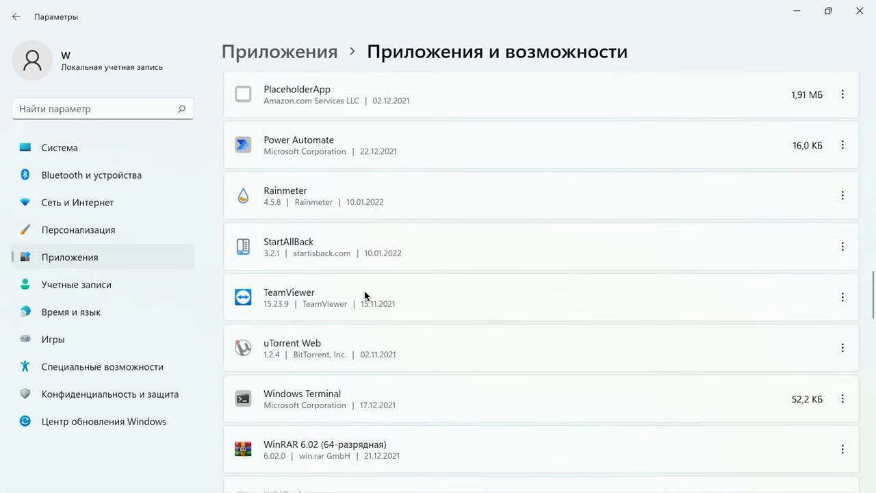
click(843, 247)
click(703, 299)
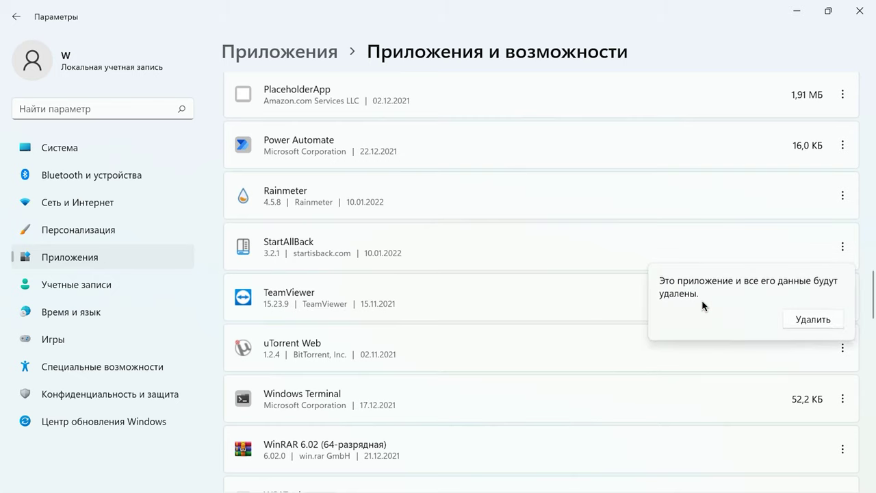
click(819, 320)
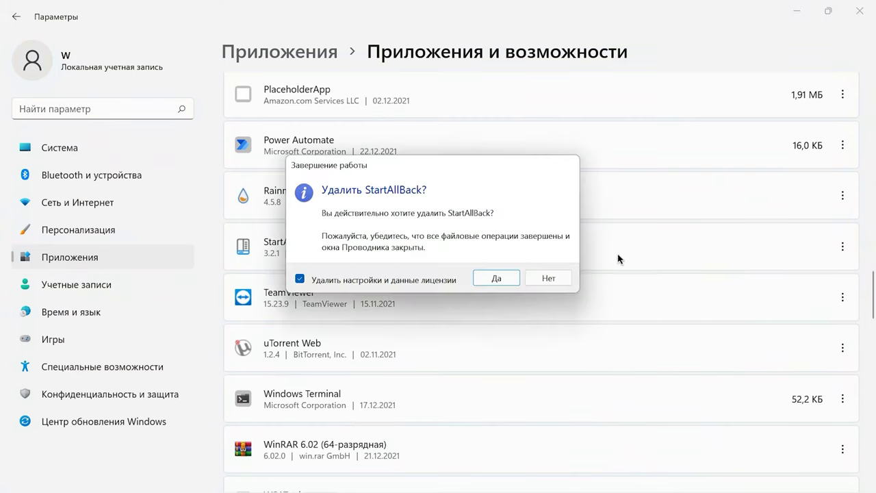
click(490, 278)
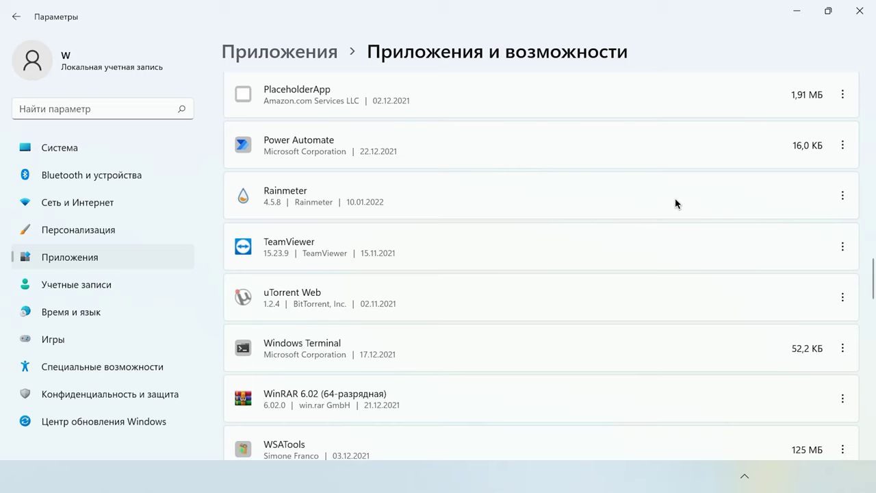
- Uninstall Rainmeter and completely remove all its personal settings and files, including skins, themes and addons
click(843, 197)
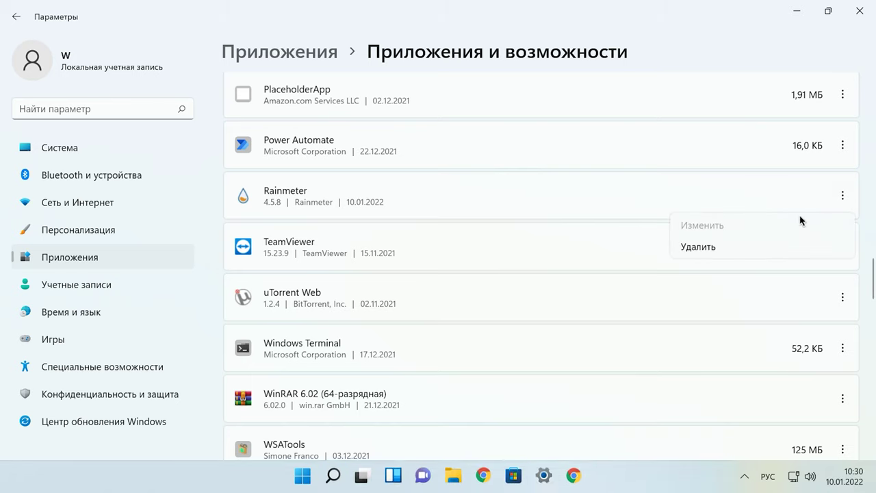
click(709, 250)
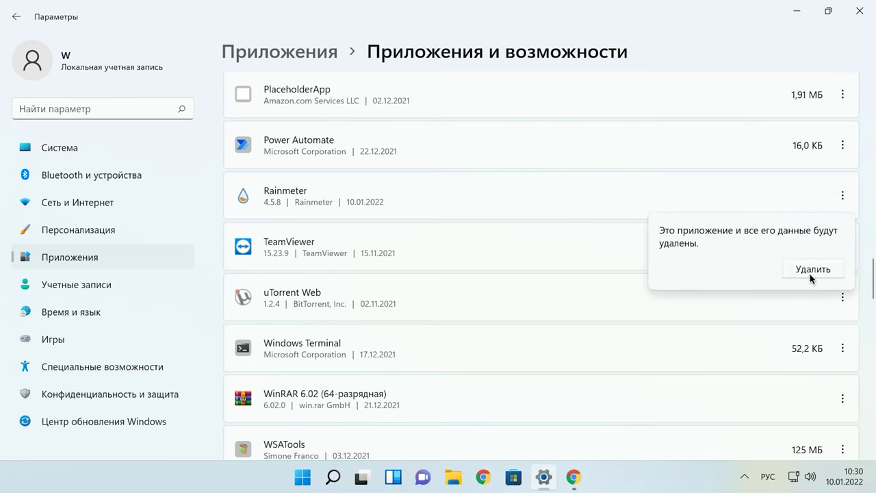
click(810, 272)
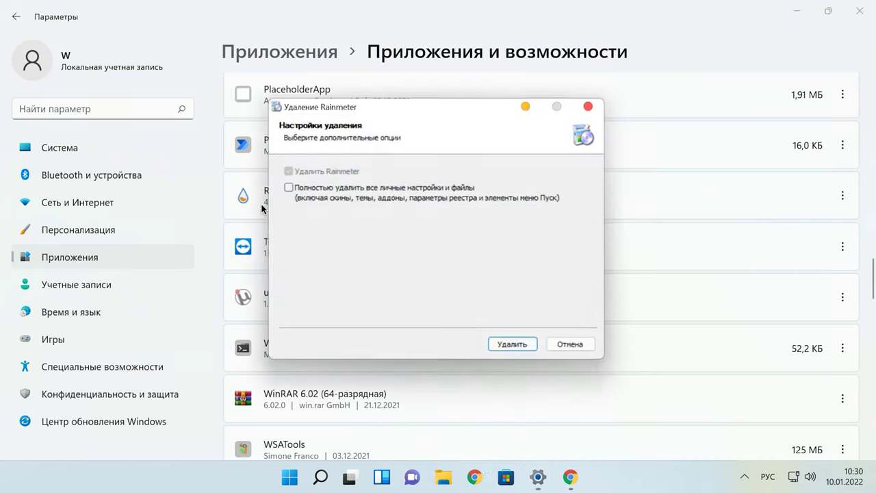
click(288, 188)
click(513, 346)
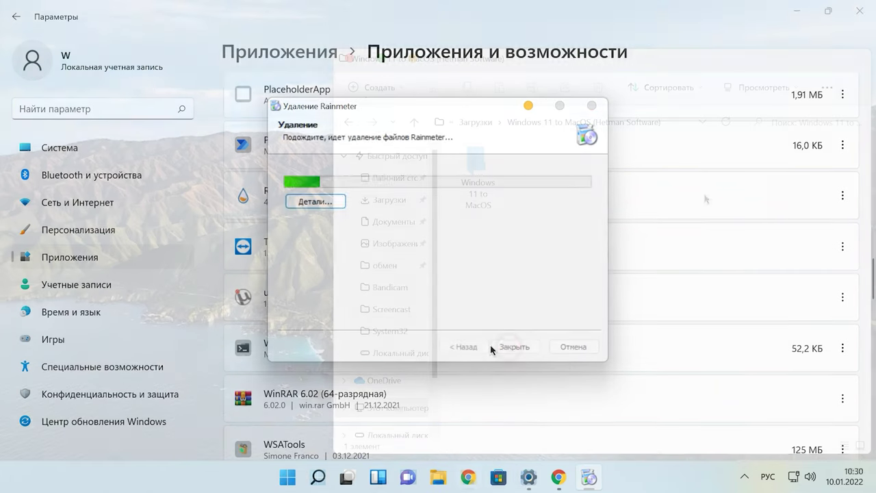
- Launch 7tsp GUI v0.6(2019).exe from the 1. 7TSP Icon Theme folder inside Windows 11 to MacOS
double_click(475, 176)
double_click(486, 182)
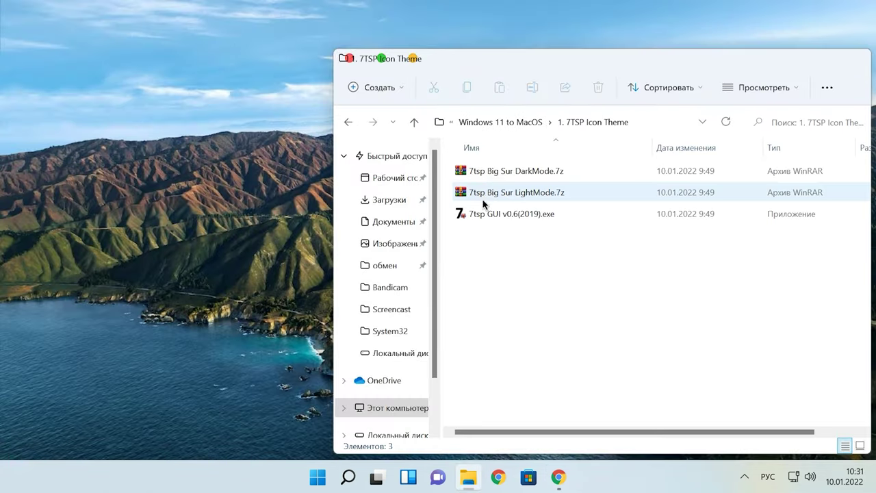
double_click(491, 214)
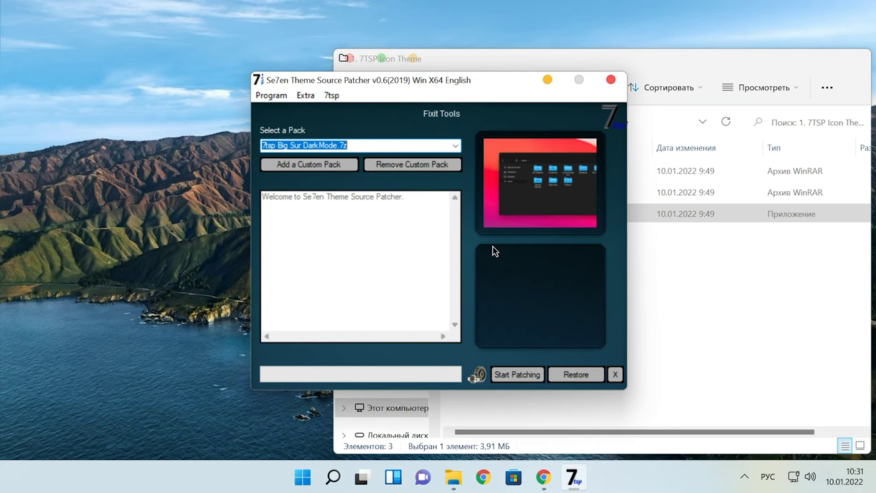
- Restore the modified system files to before 7tsp was used and agree to reboot now
click(577, 376)
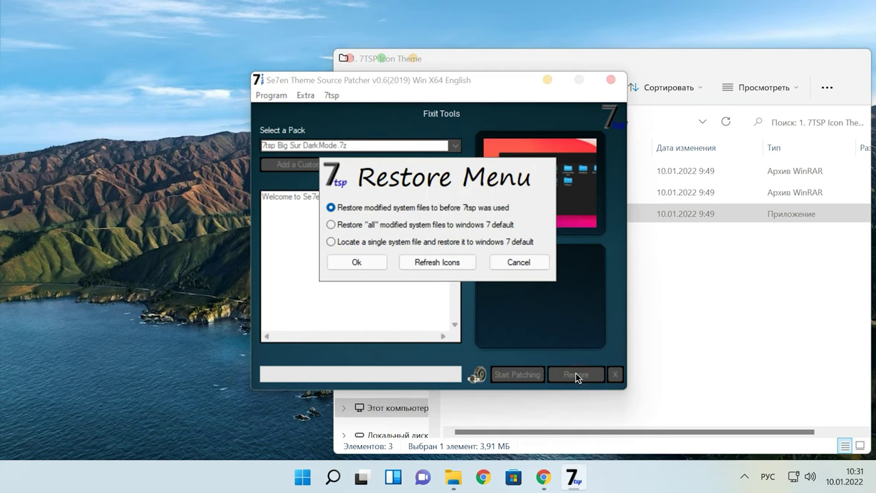
click(363, 263)
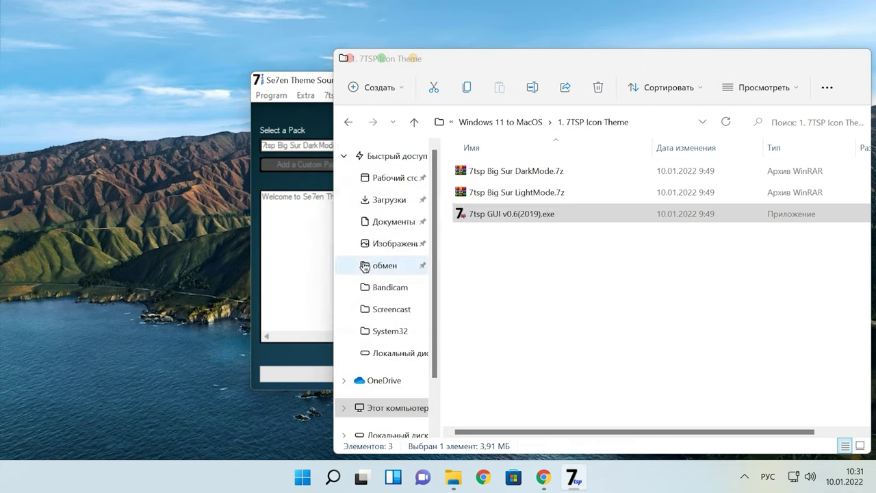
click(474, 285)
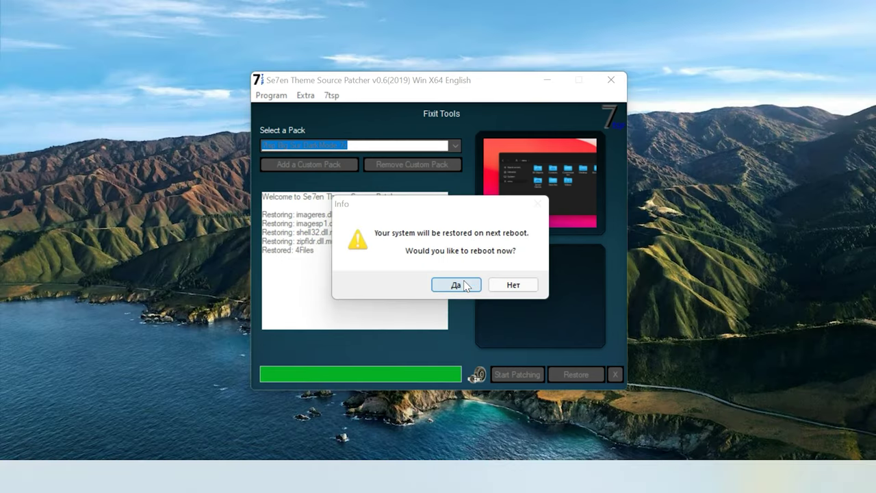
click(464, 285)
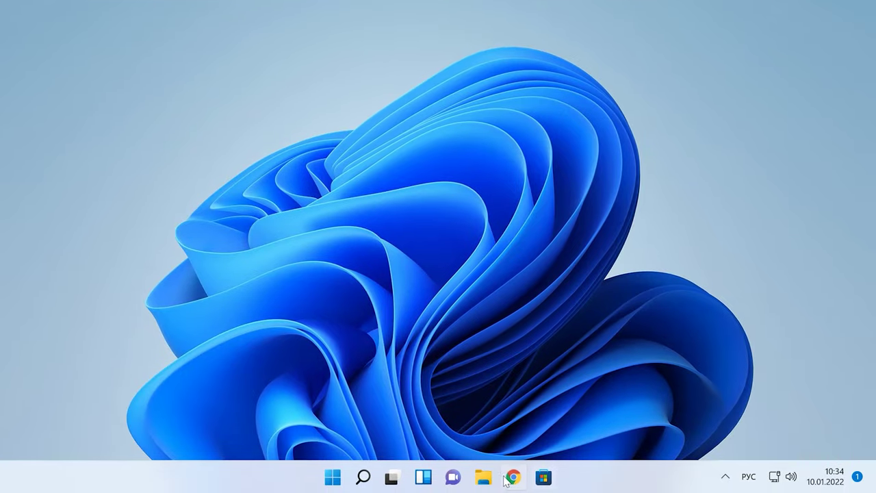
- Delete the LeftSider folder from local disk C: in File Explorer
click(484, 479)
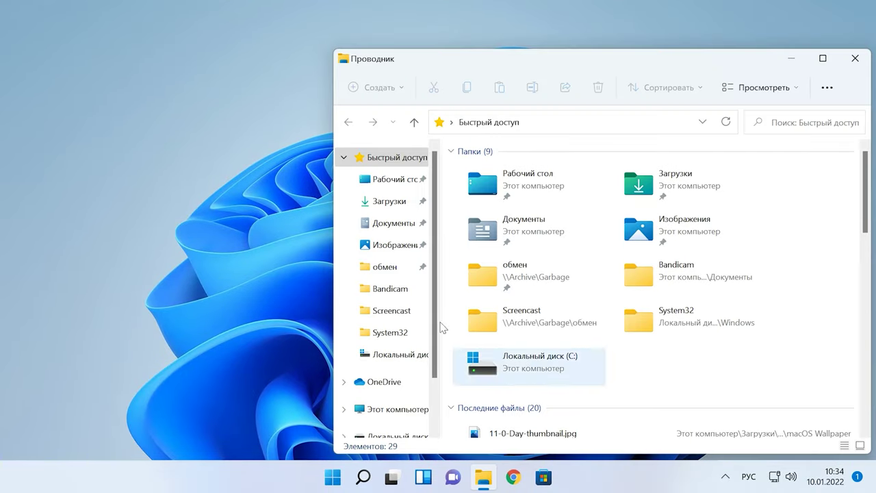
click(400, 358)
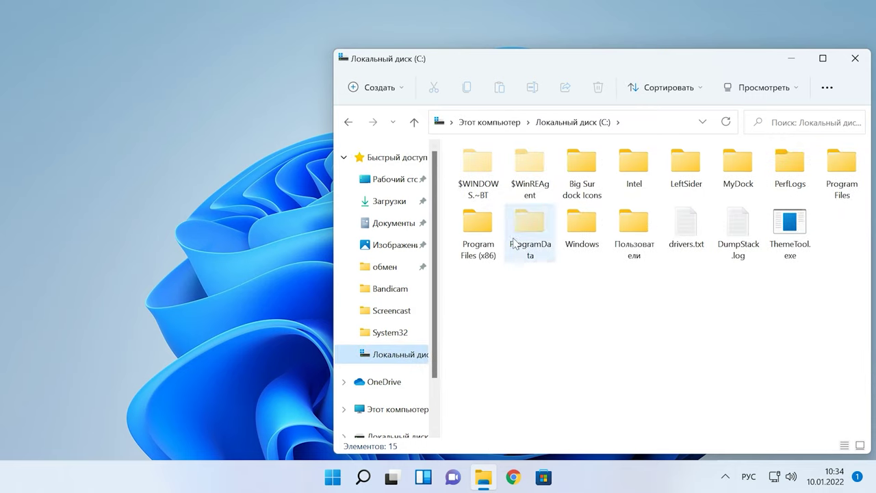
click(685, 188)
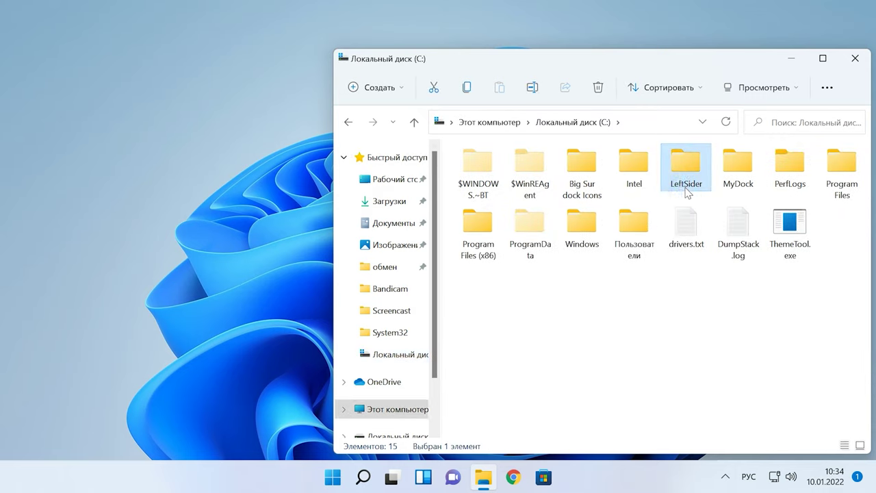
right_click(686, 189)
click(506, 194)
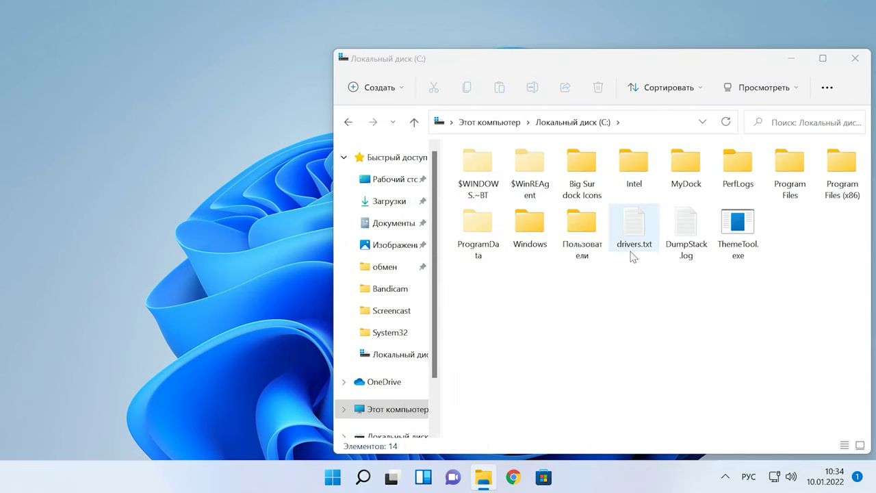
- Delete the leftsider.exe shortcut from the Startup (Автозагрузка) folder and close that folder
right_click(332, 477)
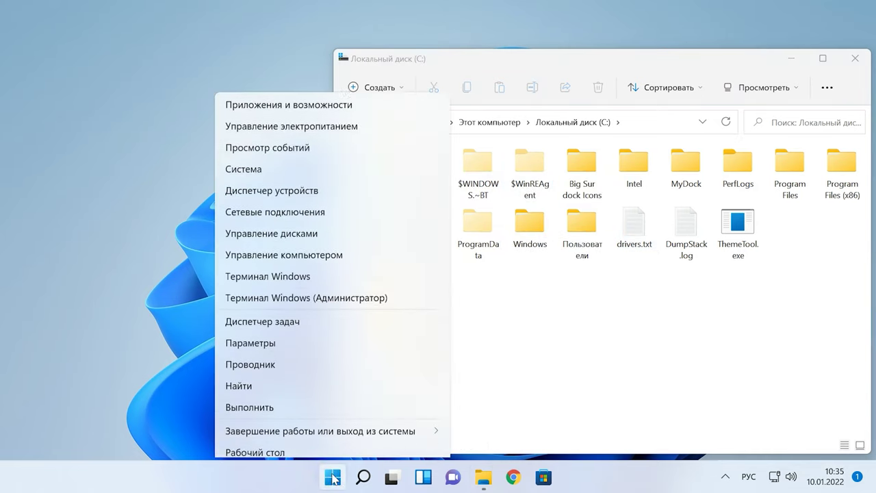
click(263, 398)
click(134, 429)
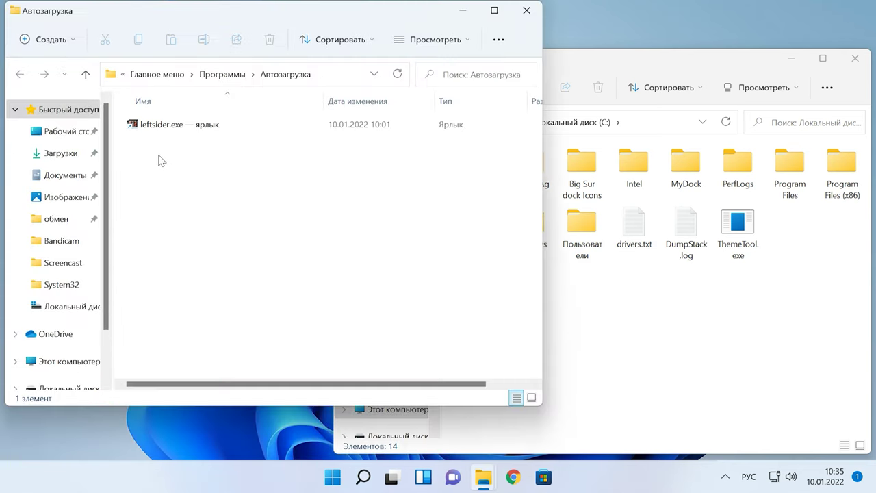
click(162, 125)
right_click(163, 127)
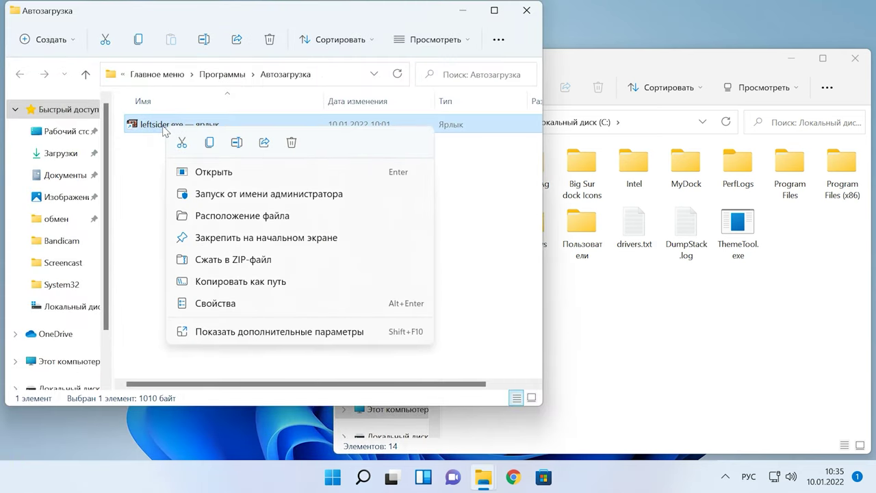
click(291, 142)
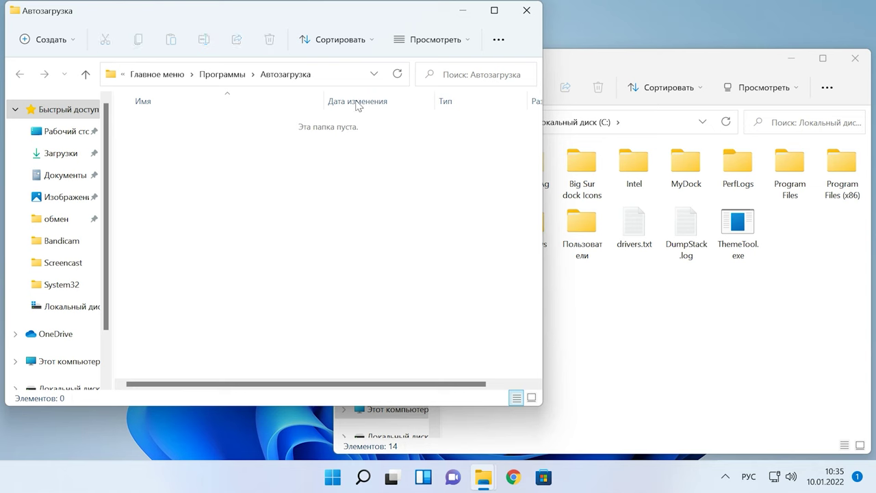
click(528, 10)
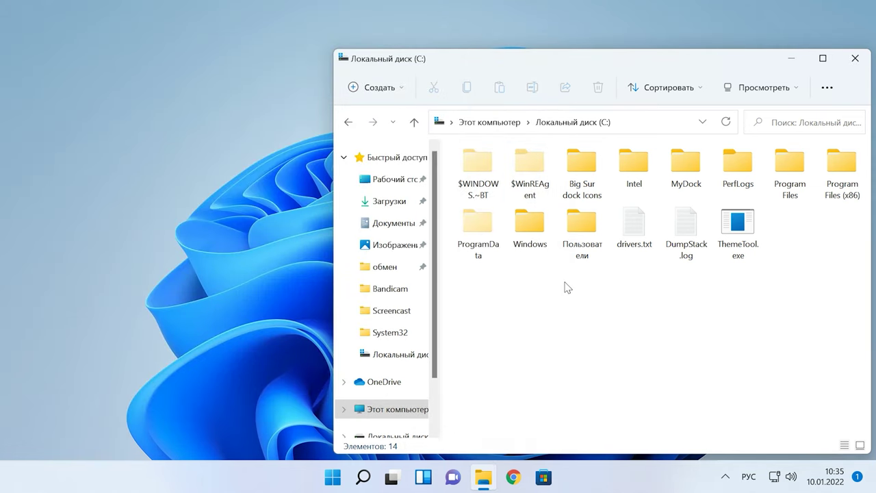
- Launch ThemeTool.exe from local disk C: and accept its license agreement
click(742, 240)
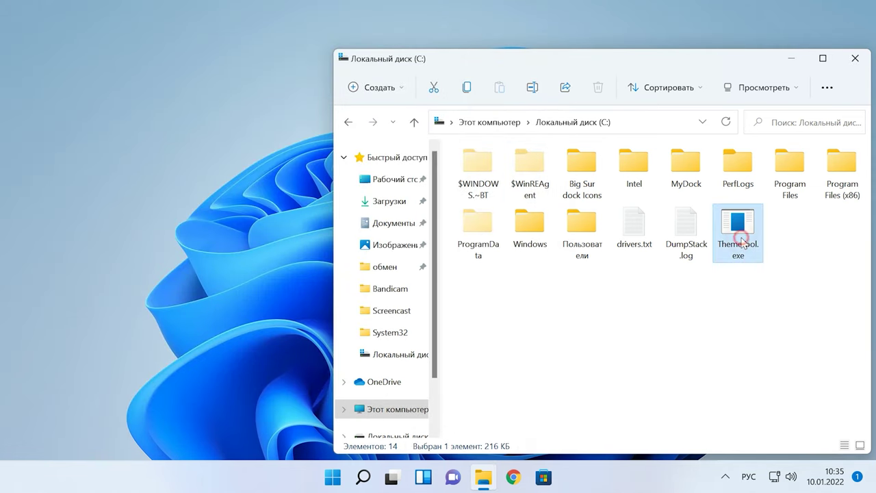
right_click(742, 239)
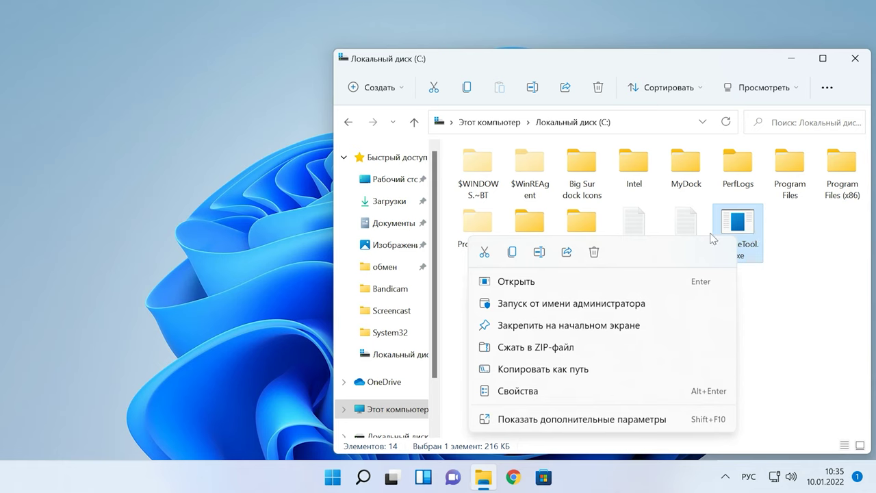
click(595, 281)
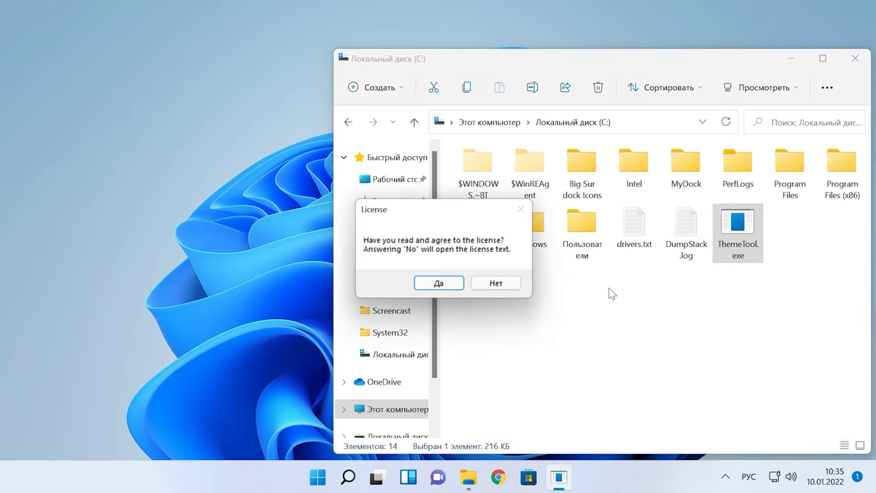
click(439, 283)
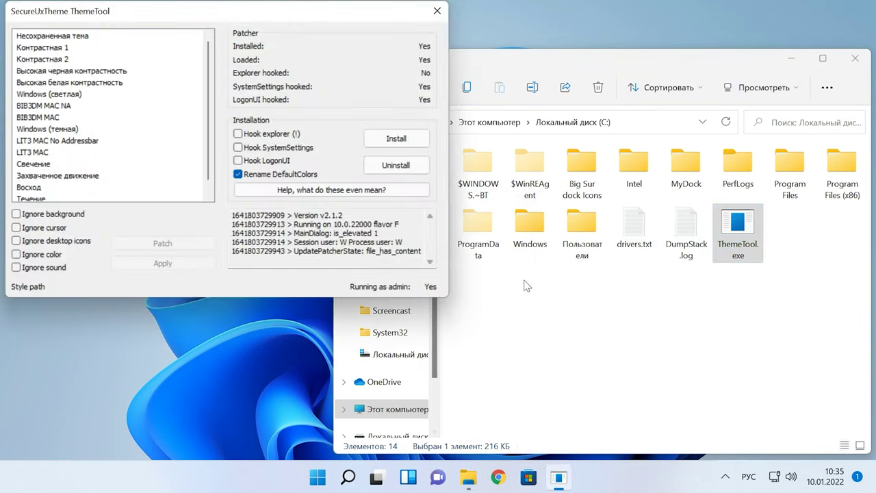